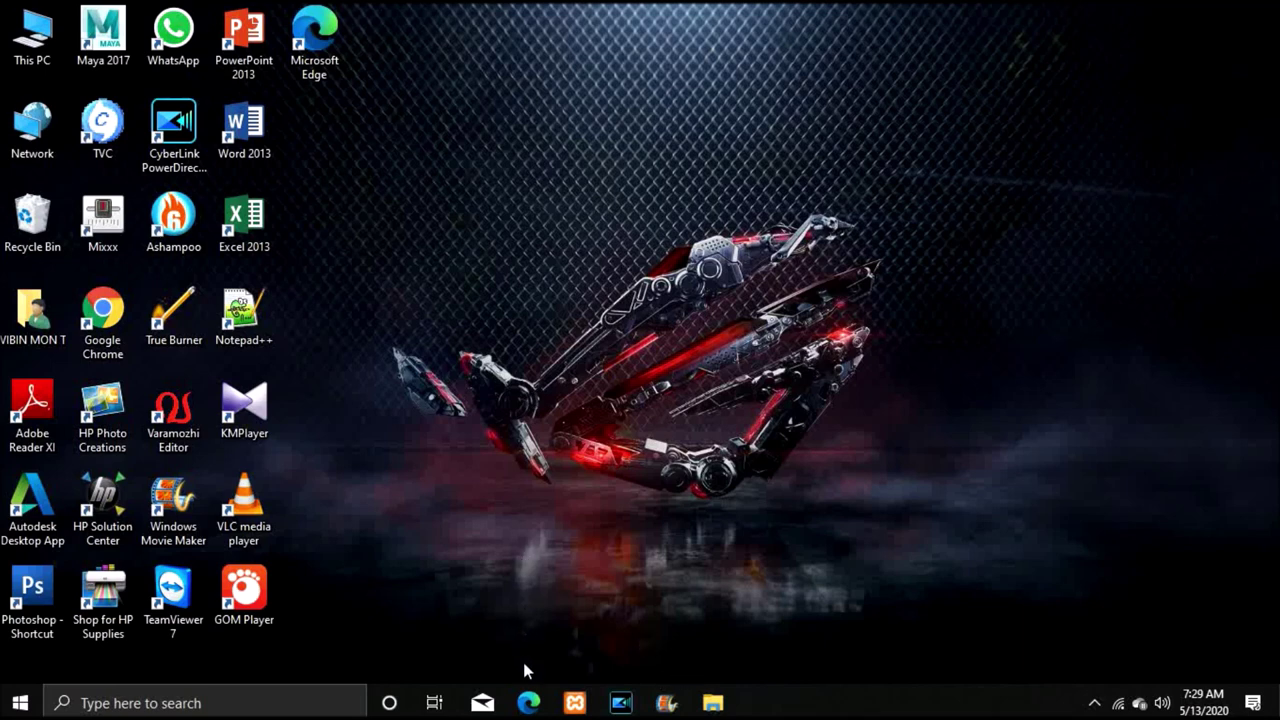
Switch to Microsoft Edge and search Google for "windows movie maker download".
{"action": "mouse_move", "coordinate": [530, 697]}
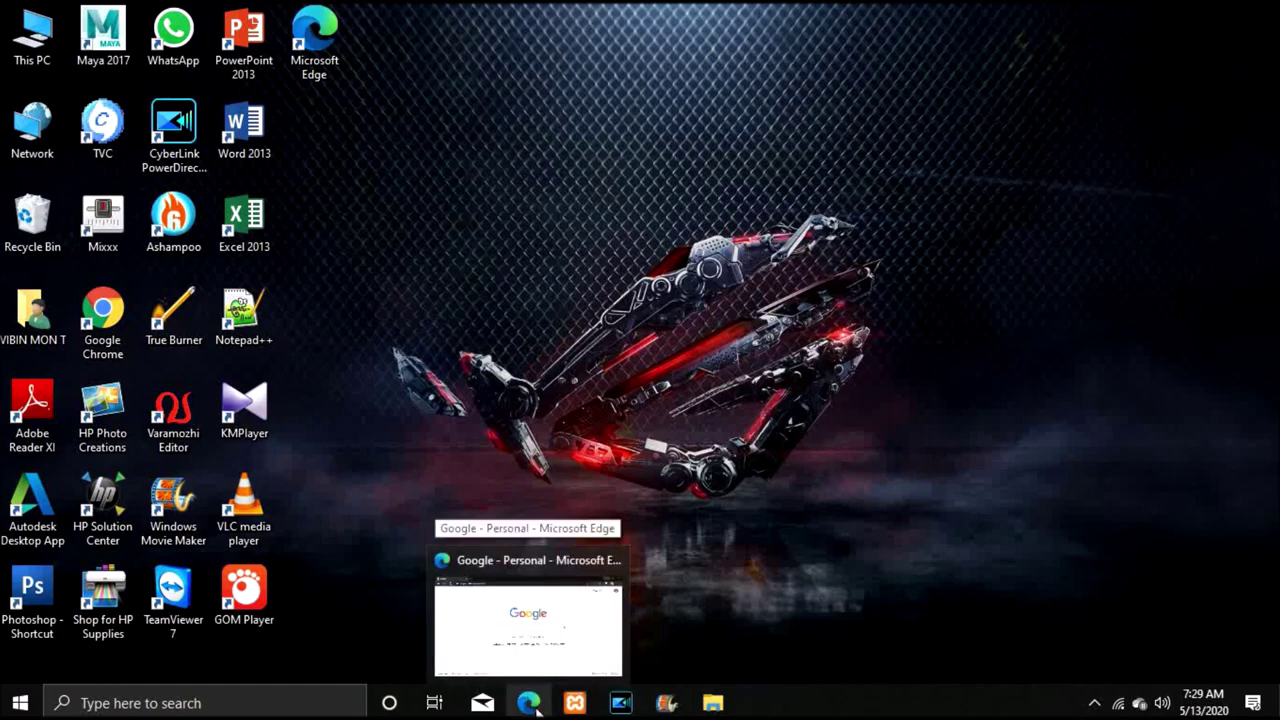
{"action": "left_click", "coordinate": [530, 702]}
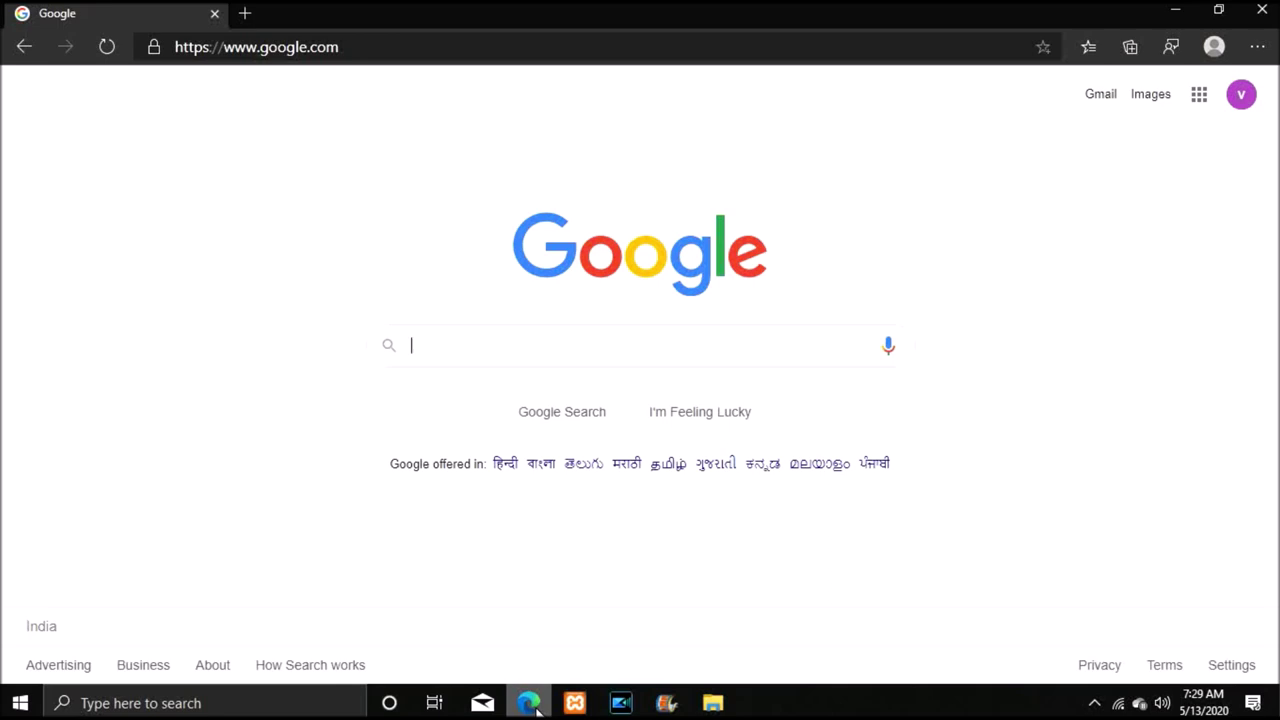
{"action": "type", "text": "win"}
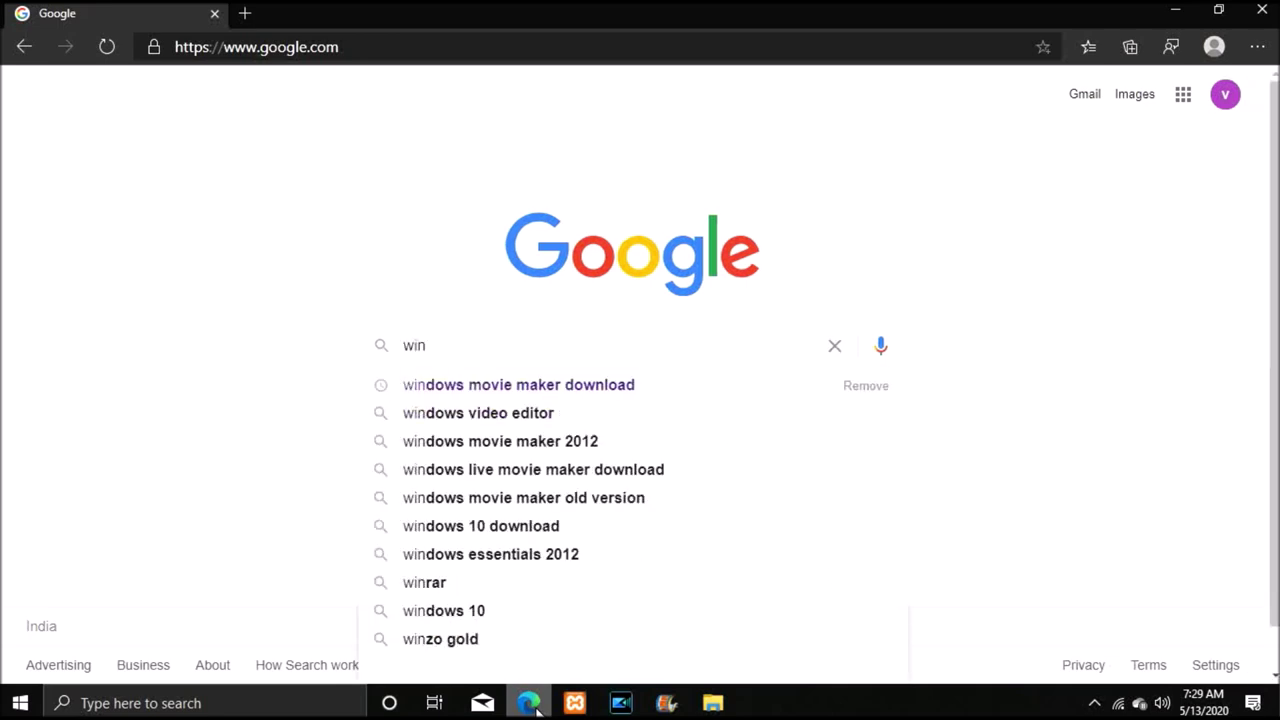
{"action": "type", "text": "dows movie maker download"}
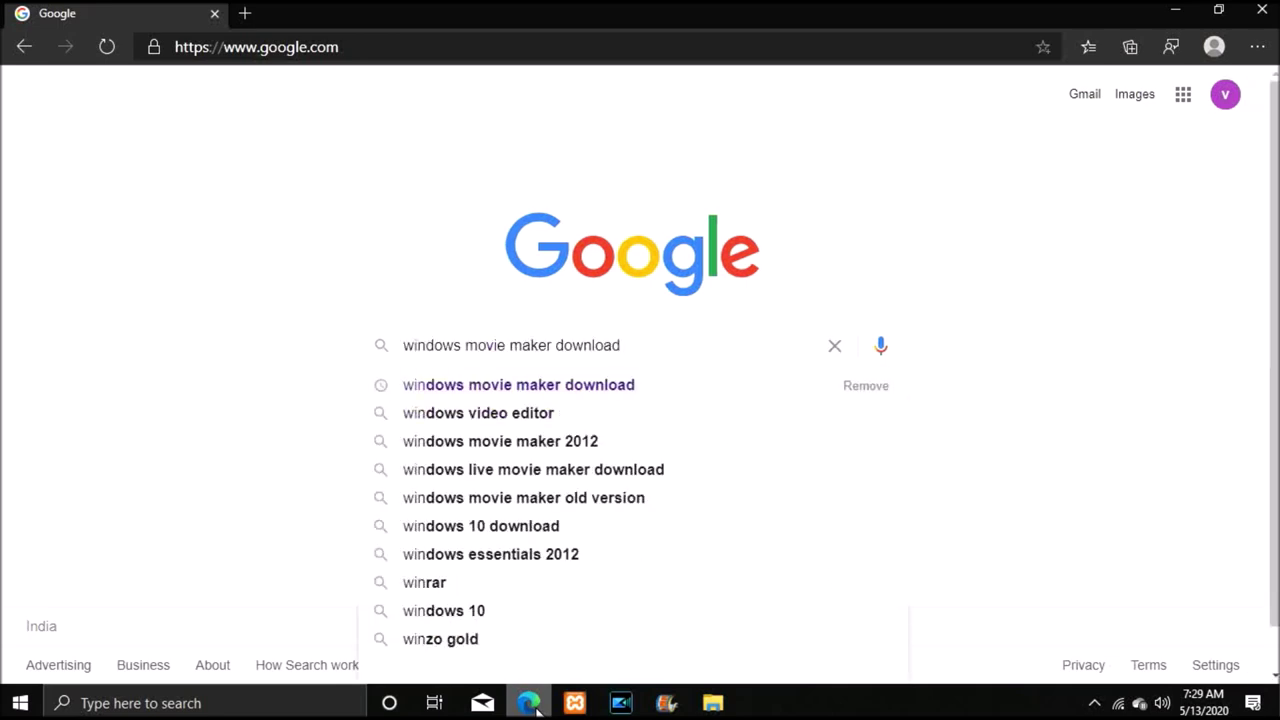
{"action": "key", "text": "Return"}
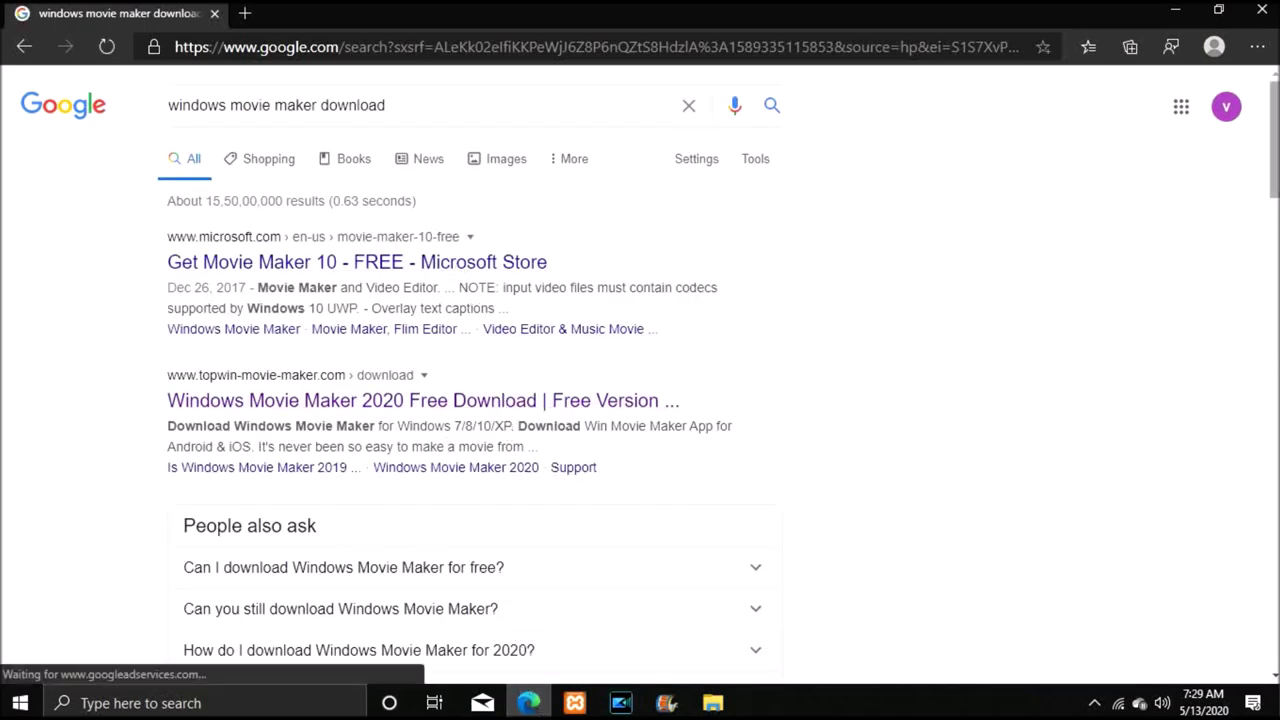
Open the winmoviemaker.com result titled "FREE Download Windows Movie Maker - Official File".
{"action": "scroll", "coordinate": [640, 375], "scroll_direction": "down", "scroll_amount": 2}
{"action": "scroll", "coordinate": [640, 400], "scroll_direction": "down", "scroll_amount": 4}
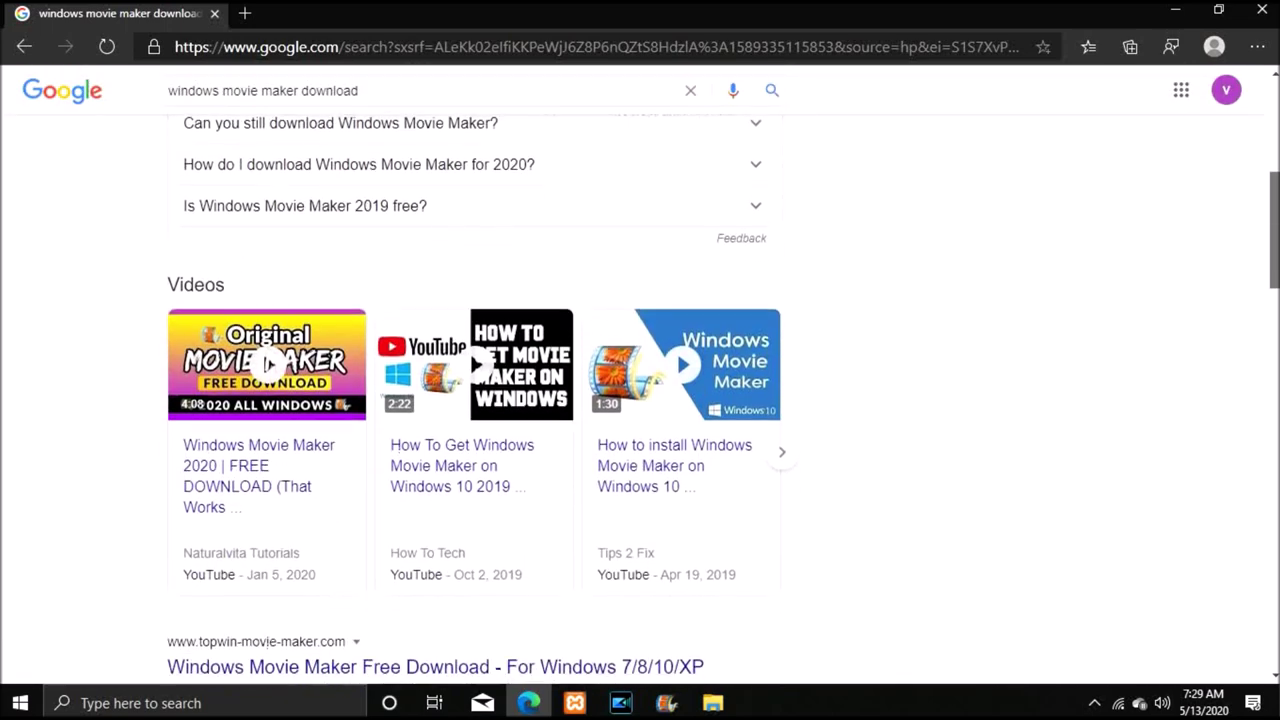
{"action": "scroll", "coordinate": [480, 400], "scroll_direction": "down", "scroll_amount": 3}
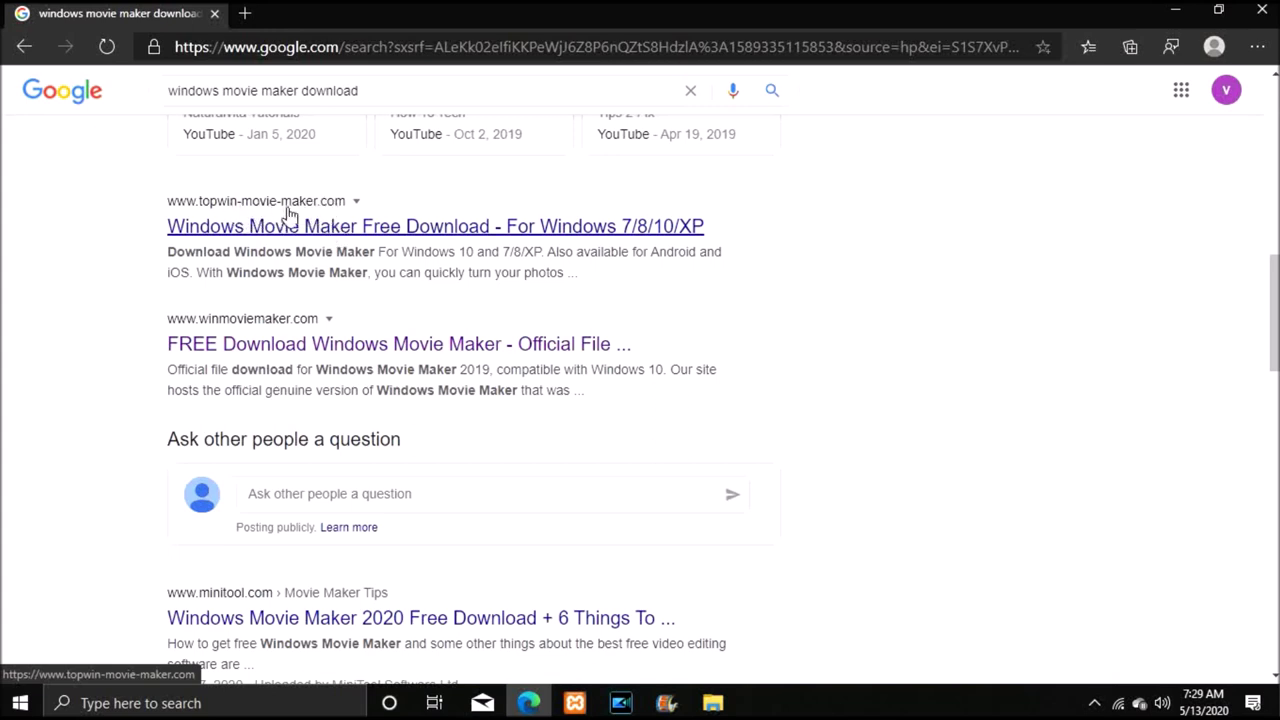
{"action": "left_click", "coordinate": [328, 350]}
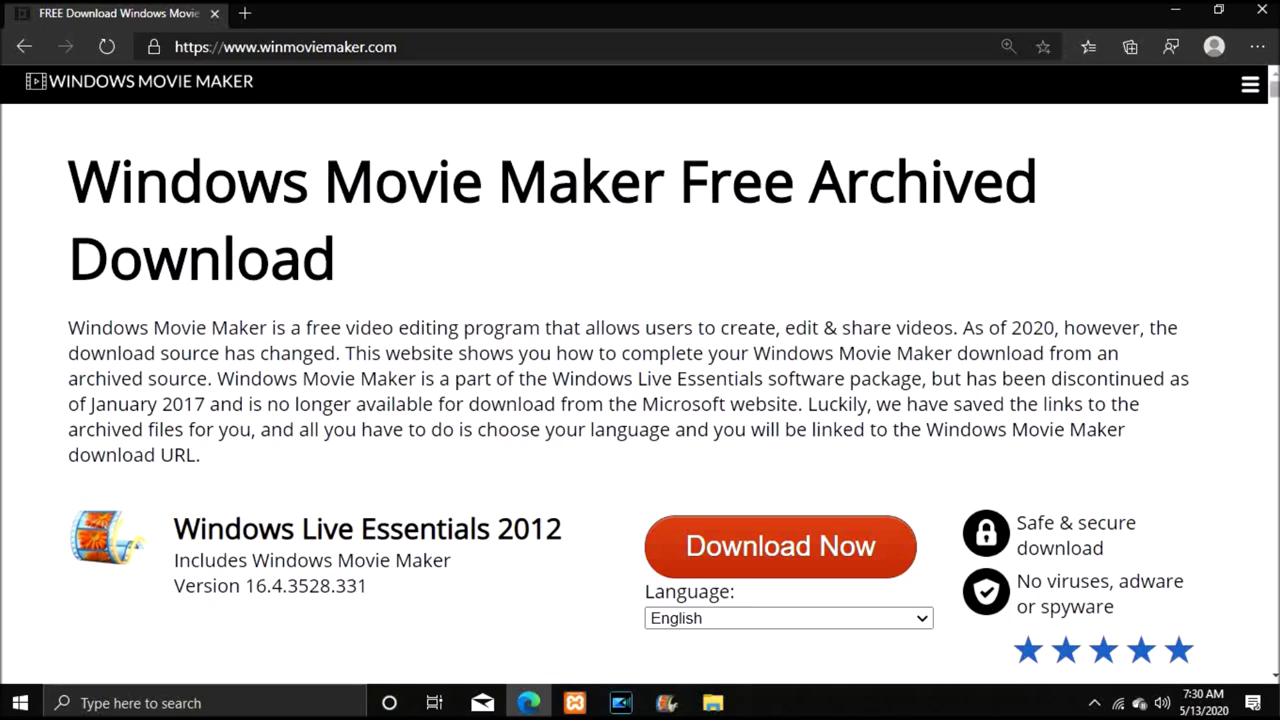
Look through the Windows Movie Maker download page and its installation instructions up to the program selection, returning to the download section.
{"action": "scroll", "coordinate": [640, 380], "scroll_direction": "down", "scroll_amount": 9}
{"action": "scroll", "coordinate": [640, 380], "scroll_direction": "up", "scroll_amount": 6}
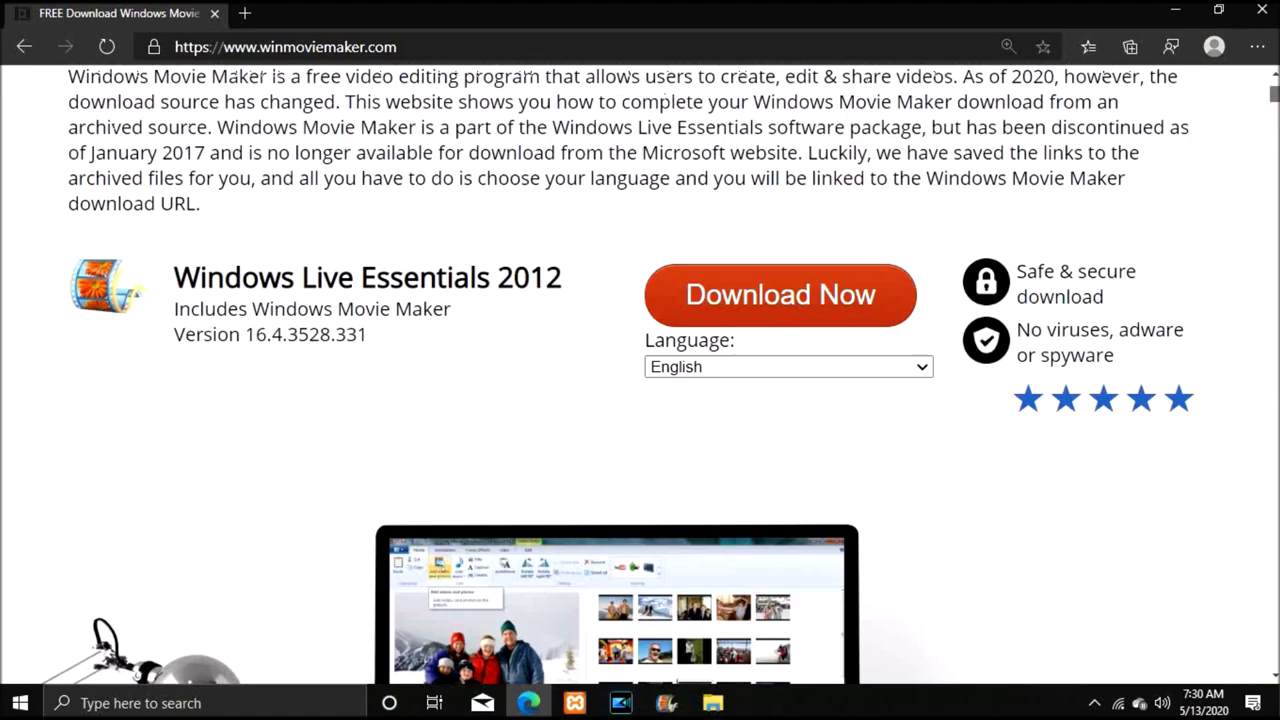
{"action": "scroll", "coordinate": [640, 380], "scroll_direction": "down", "scroll_amount": 10}
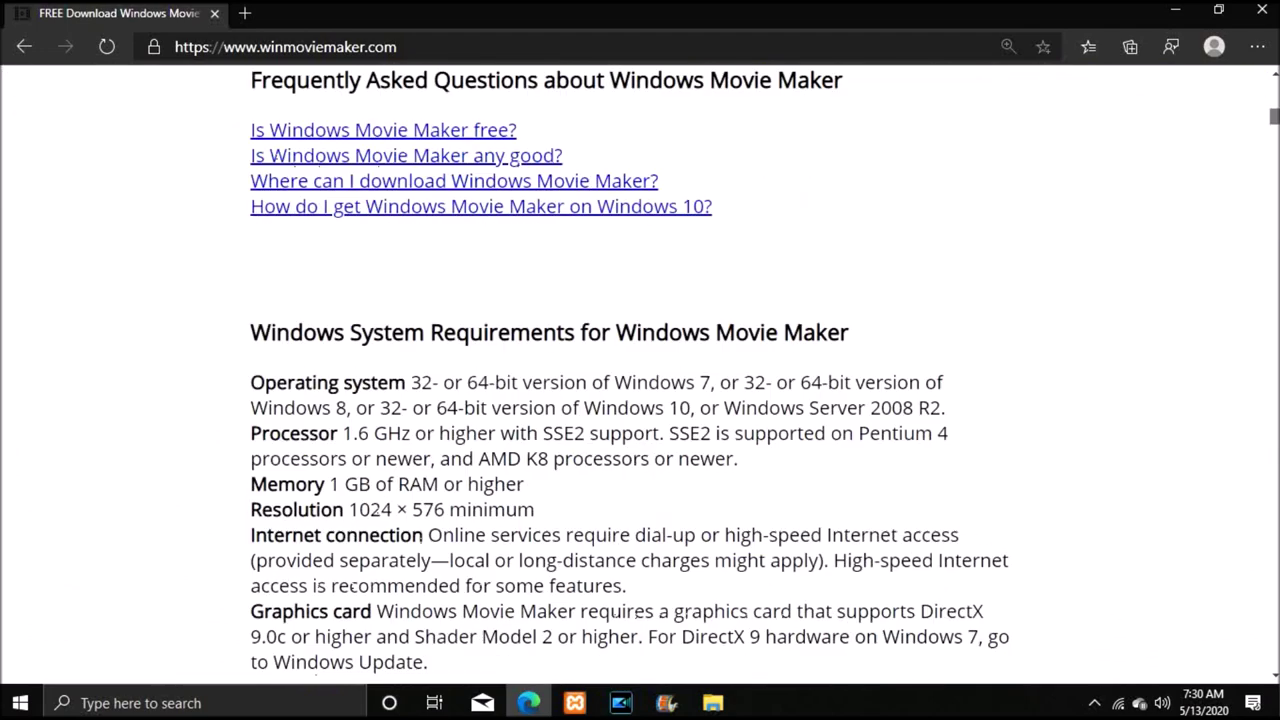
{"action": "scroll", "coordinate": [640, 380], "scroll_direction": "down", "scroll_amount": 10}
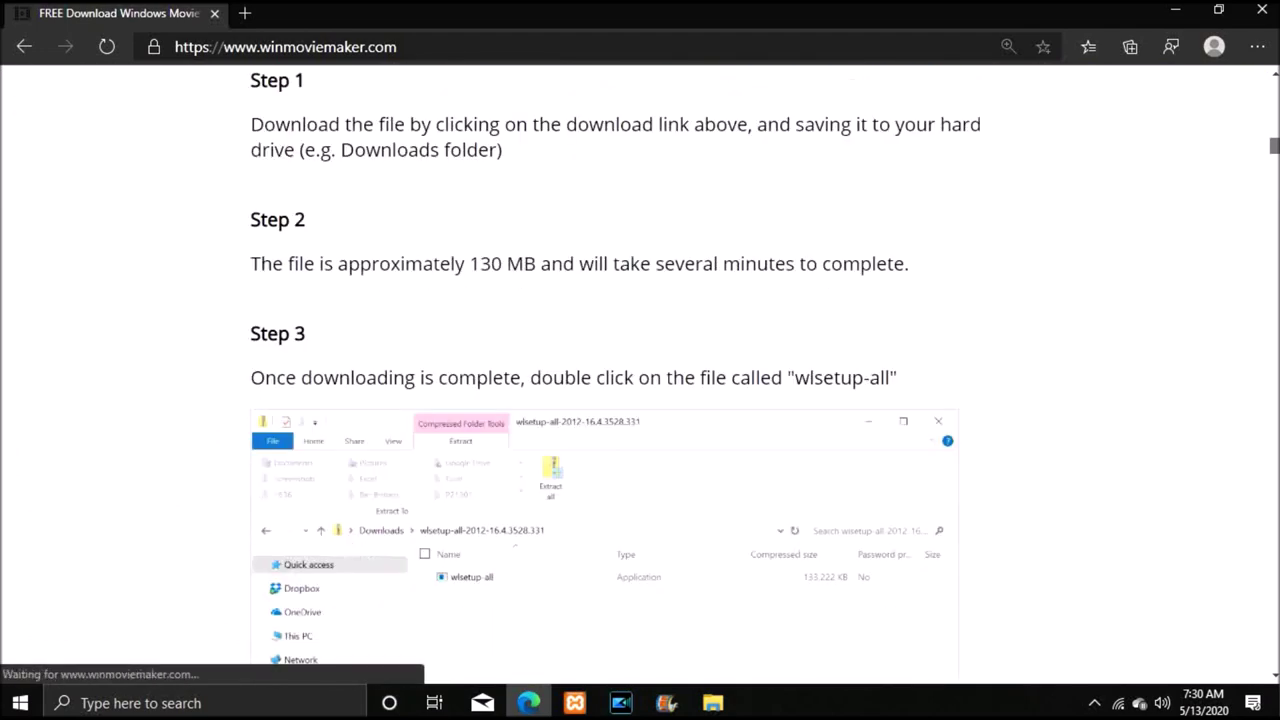
{"action": "scroll", "coordinate": [640, 380], "scroll_direction": "down", "scroll_amount": 7}
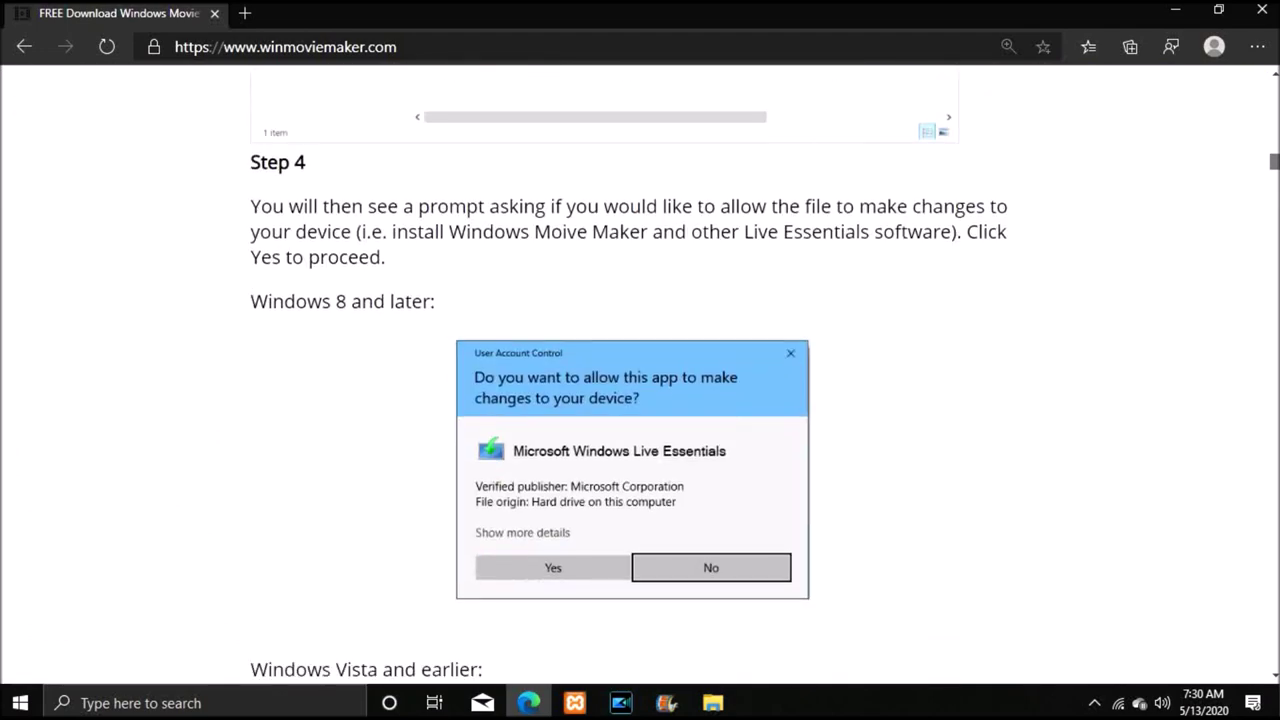
{"action": "scroll", "coordinate": [640, 380], "scroll_direction": "down", "scroll_amount": 2}
{"action": "scroll", "coordinate": [640, 380], "scroll_direction": "down", "scroll_amount": 4}
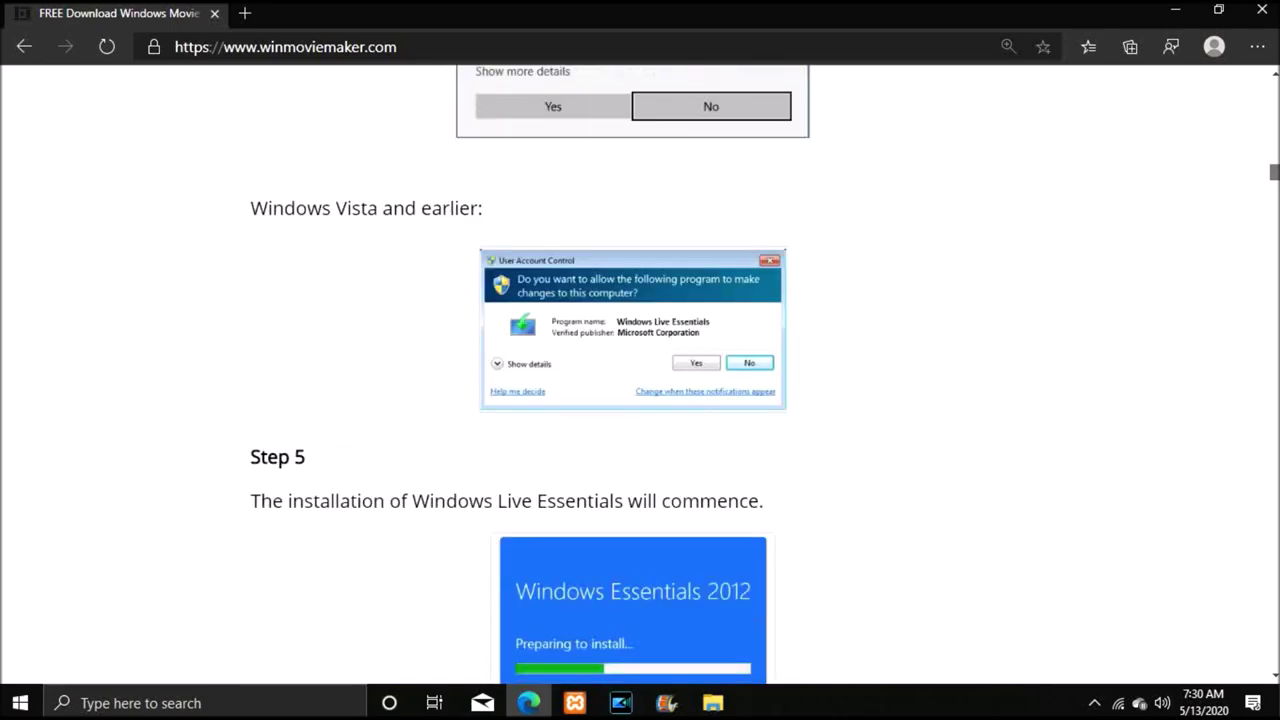
{"action": "scroll", "coordinate": [640, 380], "scroll_direction": "down", "scroll_amount": 3}
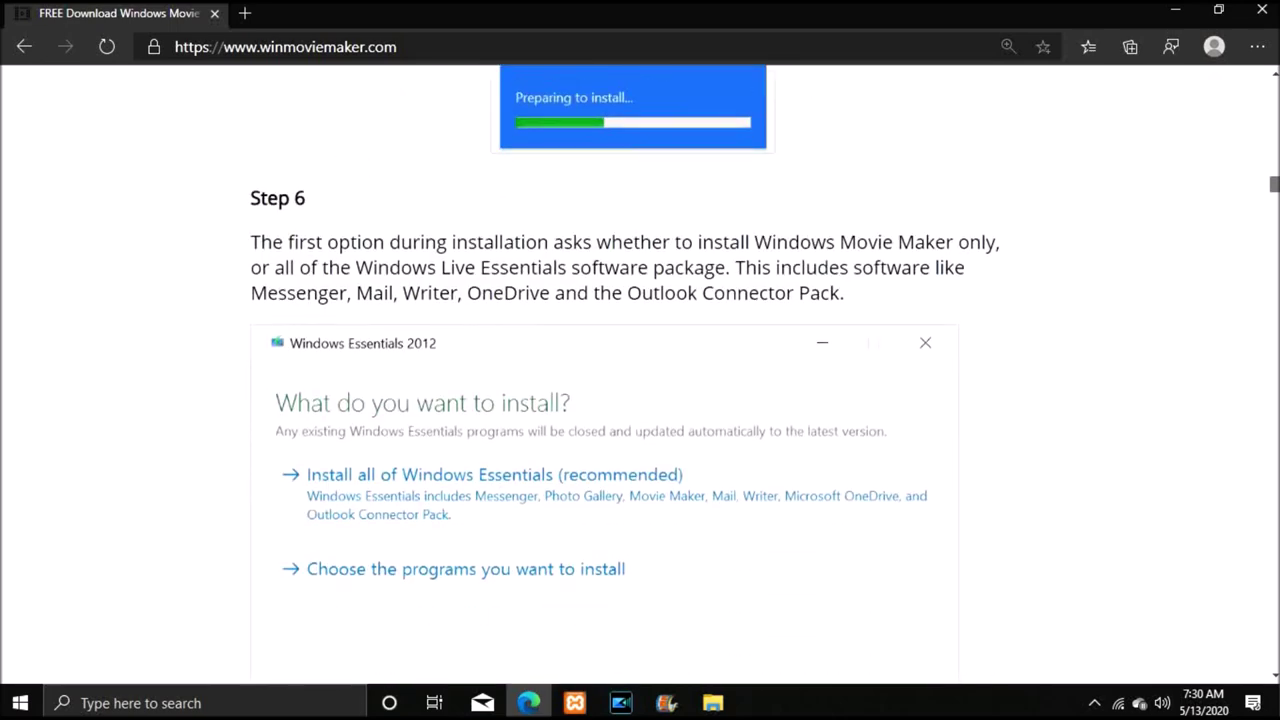
{"action": "scroll", "coordinate": [640, 380], "scroll_direction": "down", "scroll_amount": 3}
{"action": "scroll", "coordinate": [640, 380], "scroll_direction": "down", "scroll_amount": 7}
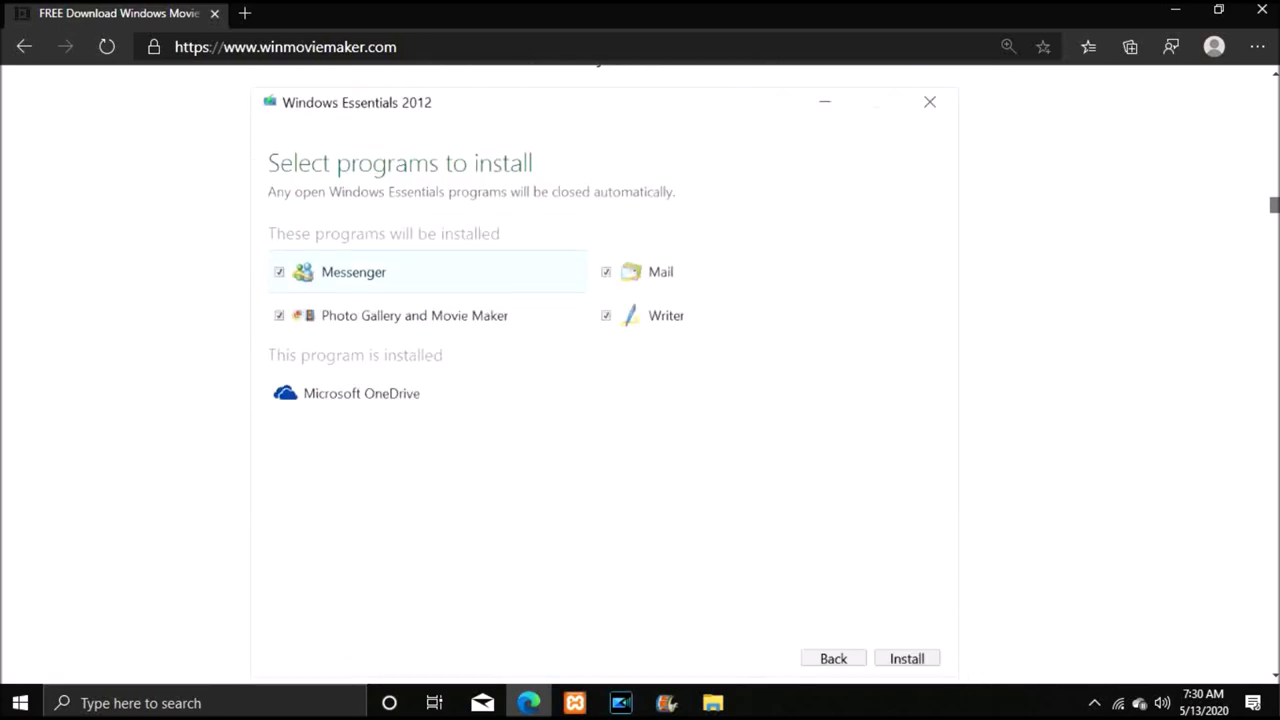
{"action": "scroll", "coordinate": [640, 380], "scroll_direction": "up", "scroll_amount": 20}
{"action": "scroll", "coordinate": [640, 380], "scroll_direction": "up", "scroll_amount": 5}
{"action": "scroll", "coordinate": [640, 380], "scroll_direction": "up", "scroll_amount": 2}
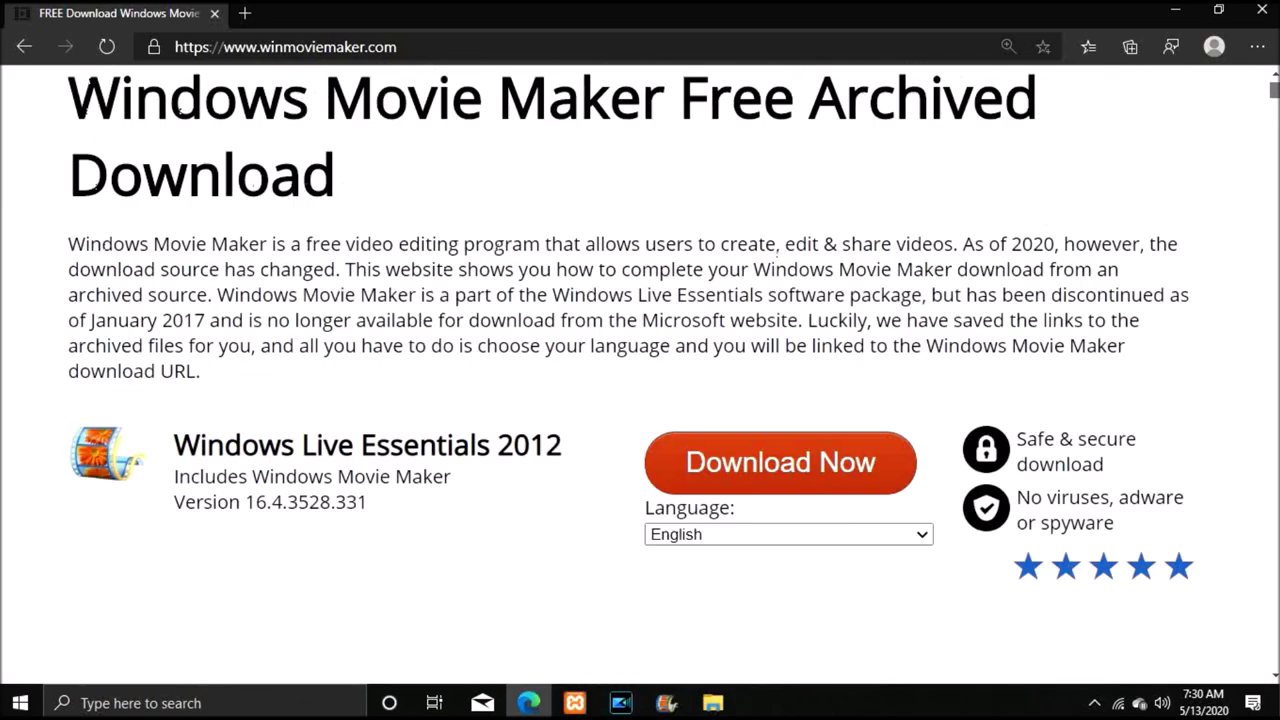
{"action": "scroll", "coordinate": [640, 380], "scroll_direction": "up", "scroll_amount": 1}
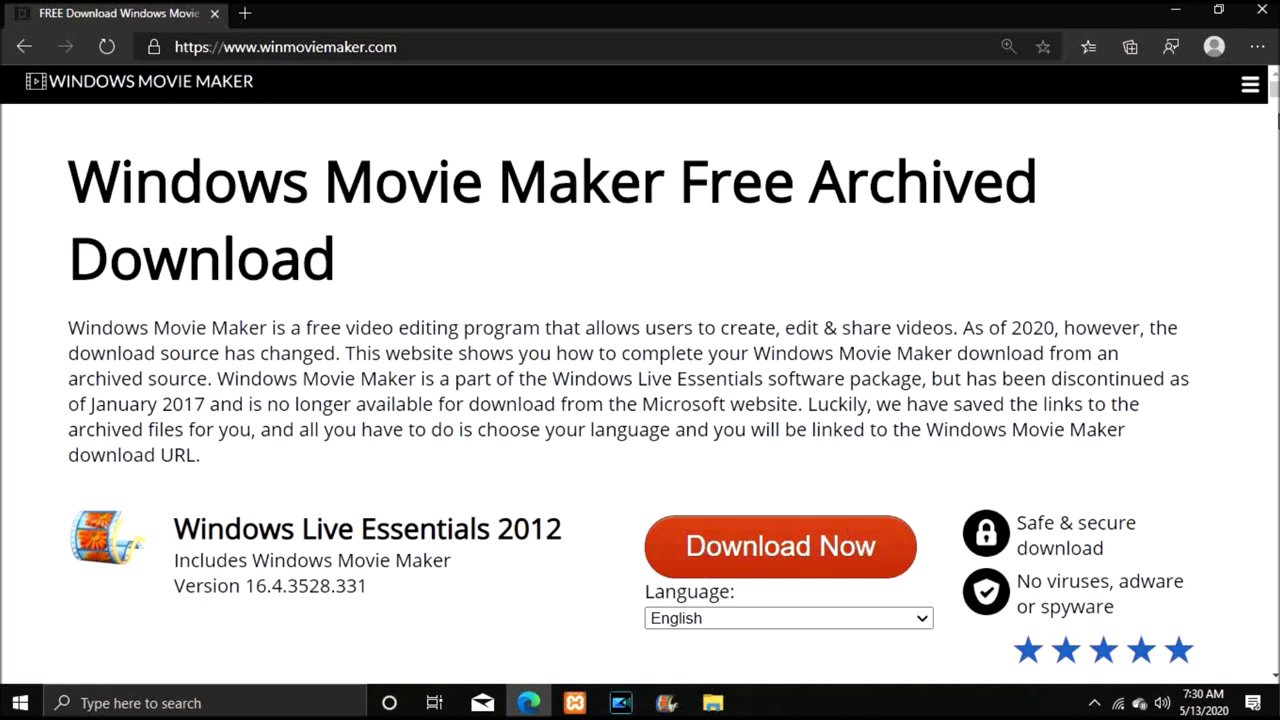
Review the page's system requirements and installation Steps 1 to 3, and return to the Windows Live Essentials 2012 download section.
{"action": "scroll", "coordinate": [640, 375], "scroll_direction": "down", "scroll_amount": 15}
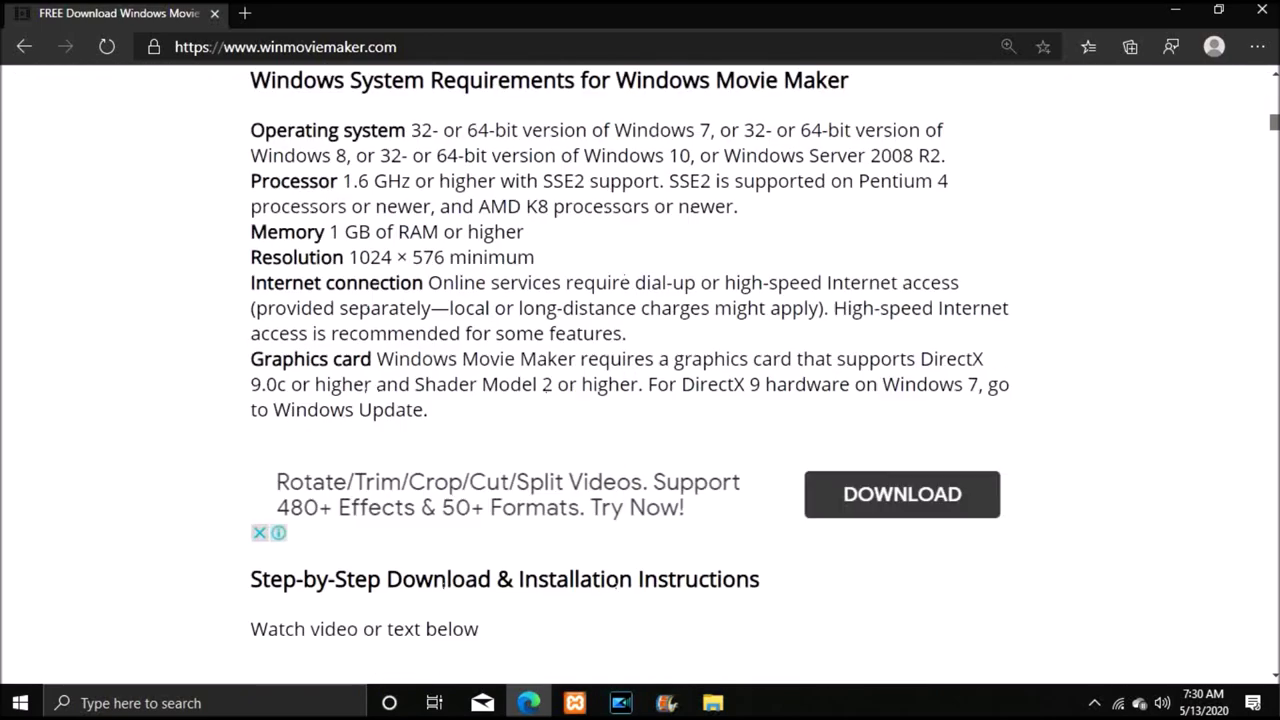
{"action": "scroll", "coordinate": [633, 375], "scroll_direction": "down", "scroll_amount": 8}
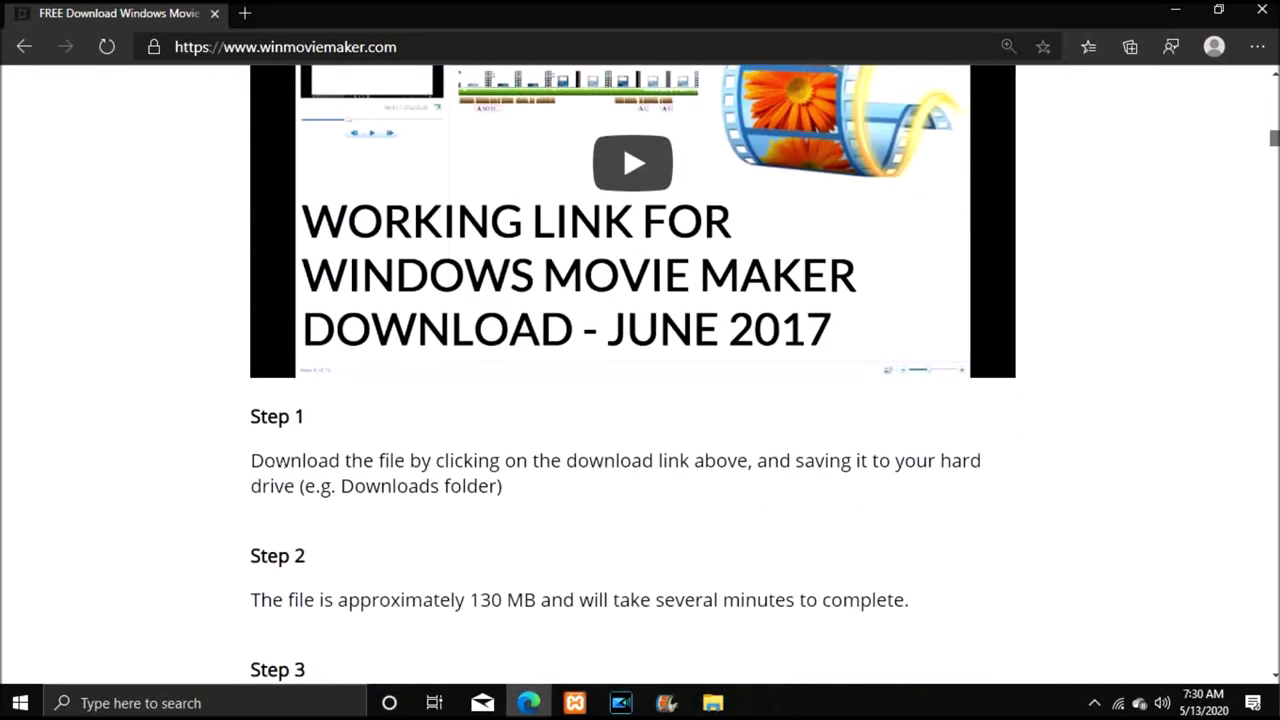
{"action": "scroll", "coordinate": [633, 374], "scroll_direction": "down", "scroll_amount": 1}
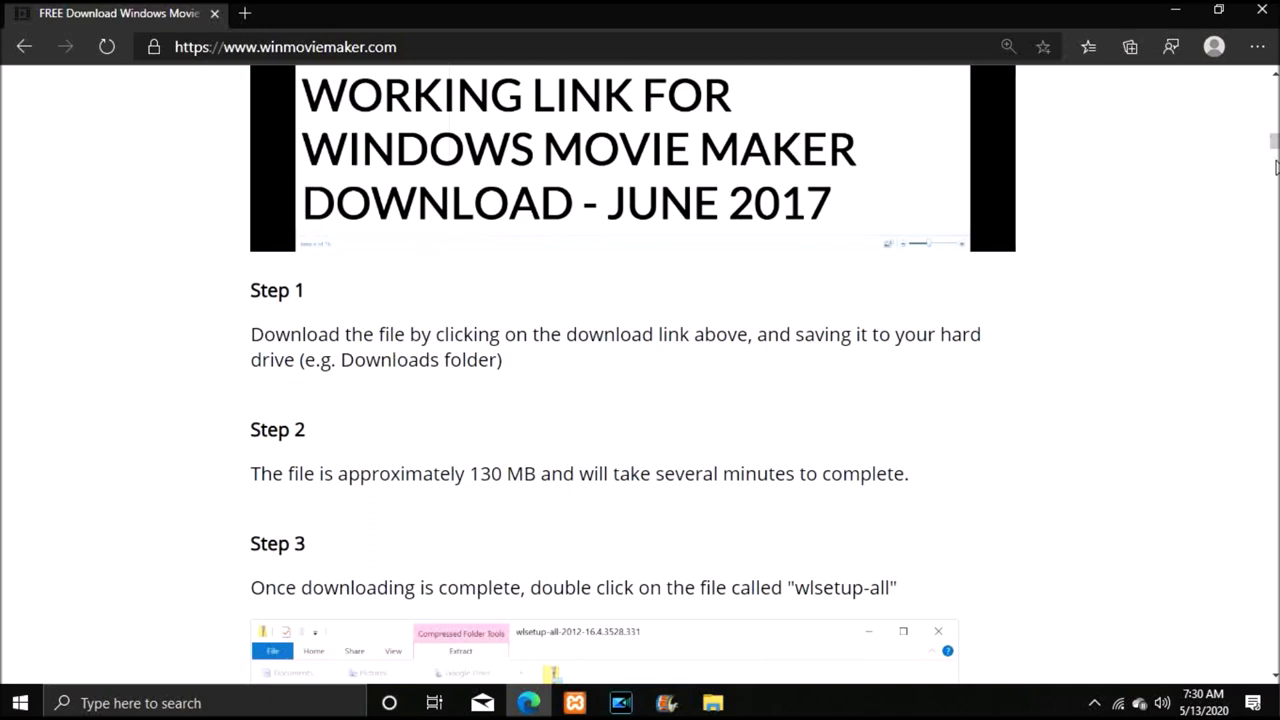
{"action": "scroll", "coordinate": [1275, 148], "scroll_direction": "down", "scroll_amount": 2}
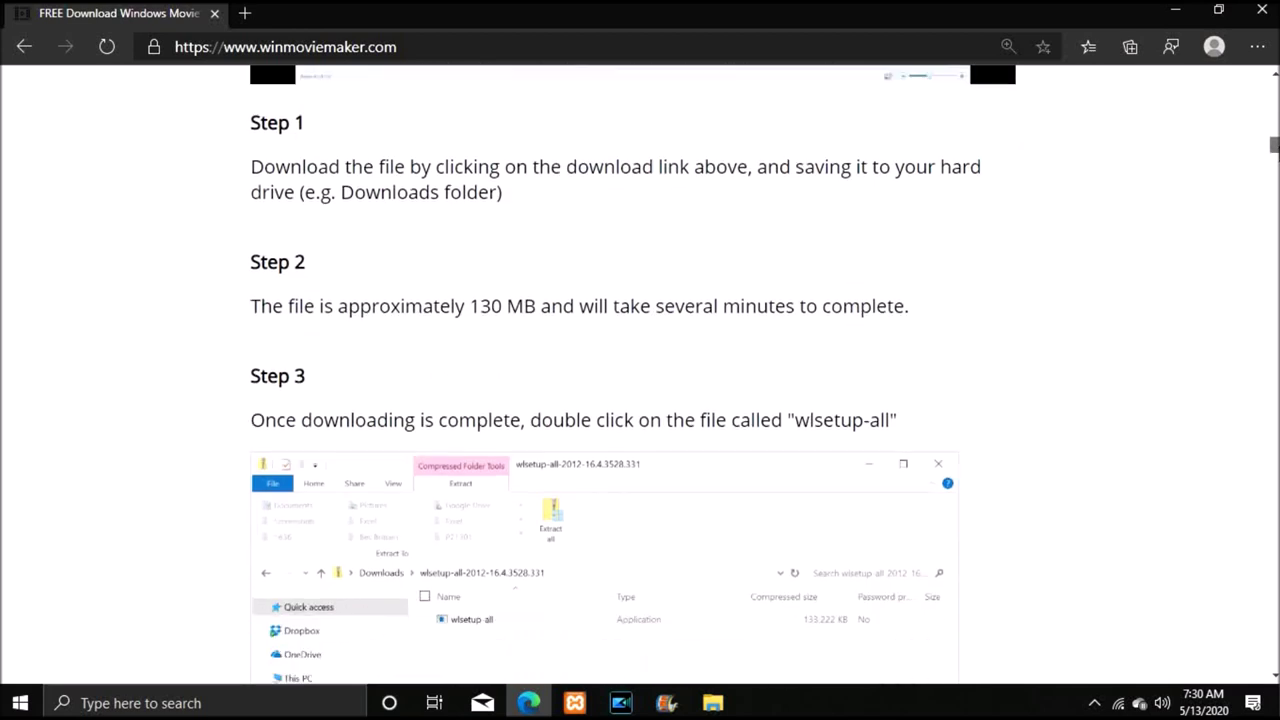
{"action": "scroll", "coordinate": [1275, 148], "scroll_direction": "down", "scroll_amount": 2}
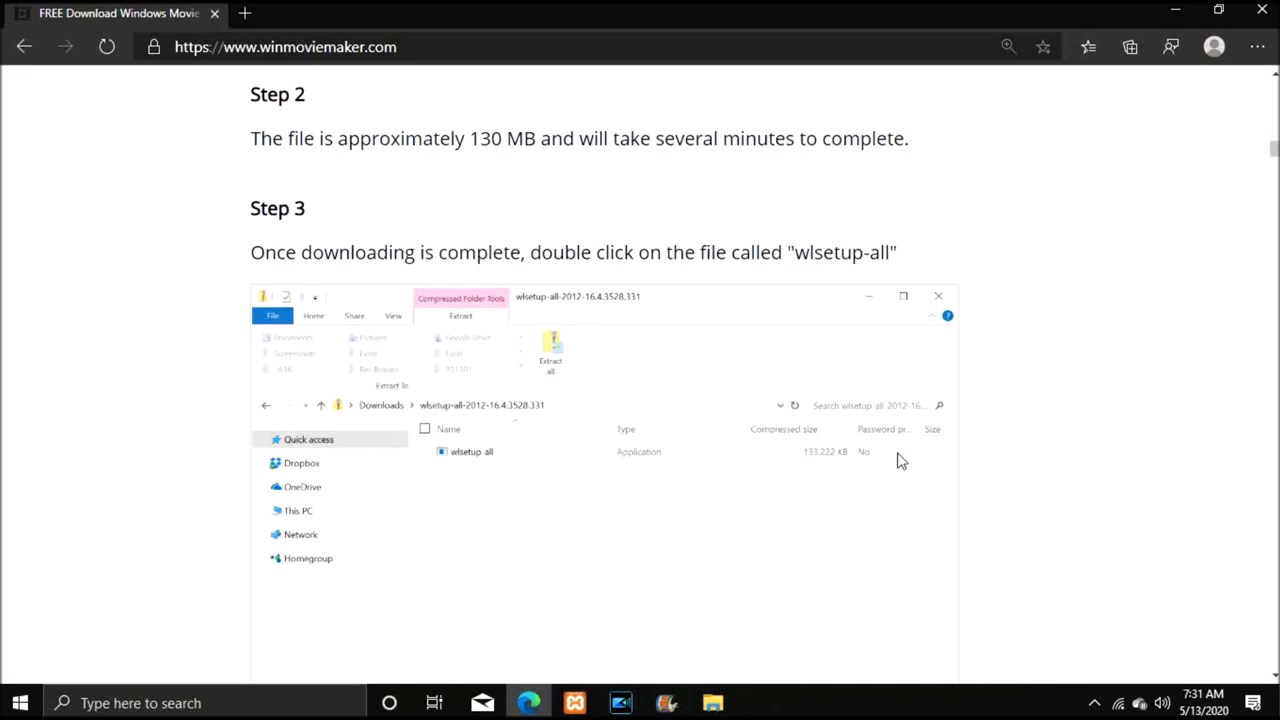
{"action": "scroll", "coordinate": [640, 375], "scroll_direction": "up", "scroll_amount": 15}
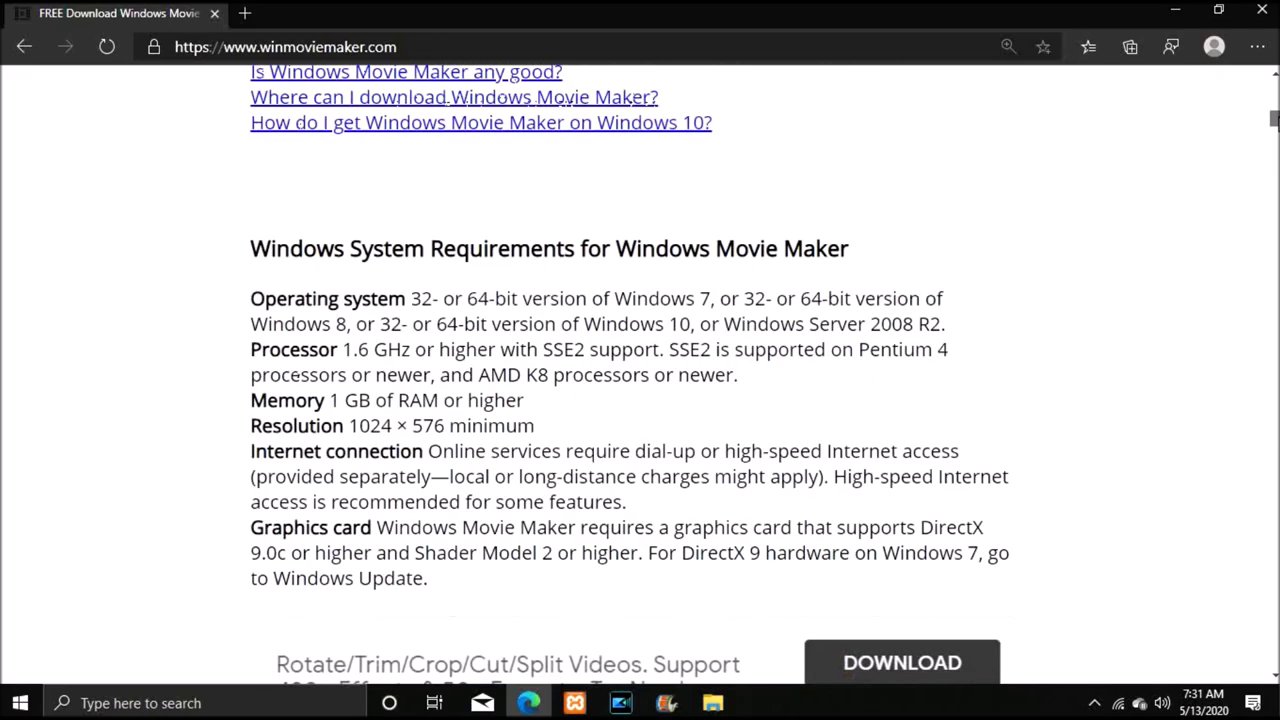
{"action": "scroll", "coordinate": [640, 375], "scroll_direction": "up", "scroll_amount": 1}
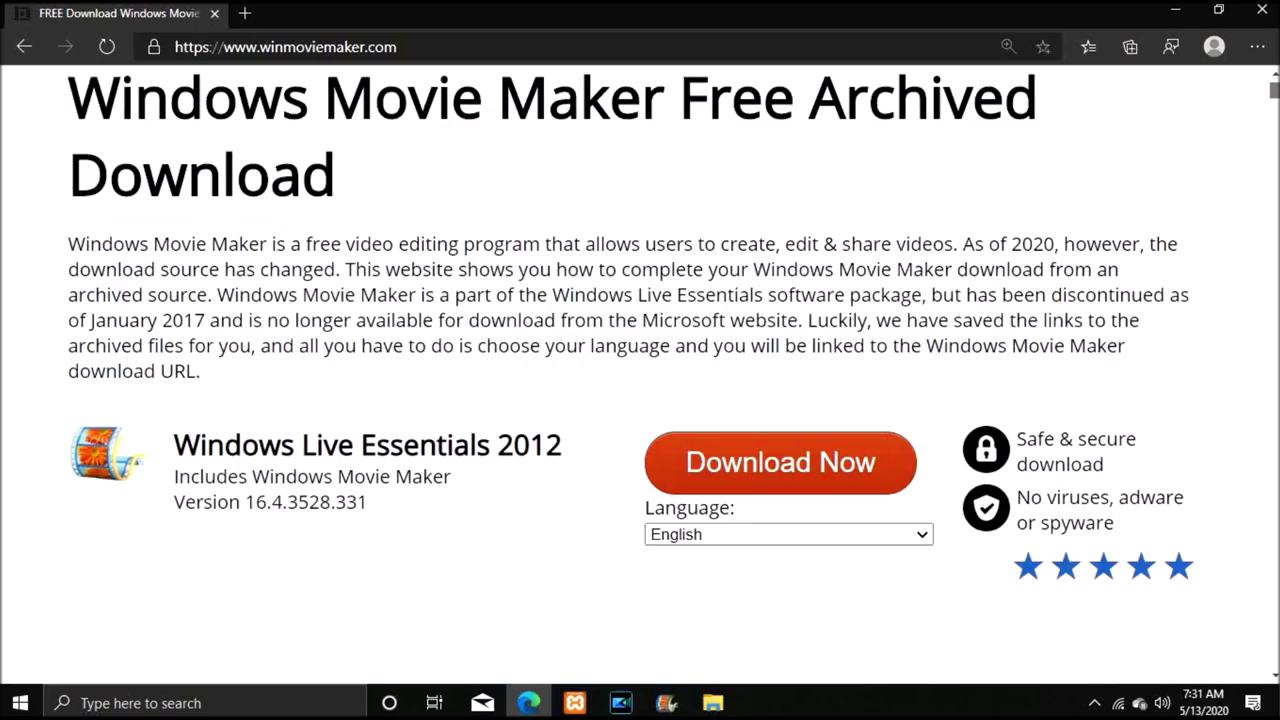
{"action": "scroll", "coordinate": [640, 375], "scroll_direction": "up", "scroll_amount": 1}
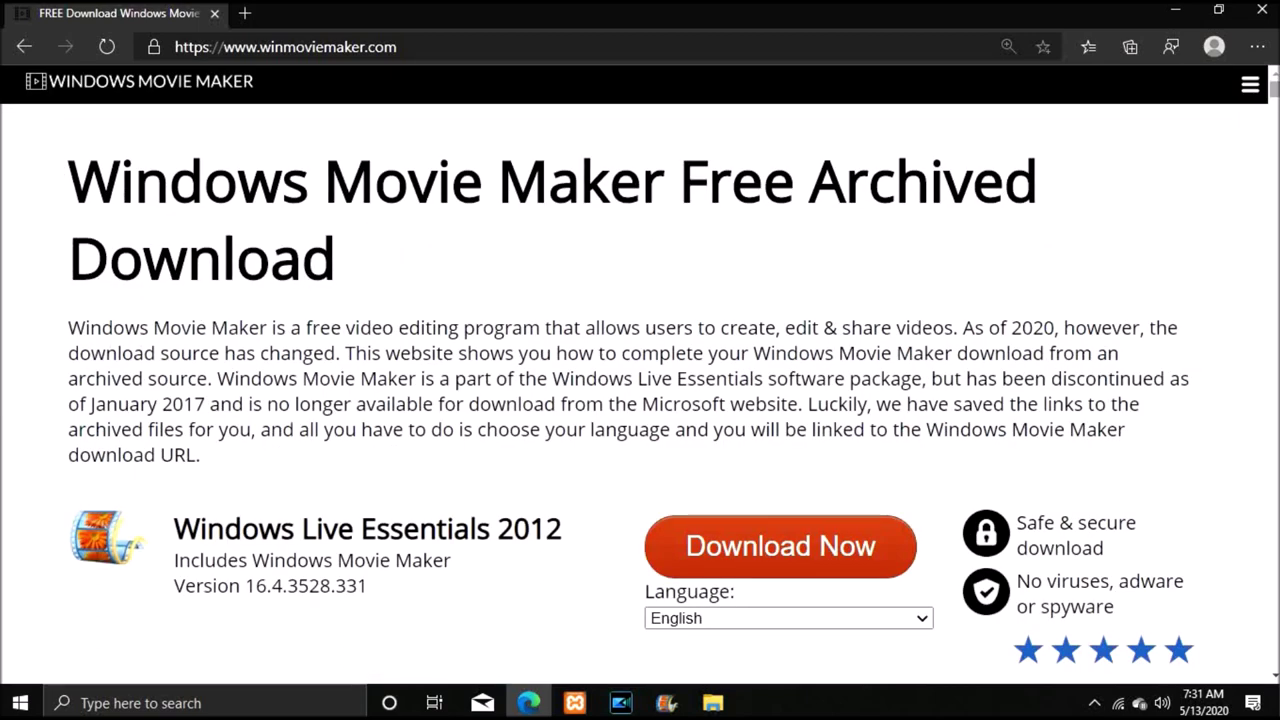
Minimize the browser, switch to Movie Maker and start a new project.
{"action": "left_click", "coordinate": [1173, 9]}
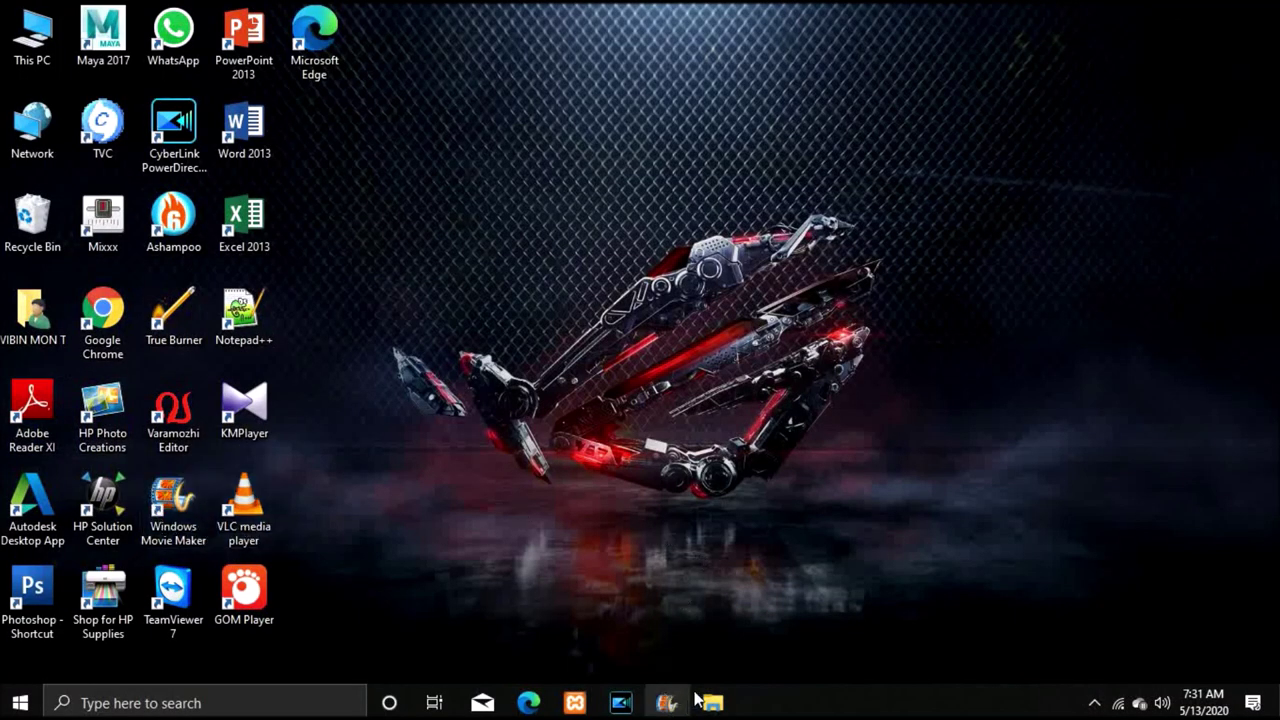
{"action": "mouse_move", "coordinate": [666, 703]}
{"action": "left_click", "coordinate": [752, 557]}
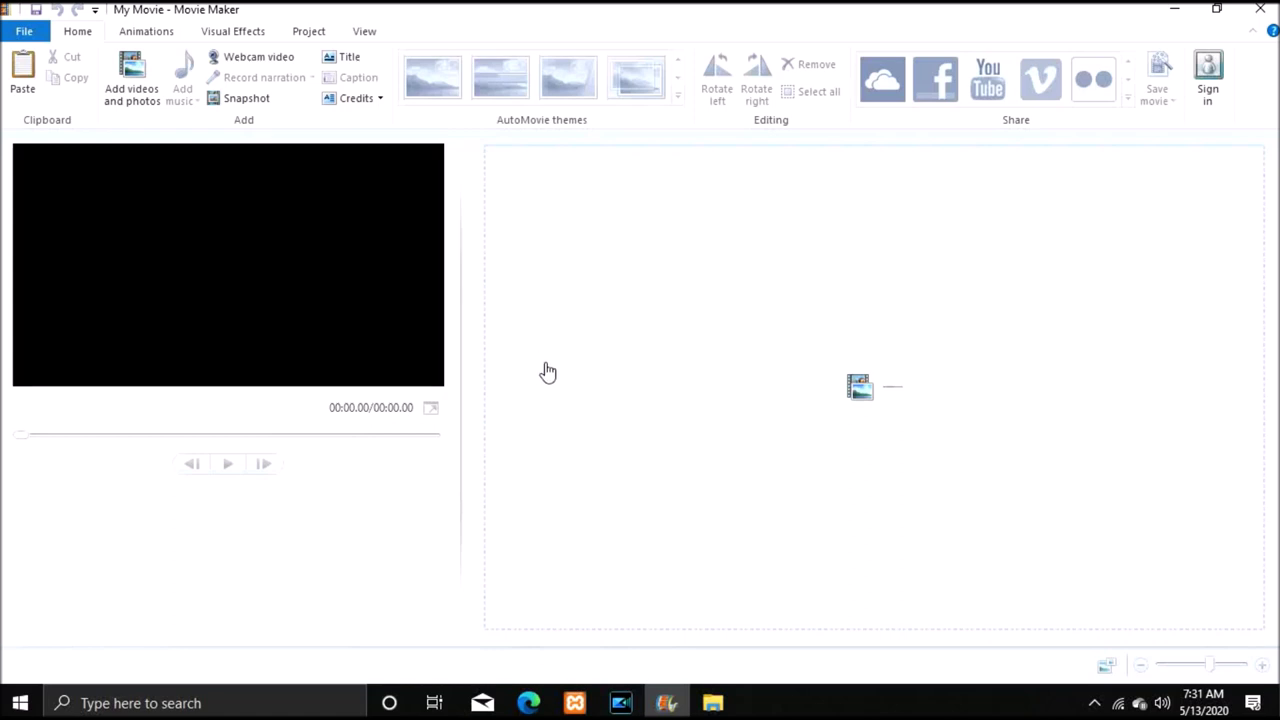
{"action": "left_click", "coordinate": [24, 33]}
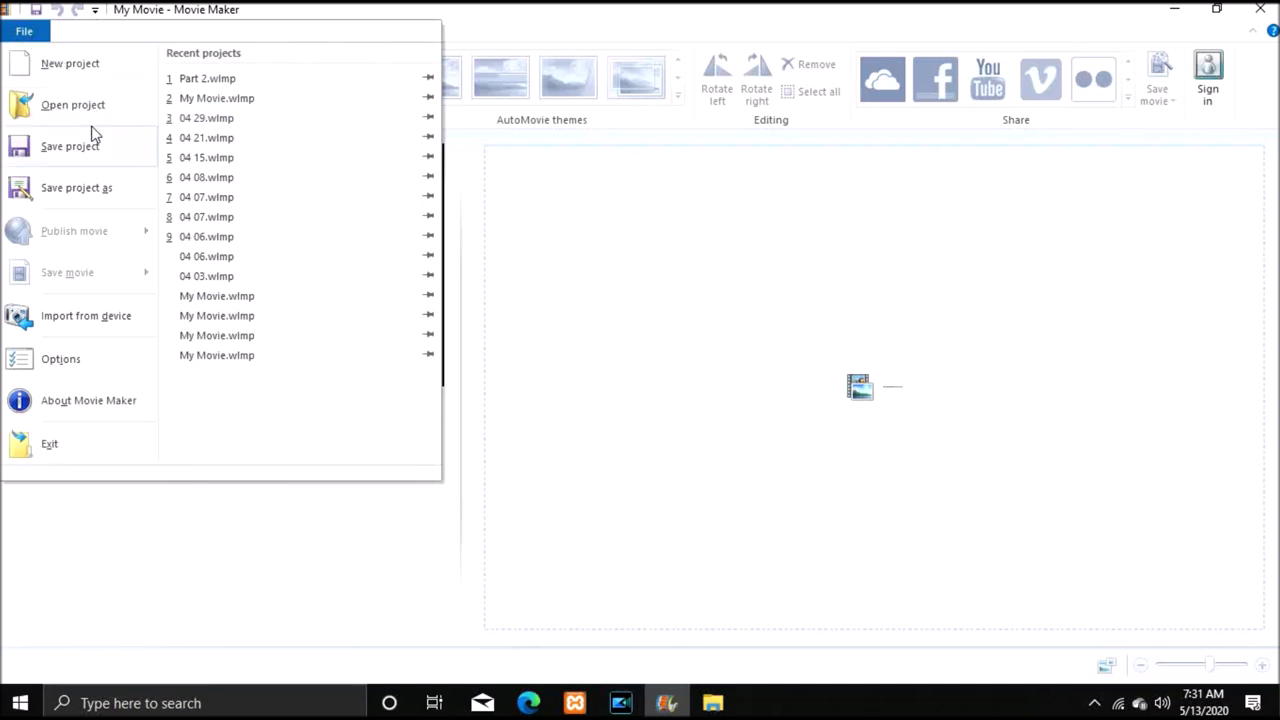
{"action": "left_click", "coordinate": [91, 74]}
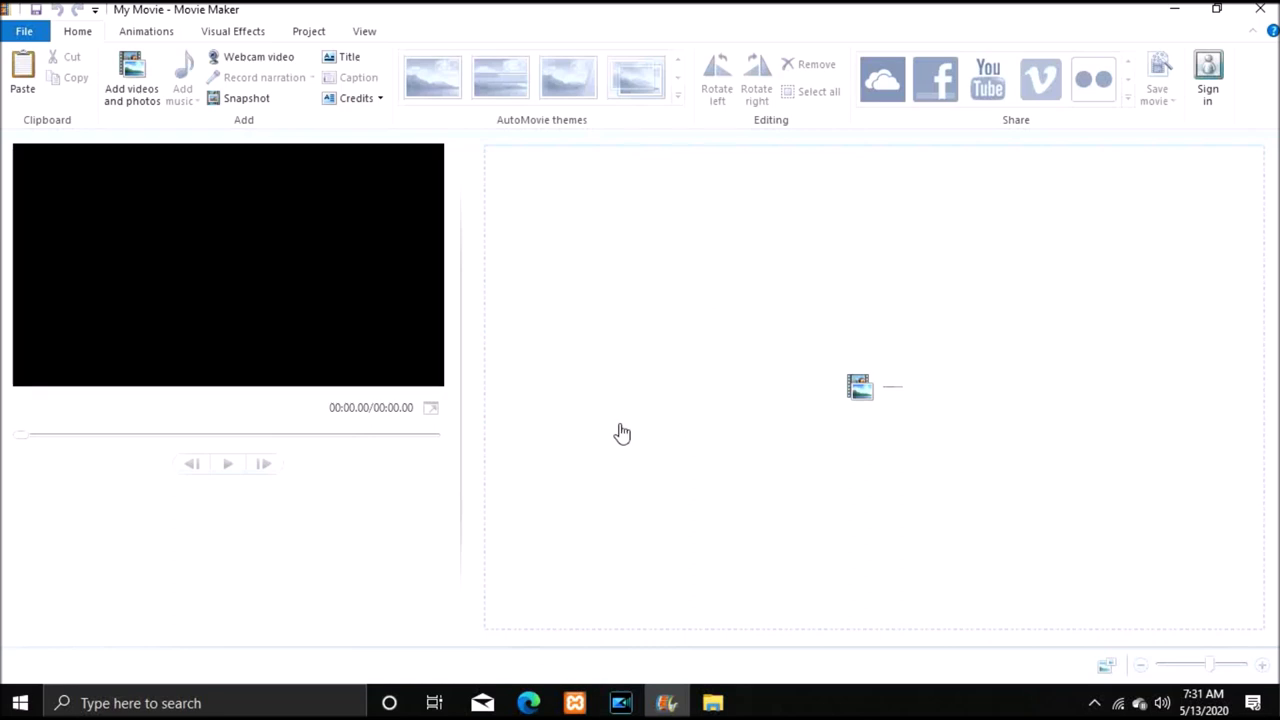
Add the video 20190208_122355 from the Videos folder in File Explorer to the Movie Maker project.
{"action": "left_click", "coordinate": [722, 705]}
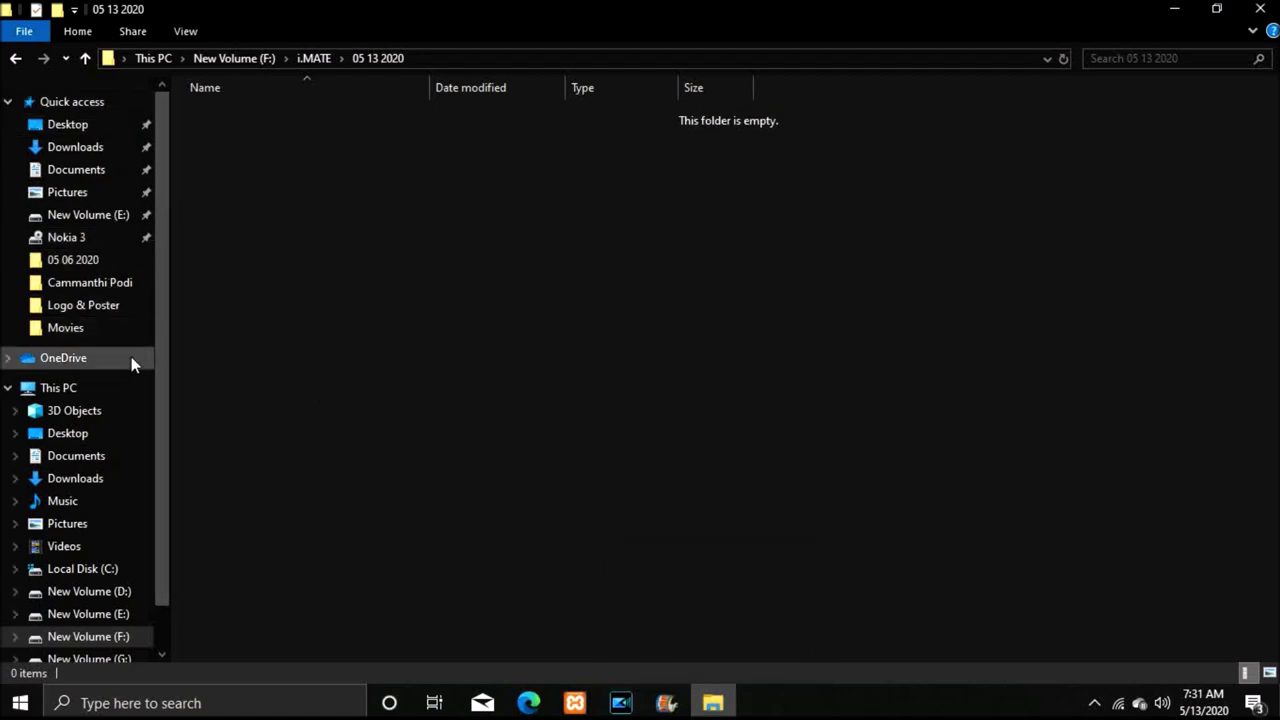
{"action": "left_click", "coordinate": [88, 545]}
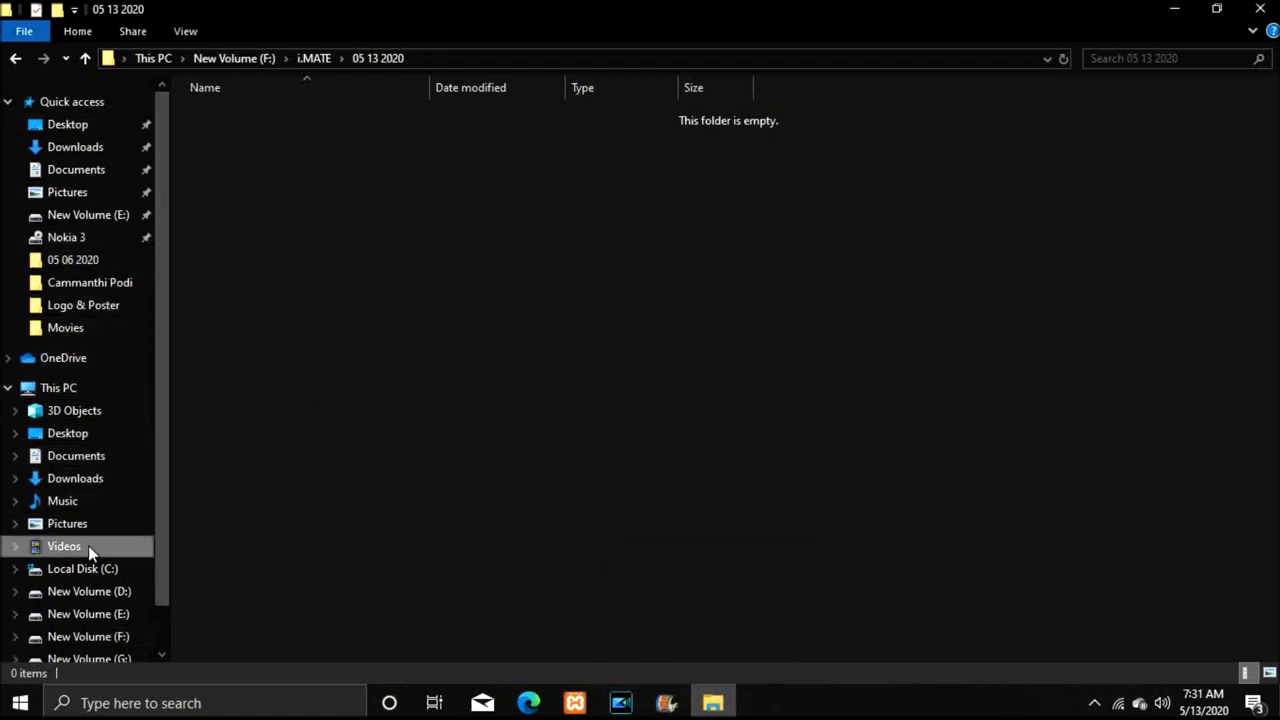
{"action": "left_click", "coordinate": [426, 175]}
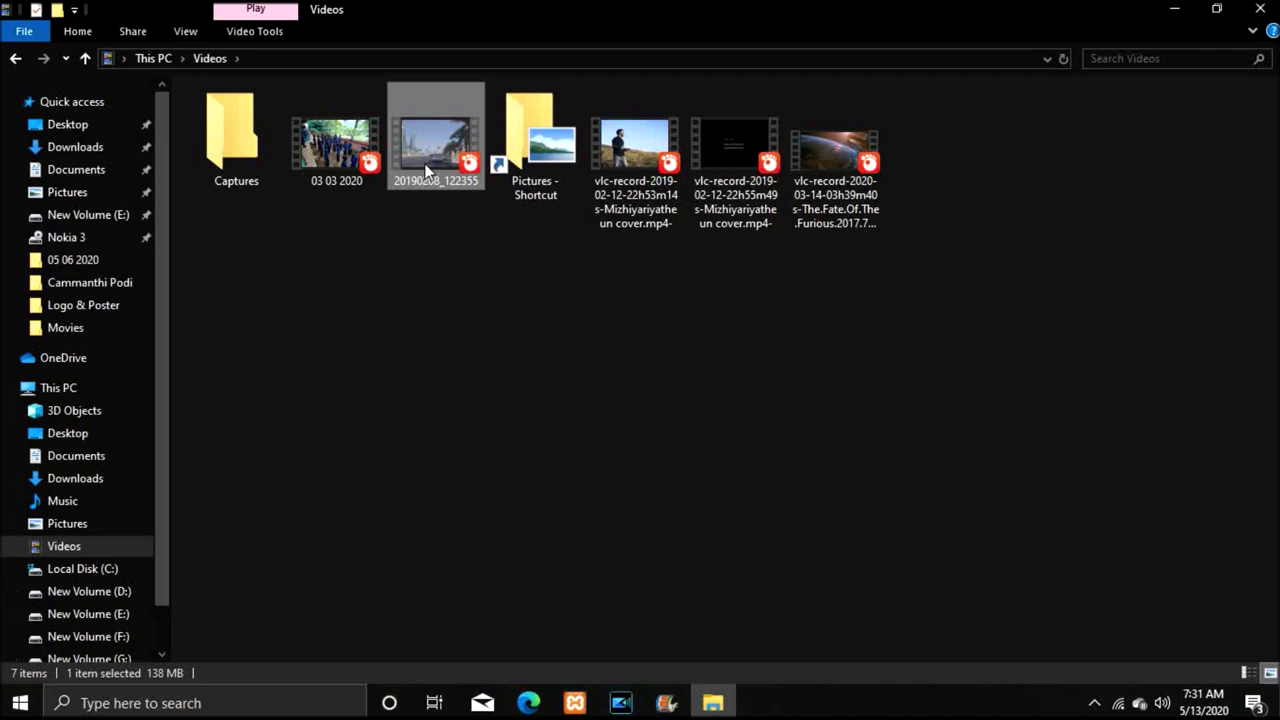
{"action": "left_click_drag", "start_coordinate": [426, 172], "coordinate": [541, 222]}
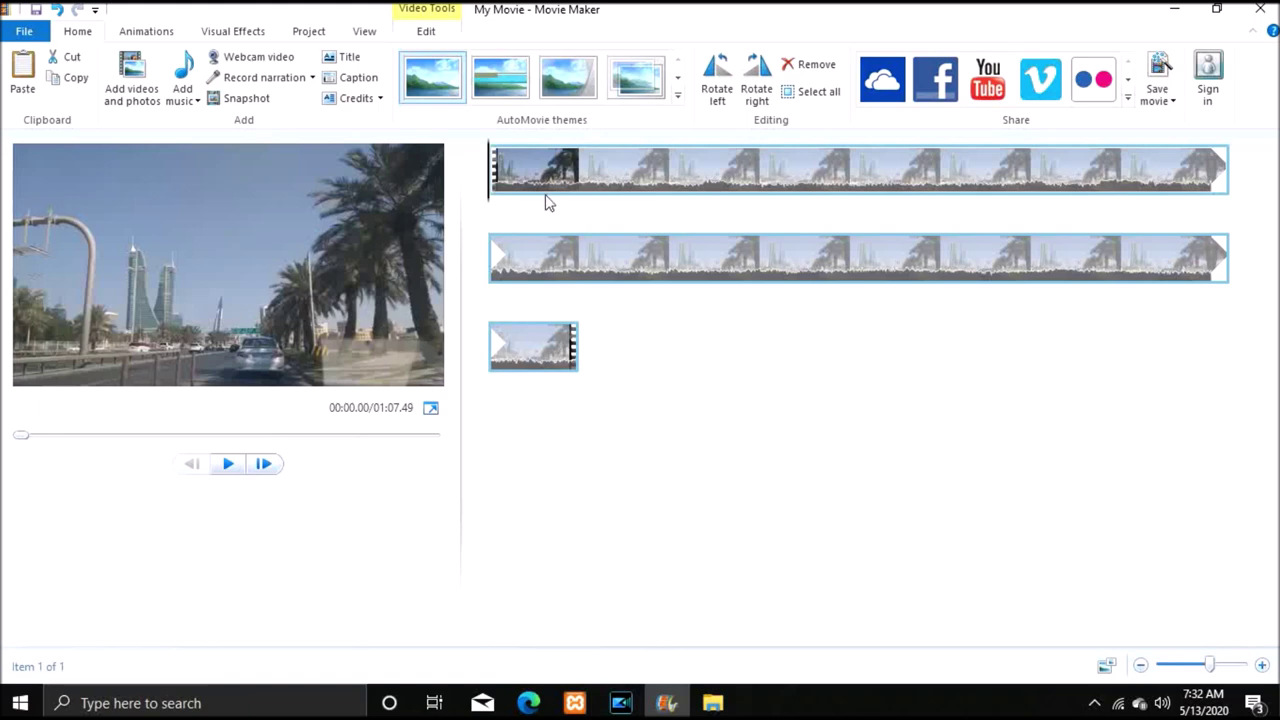
Remove the added video clip from the Movie Maker project.
{"action": "right_click", "coordinate": [562, 174]}
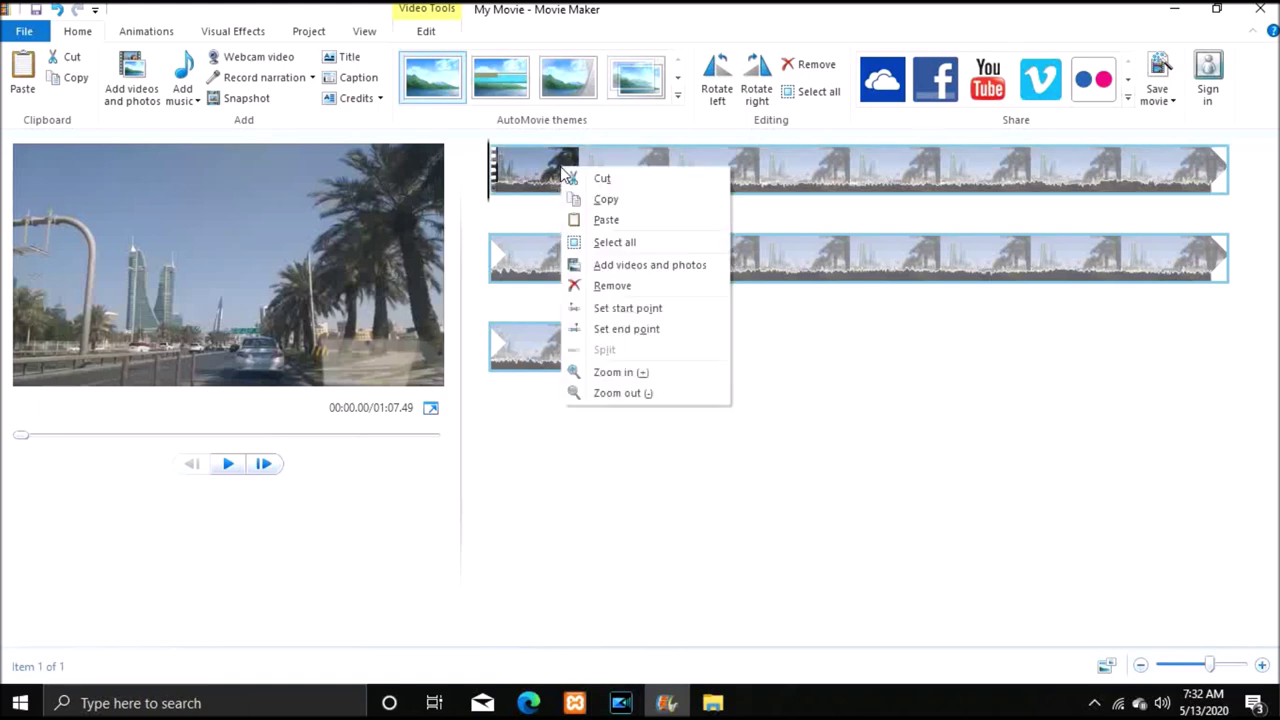
{"action": "left_click", "coordinate": [612, 288]}
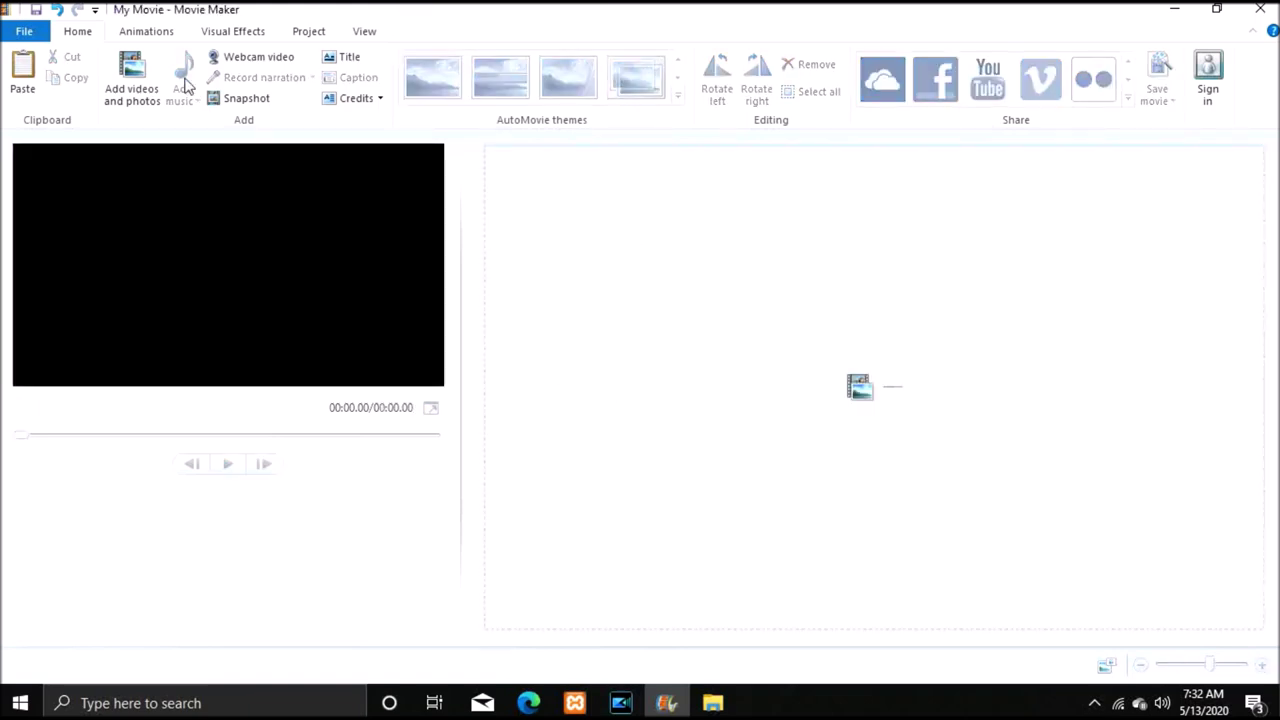
Import the video 20190208_122355 from the Videos folder into the project and play a short preview of it.
{"action": "left_click", "coordinate": [137, 88]}
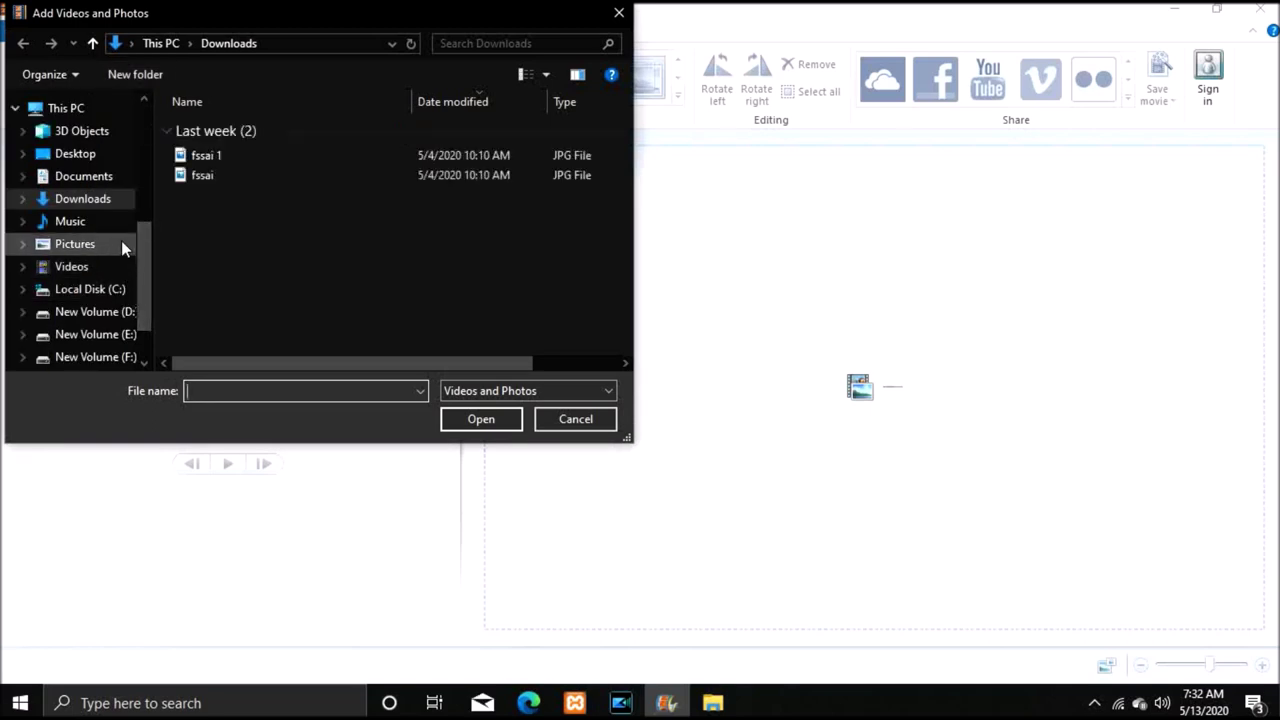
{"action": "left_click", "coordinate": [114, 262]}
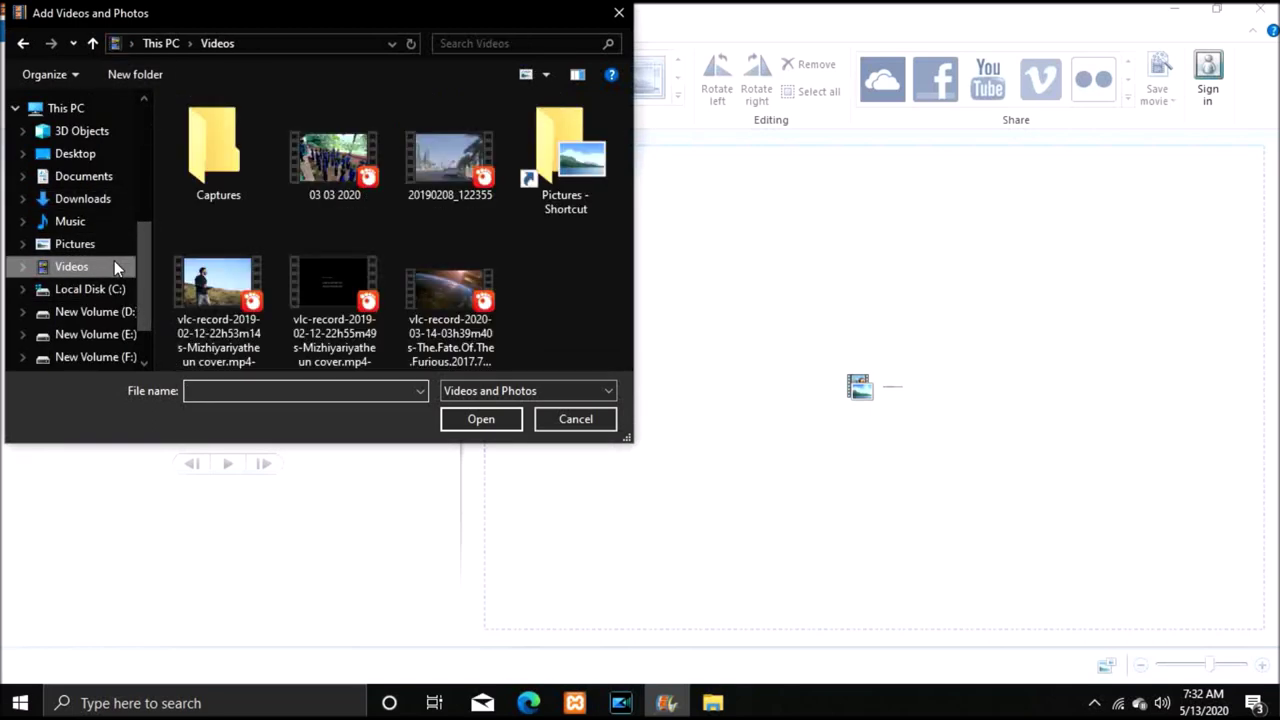
{"action": "left_click", "coordinate": [460, 188]}
{"action": "left_click", "coordinate": [481, 419]}
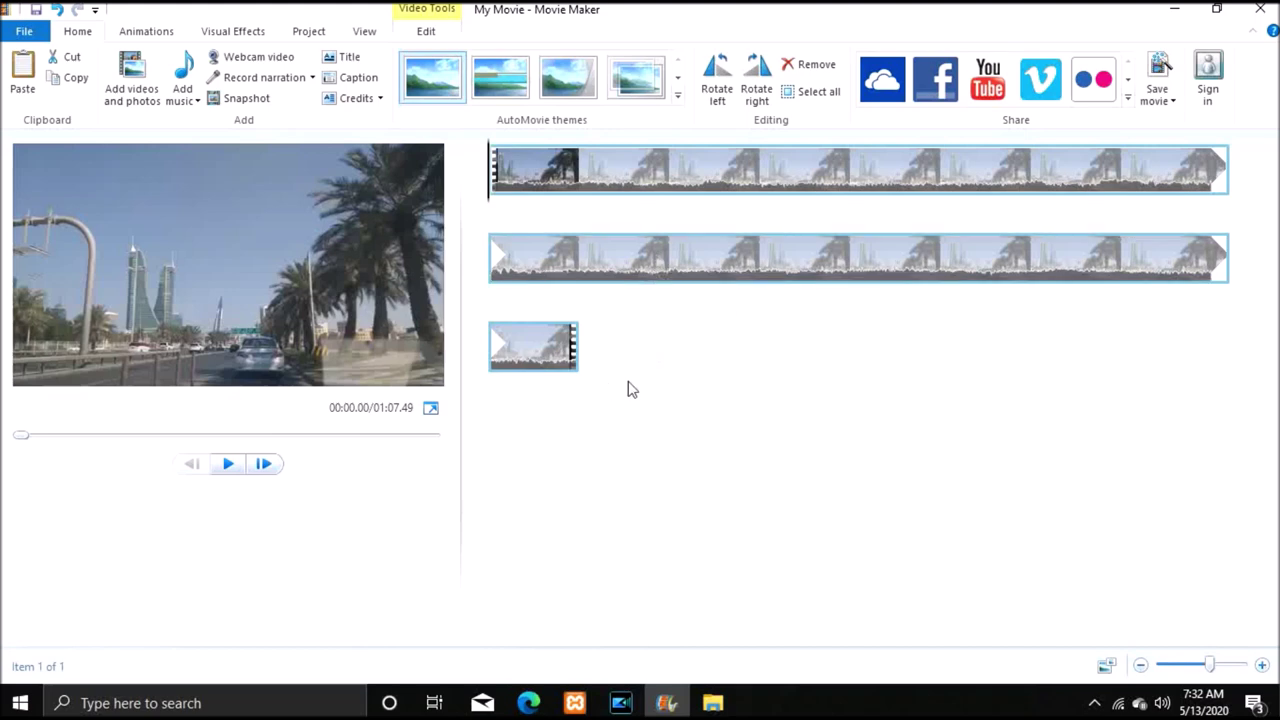
{"action": "left_click", "coordinate": [240, 470]}
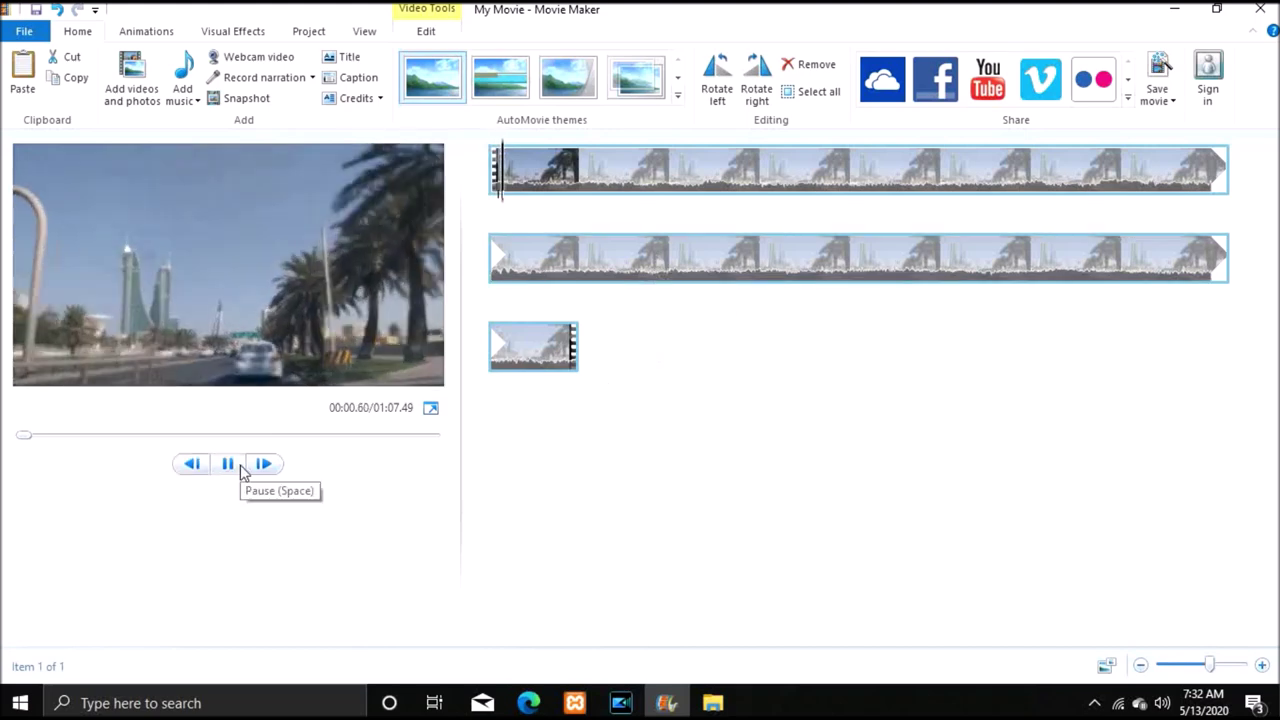
{"action": "left_click", "coordinate": [240, 470]}
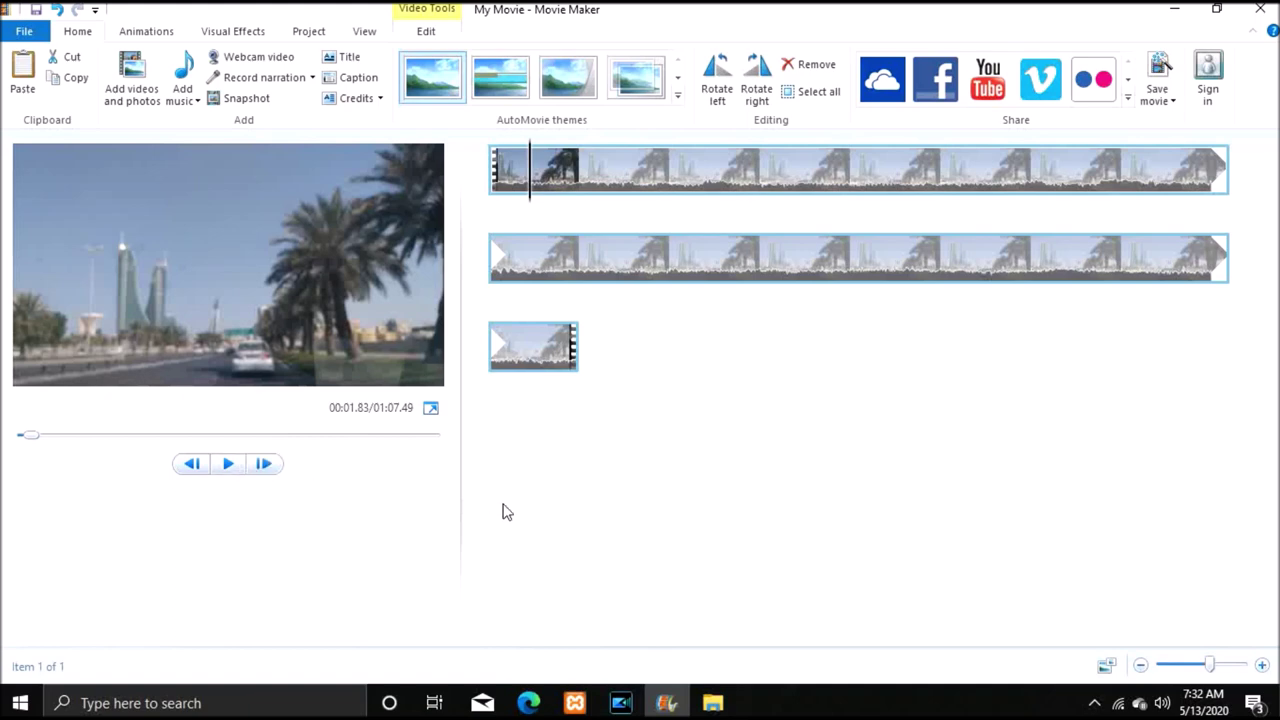
Add a title clip before the video, compare several text effects and apply the fifth one in the effects gallery.
{"action": "left_click", "coordinate": [350, 57]}
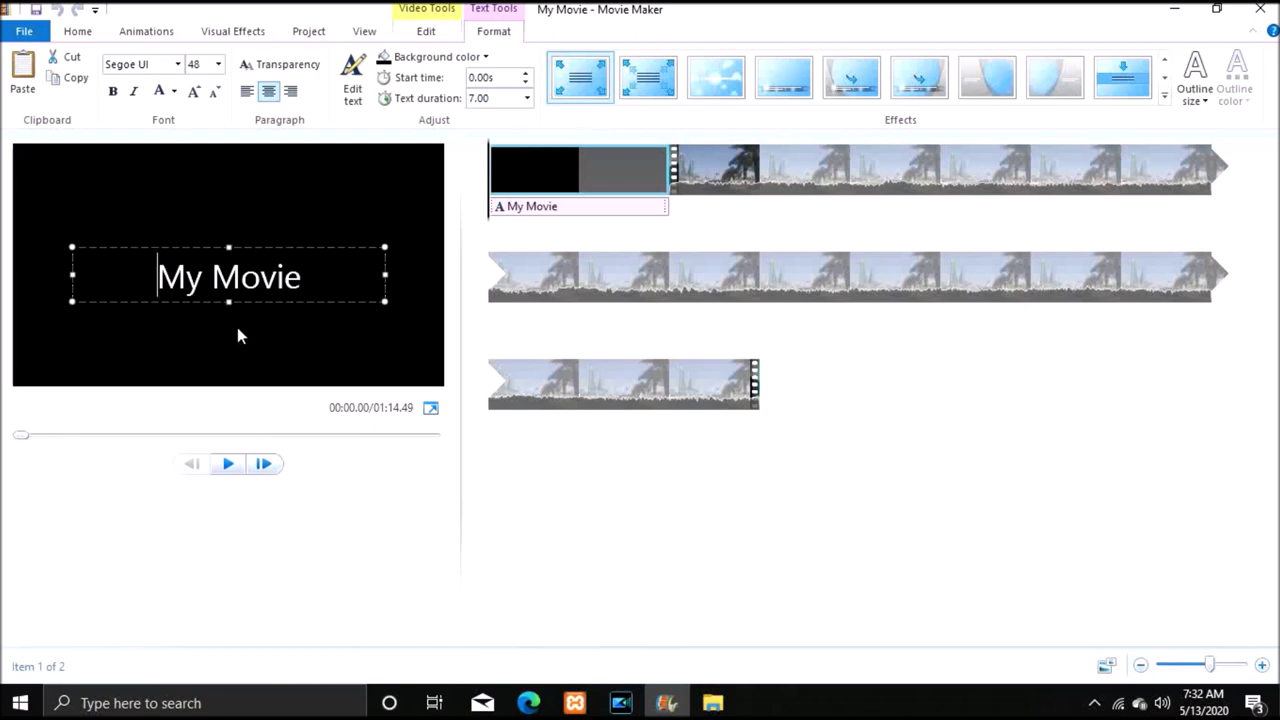
{"action": "left_click", "coordinate": [603, 85]}
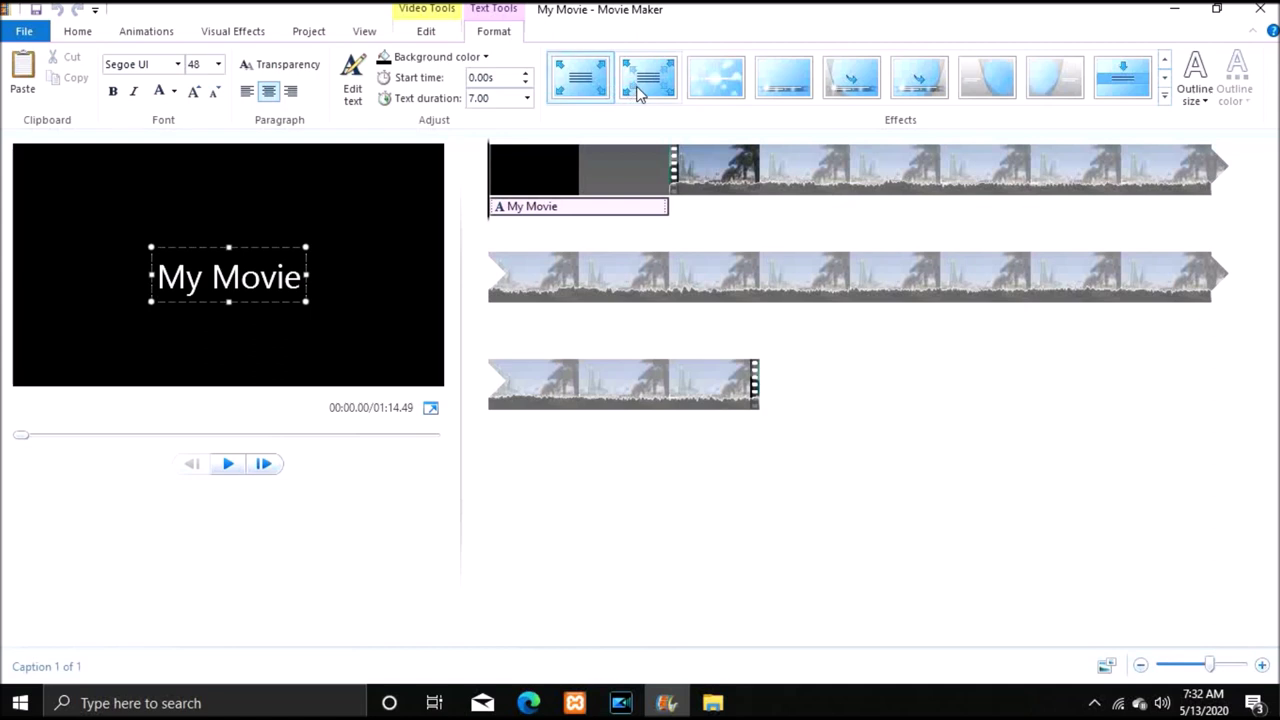
{"action": "left_click", "coordinate": [640, 88]}
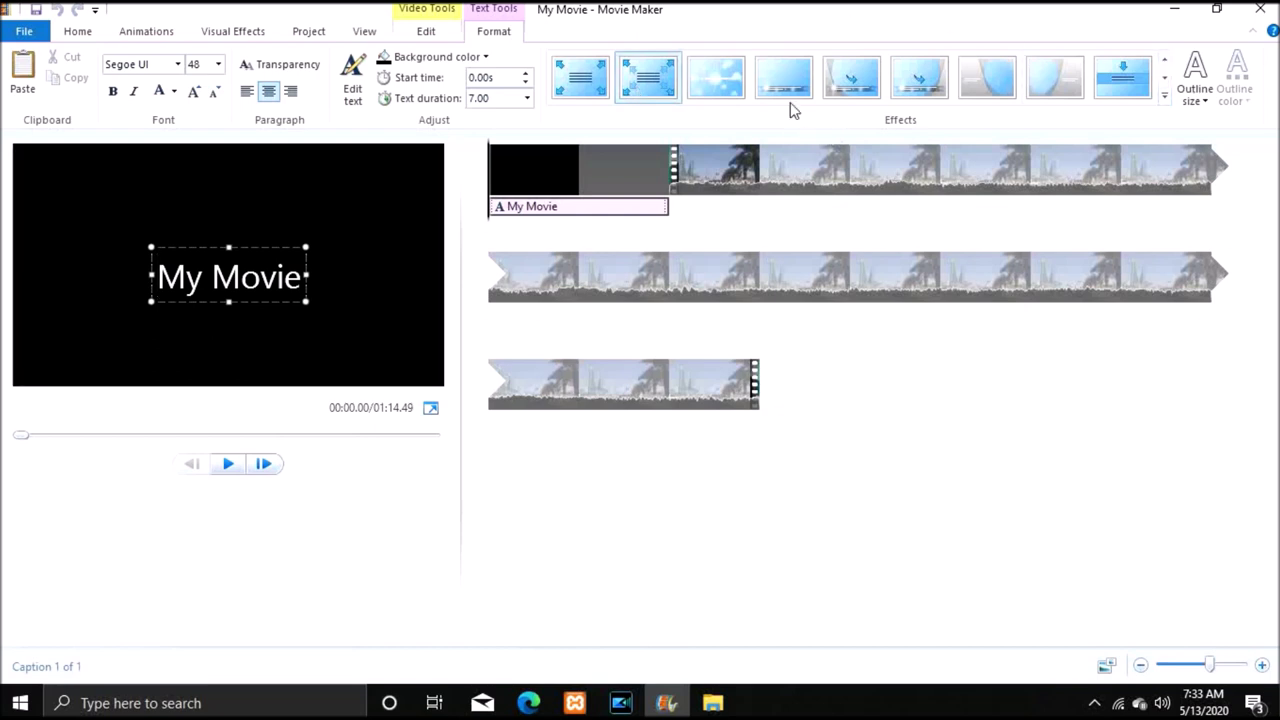
{"action": "left_click", "coordinate": [845, 90]}
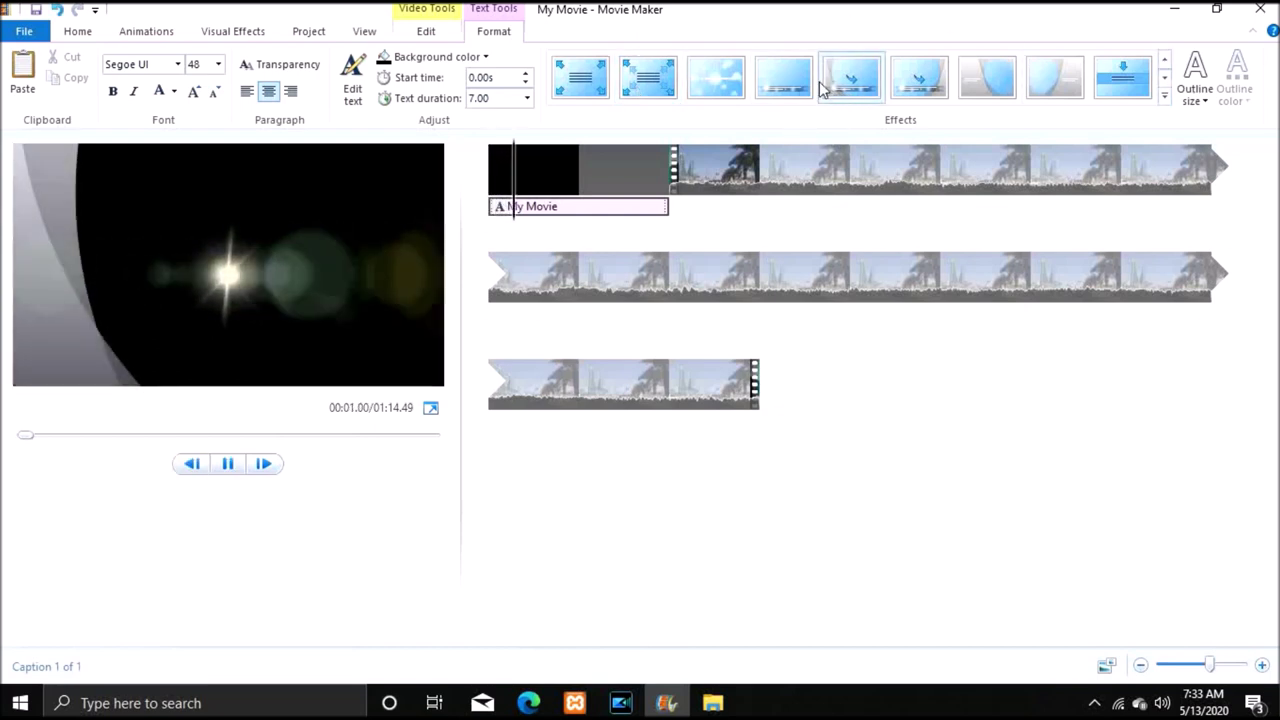
{"action": "left_click", "coordinate": [575, 92]}
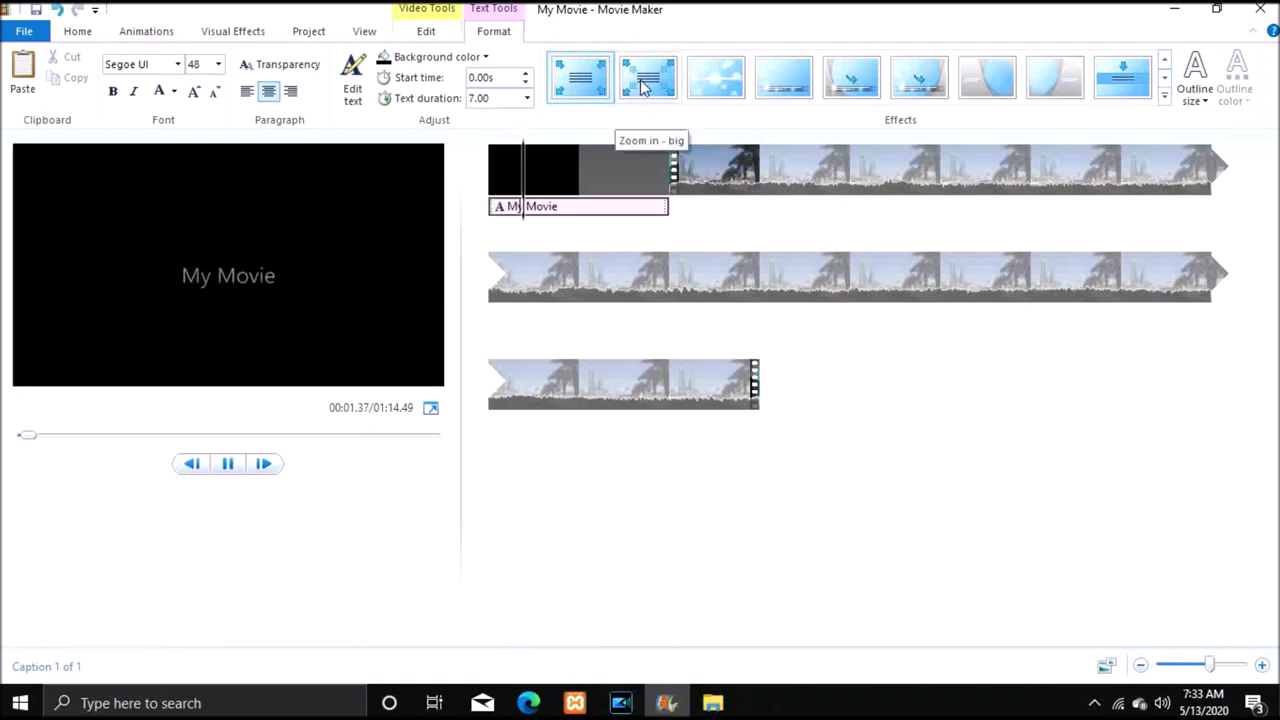
{"action": "left_click", "coordinate": [643, 87]}
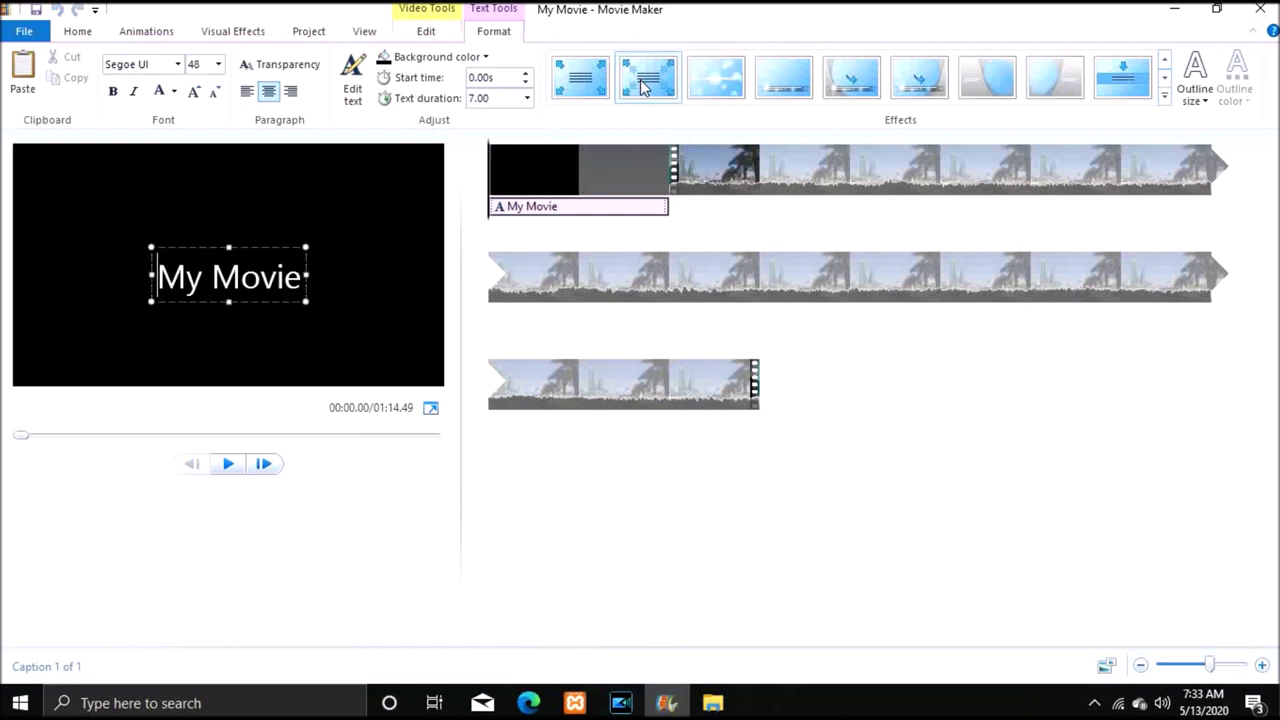
{"action": "left_click", "coordinate": [716, 83]}
{"action": "left_click", "coordinate": [787, 85]}
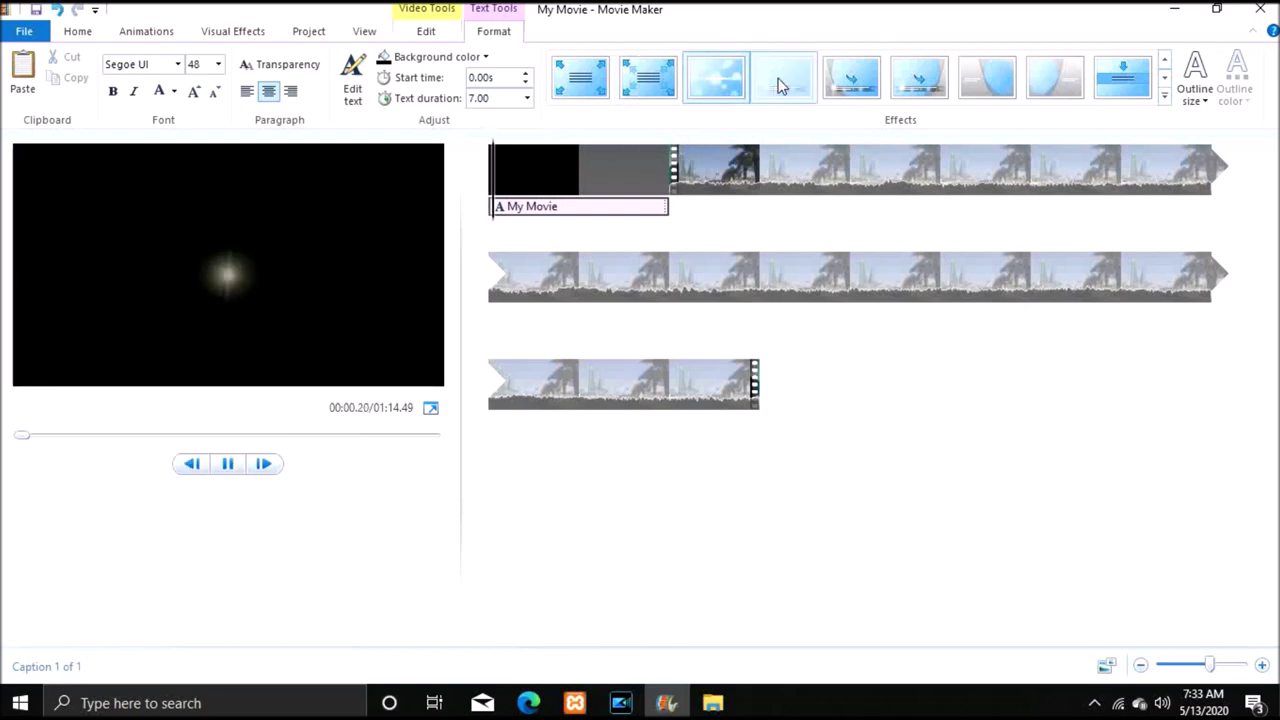
{"action": "left_click", "coordinate": [851, 86]}
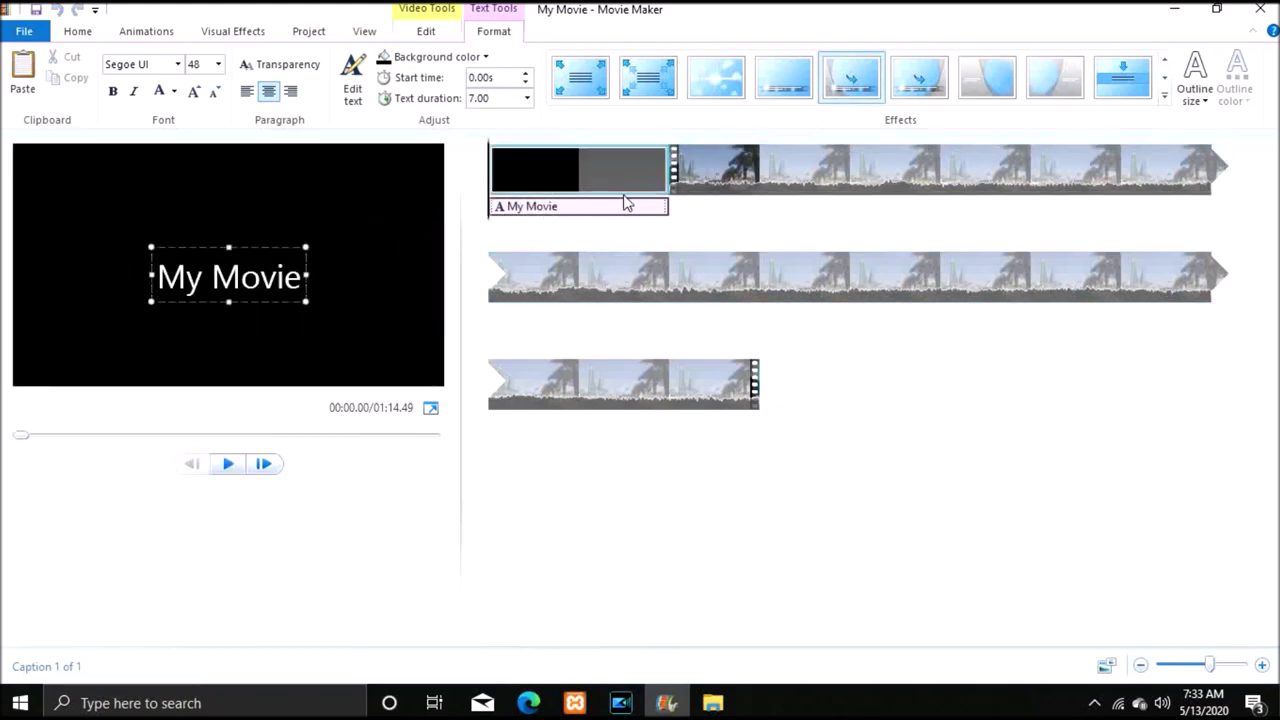
Replace the title clip's default text with "Road".
{"action": "left_click", "coordinate": [560, 218]}
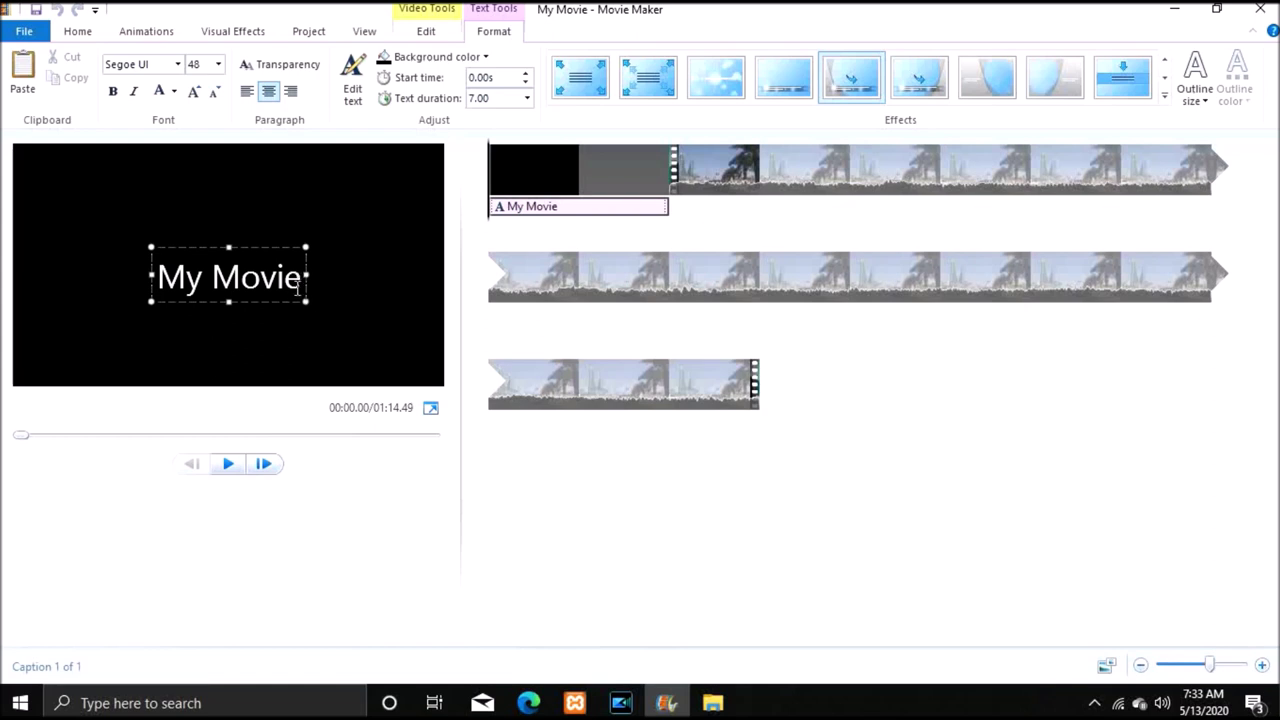
{"action": "key", "text": "BackSpace"}
{"action": "key", "text": "BackSpace"}
{"action": "key", "text": "BackSpace"}
{"action": "key", "text": "BackSpace"}
{"action": "key", "text": "BackSpace"}
{"action": "key", "text": "BackSpace"}
{"action": "key", "text": "BackSpace"}
{"action": "key", "text": "BackSpace"}
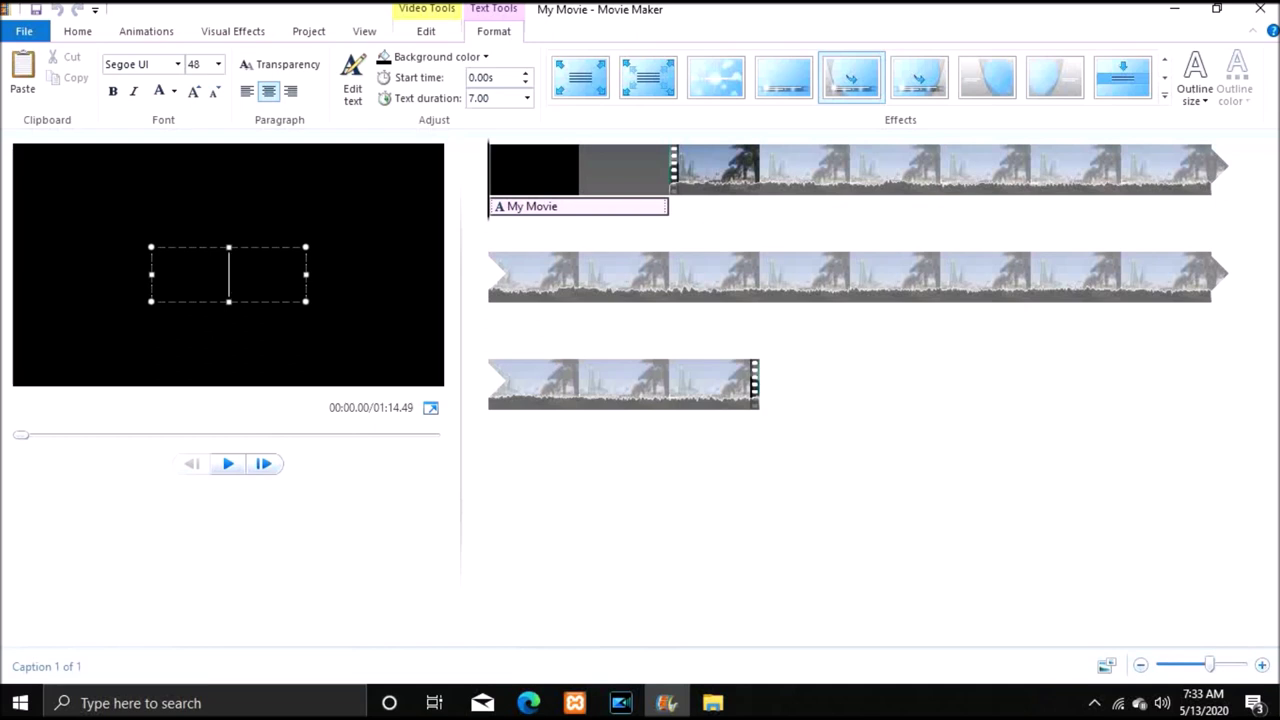
{"action": "type", "text": "Road"}
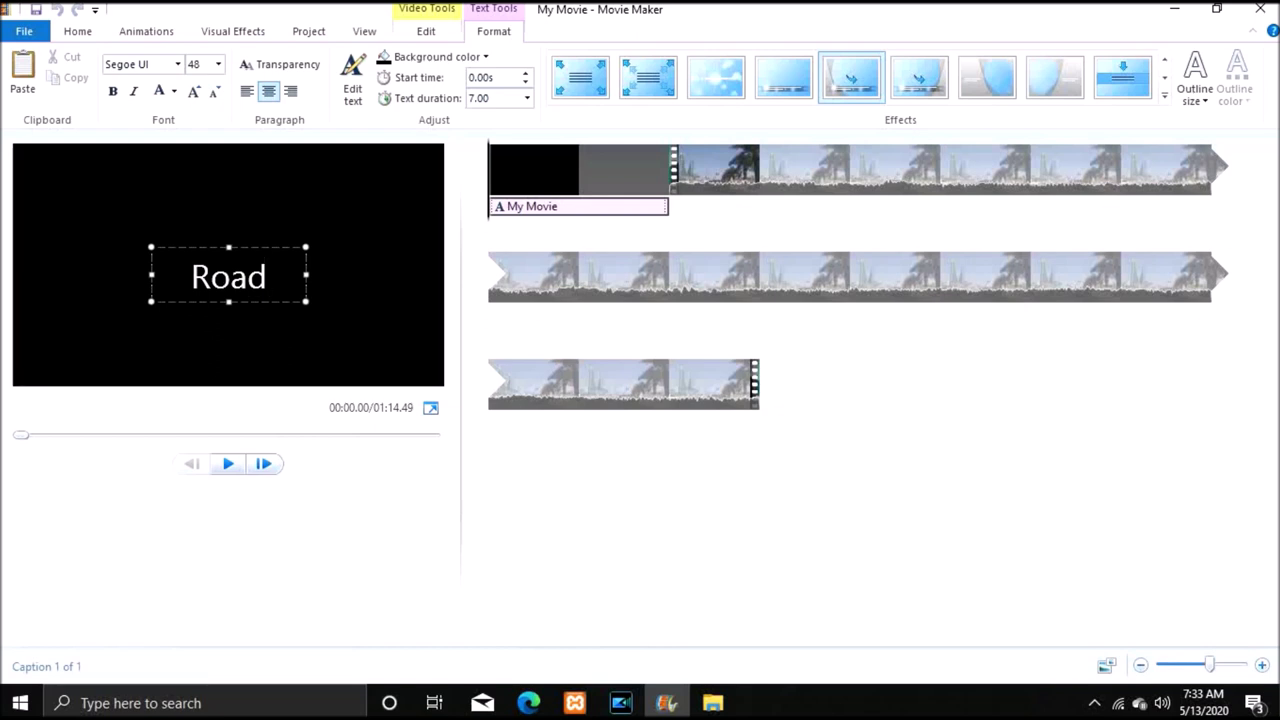
Format the title text "Road" as bold and italic.
{"action": "left_click_drag", "start_coordinate": [271, 280], "coordinate": [169, 287]}
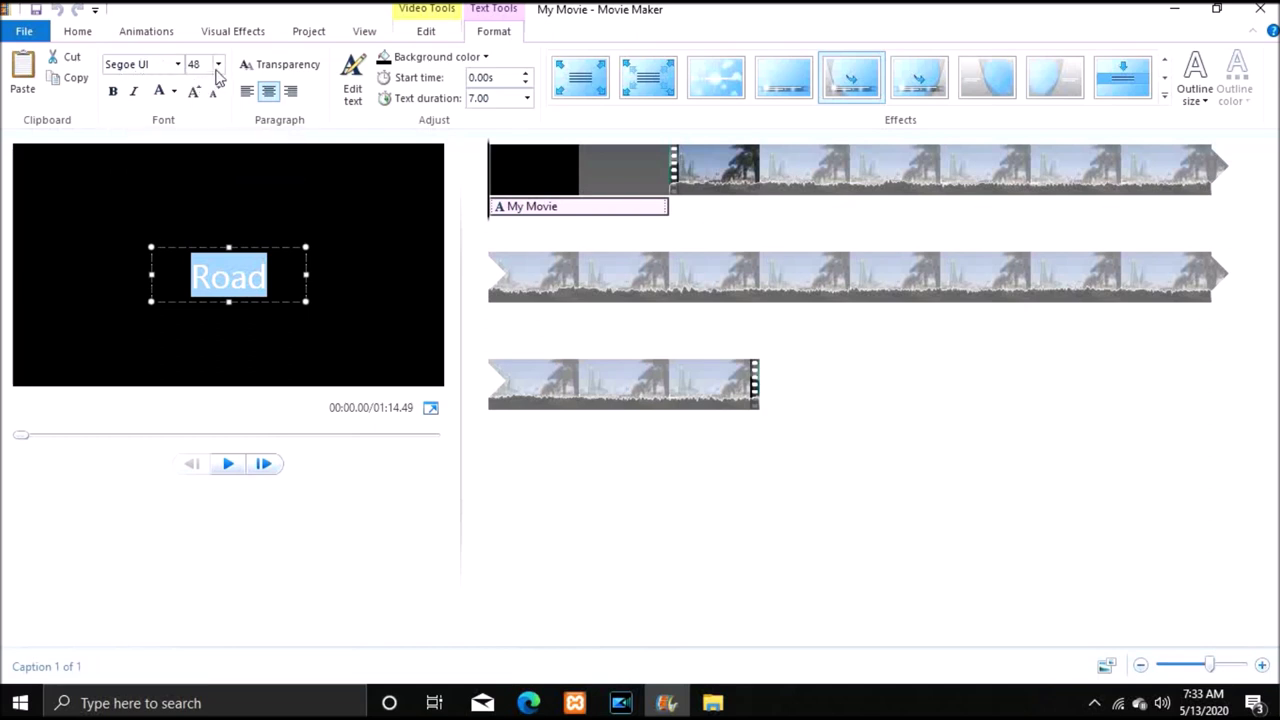
{"action": "left_click", "coordinate": [114, 92]}
{"action": "left_click", "coordinate": [134, 92]}
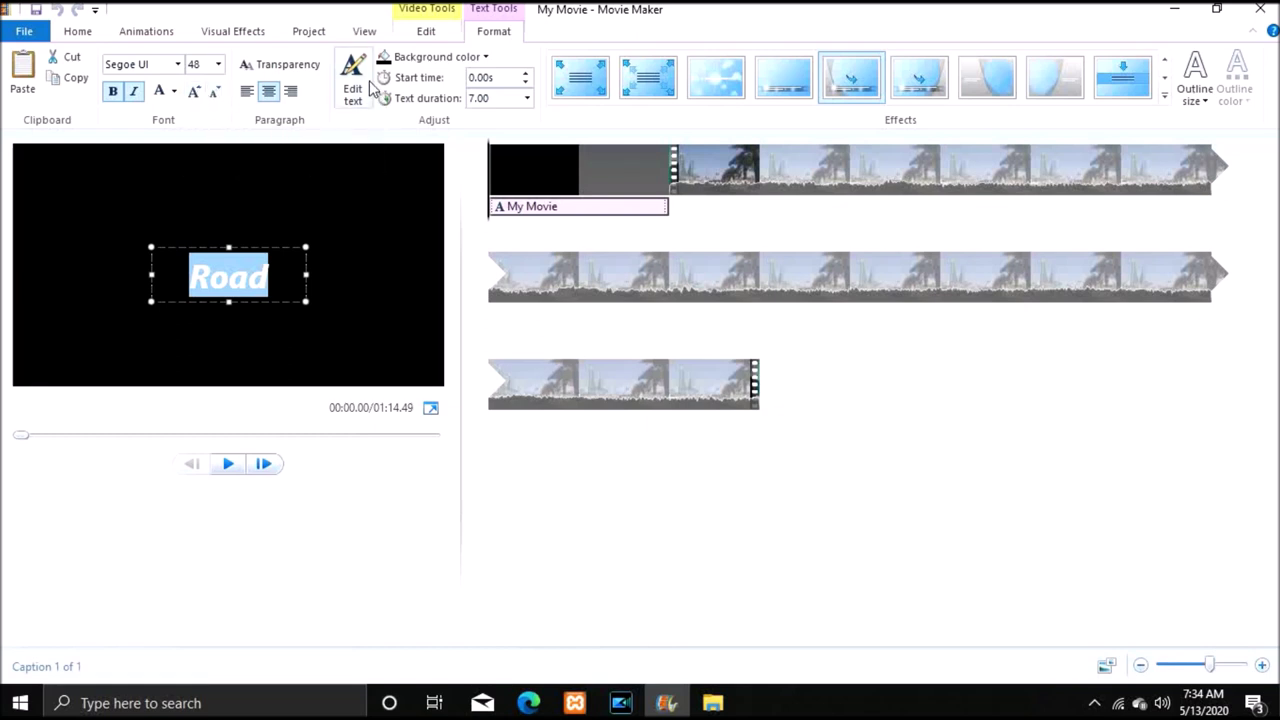
Try a red background for the title clip and set it back to black.
{"action": "left_click", "coordinate": [425, 57]}
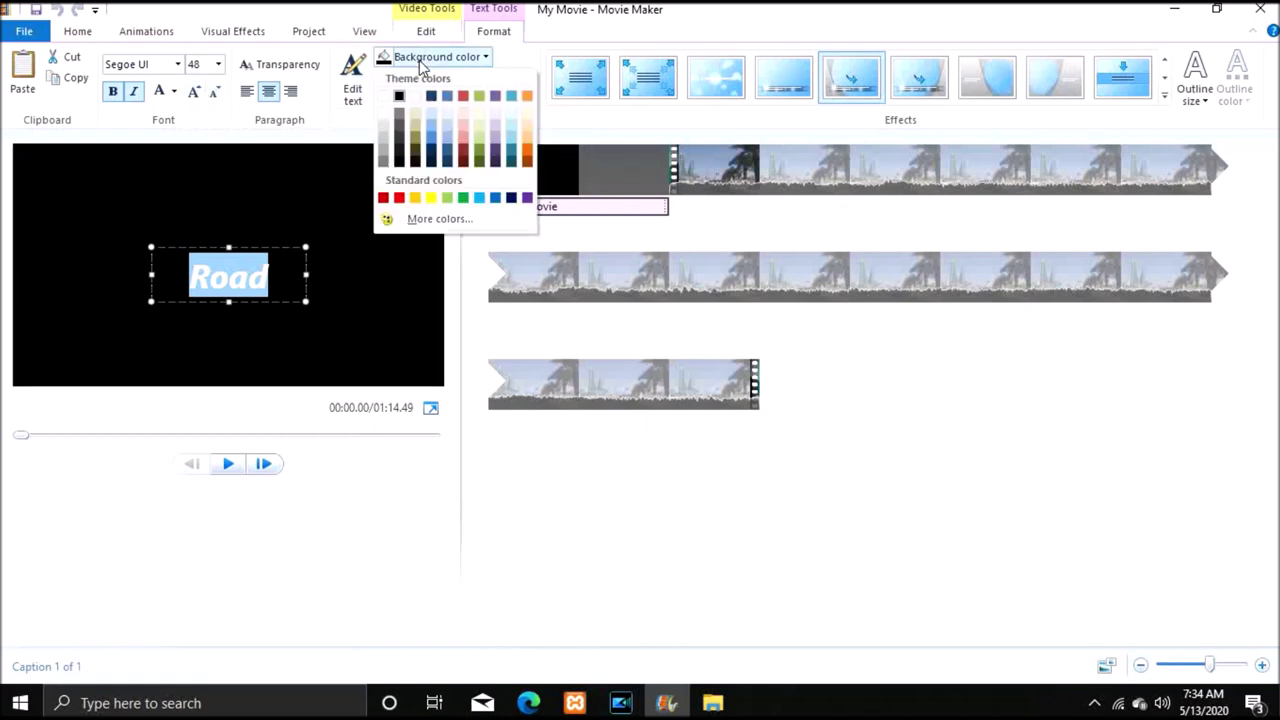
{"action": "left_click", "coordinate": [399, 198]}
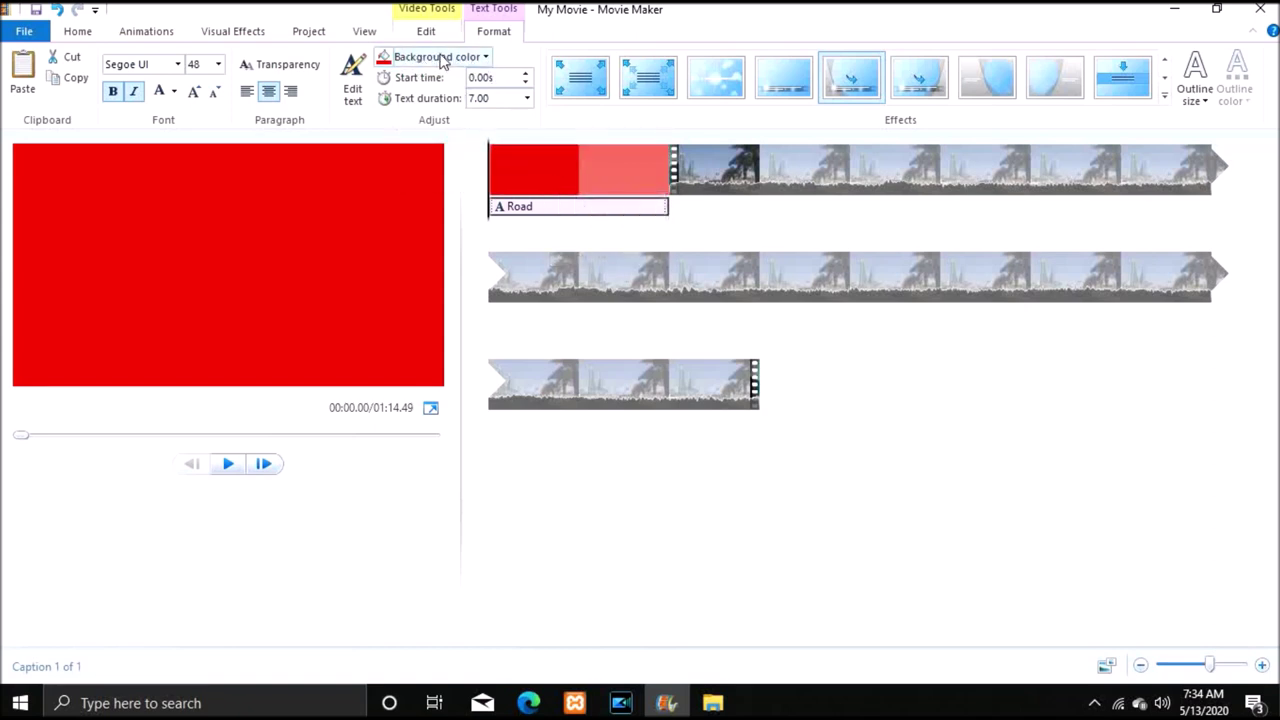
{"action": "left_click", "coordinate": [486, 58]}
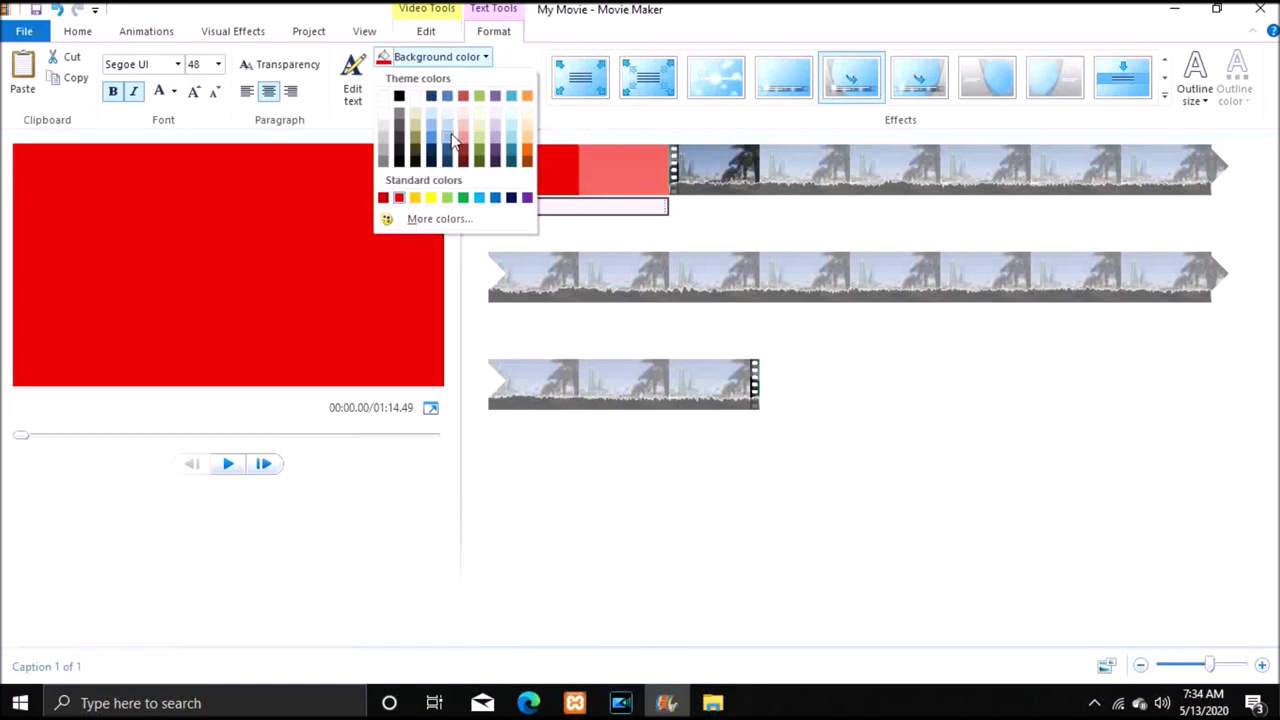
{"action": "left_click", "coordinate": [399, 97]}
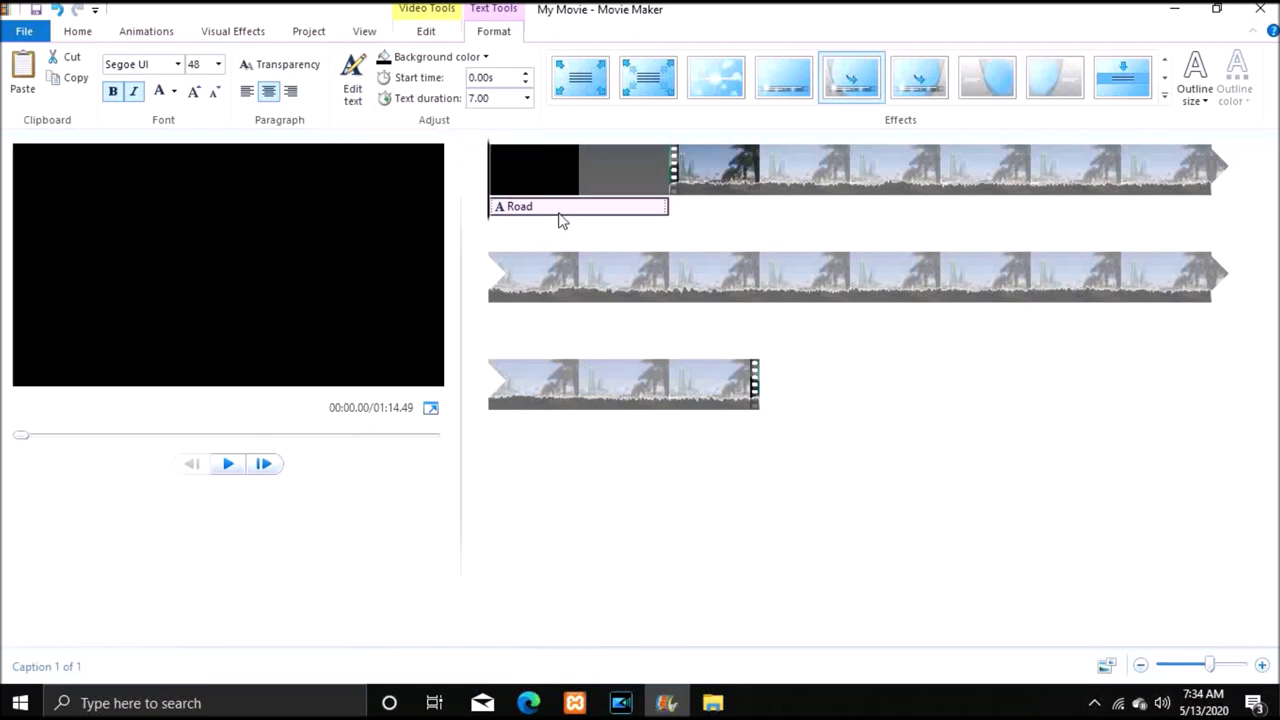
Play the title clip to preview its text effect and pause the playback before the video begins.
{"action": "left_click", "coordinate": [239, 468]}
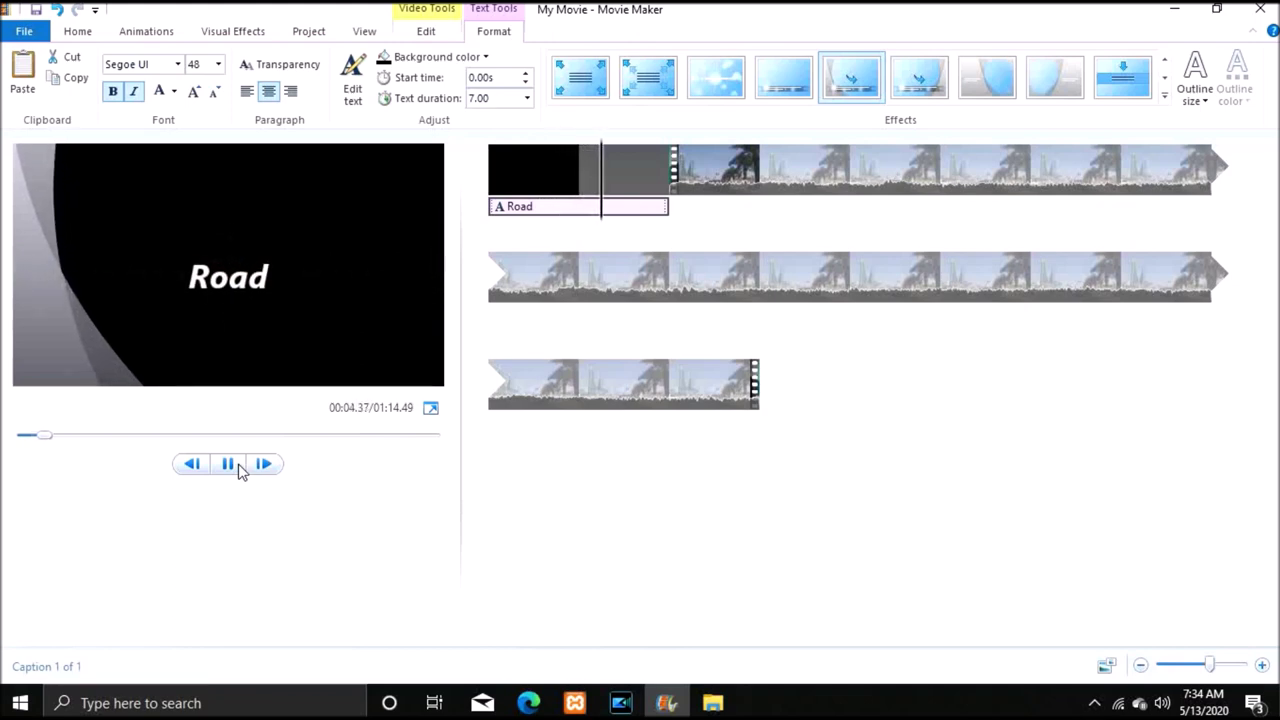
{"action": "left_click", "coordinate": [239, 468]}
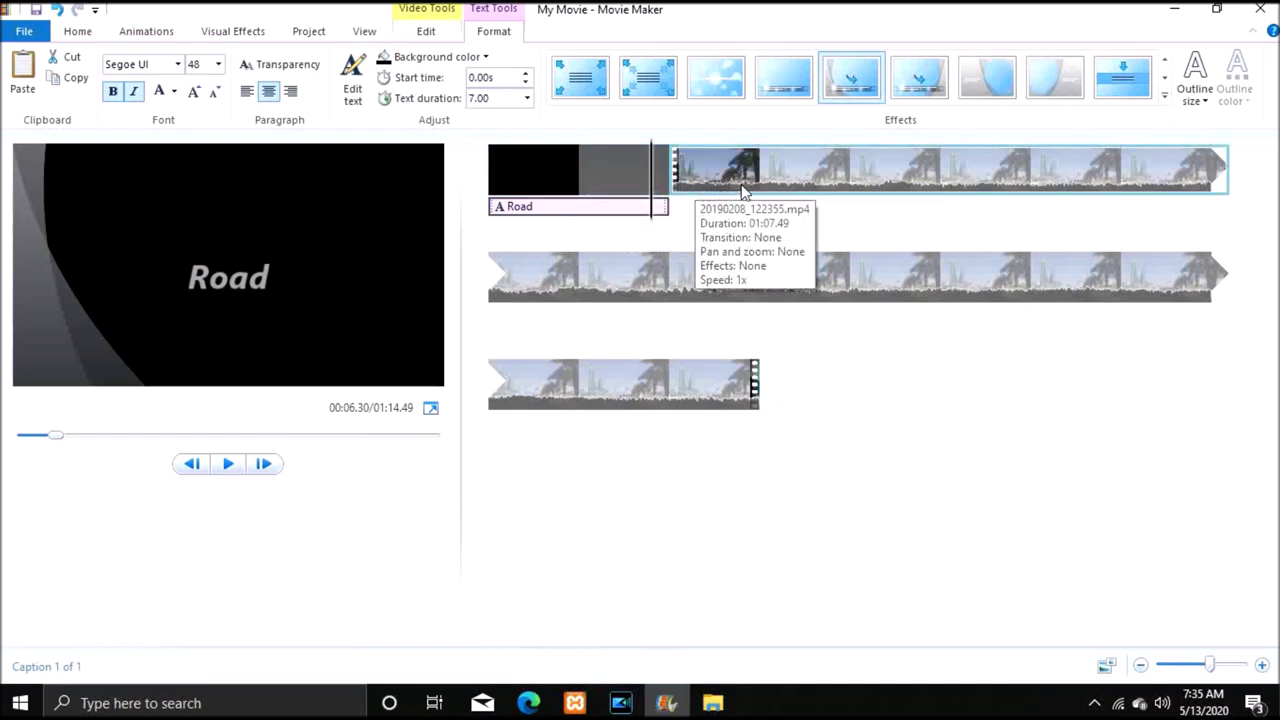
{"action": "left_click", "coordinate": [718, 706]}
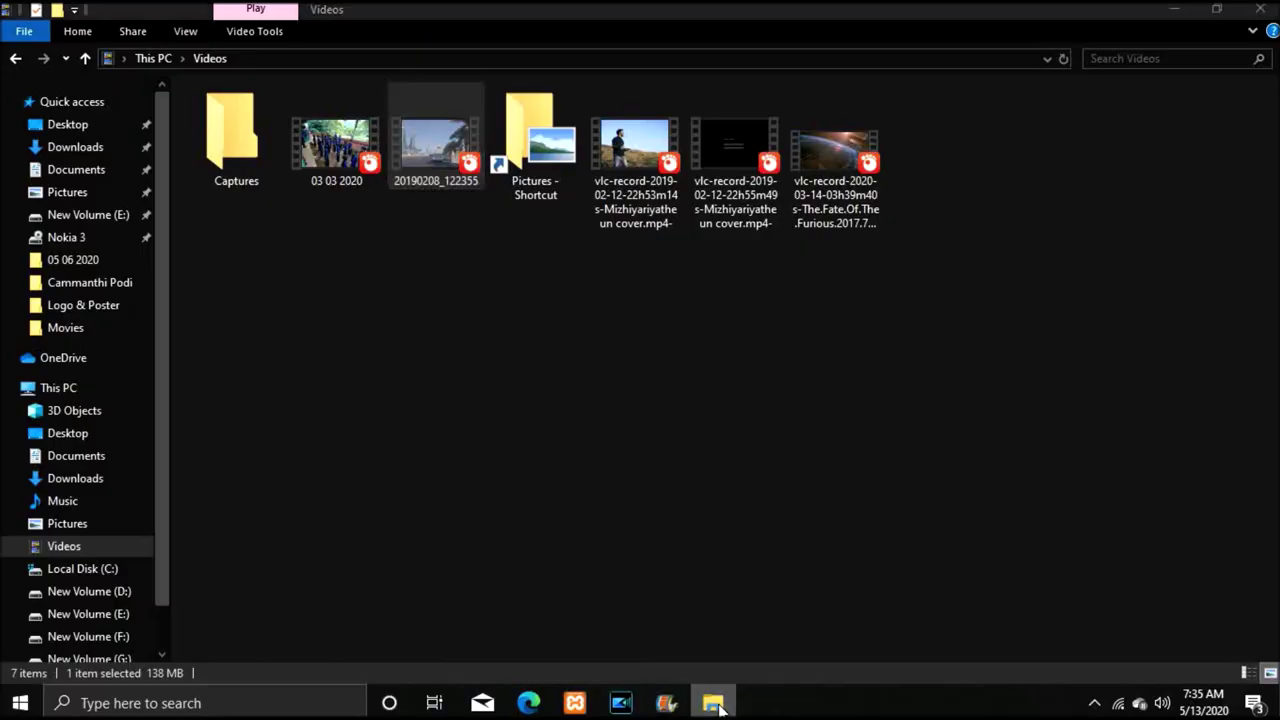
{"action": "left_click", "coordinate": [718, 706]}
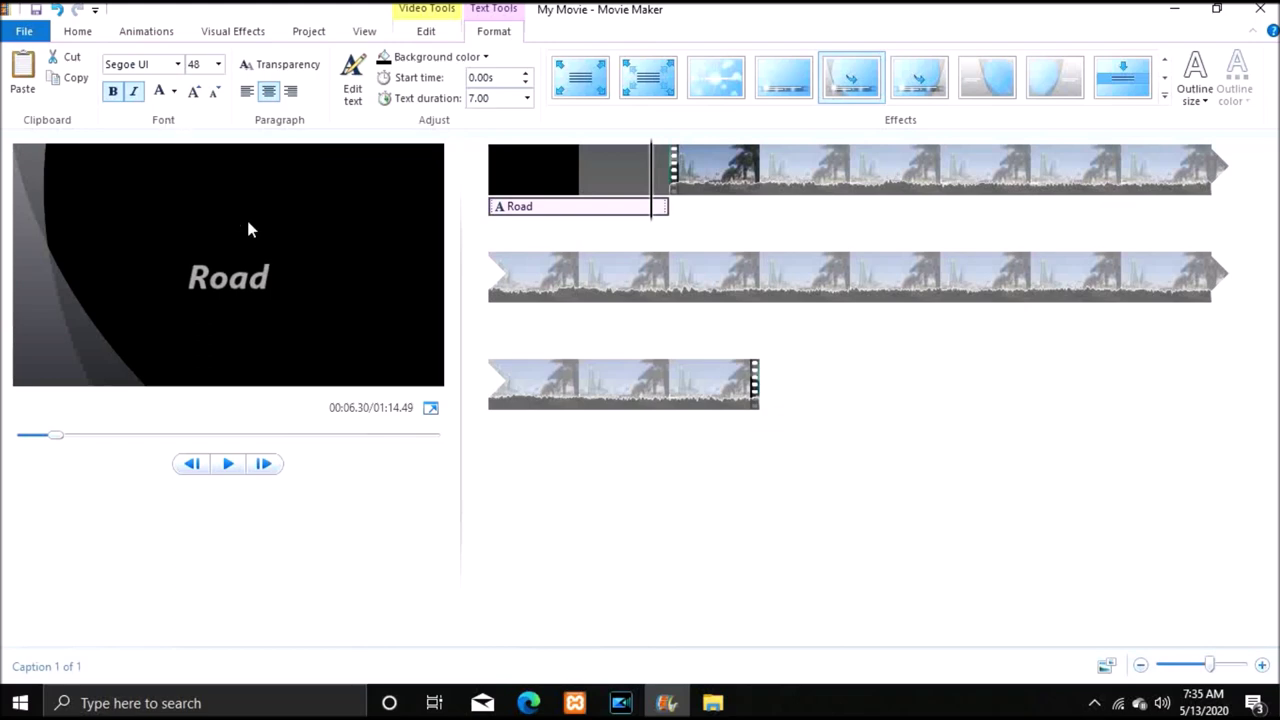
Set the project's audio to emphasize music.
{"action": "left_click", "coordinate": [309, 35]}
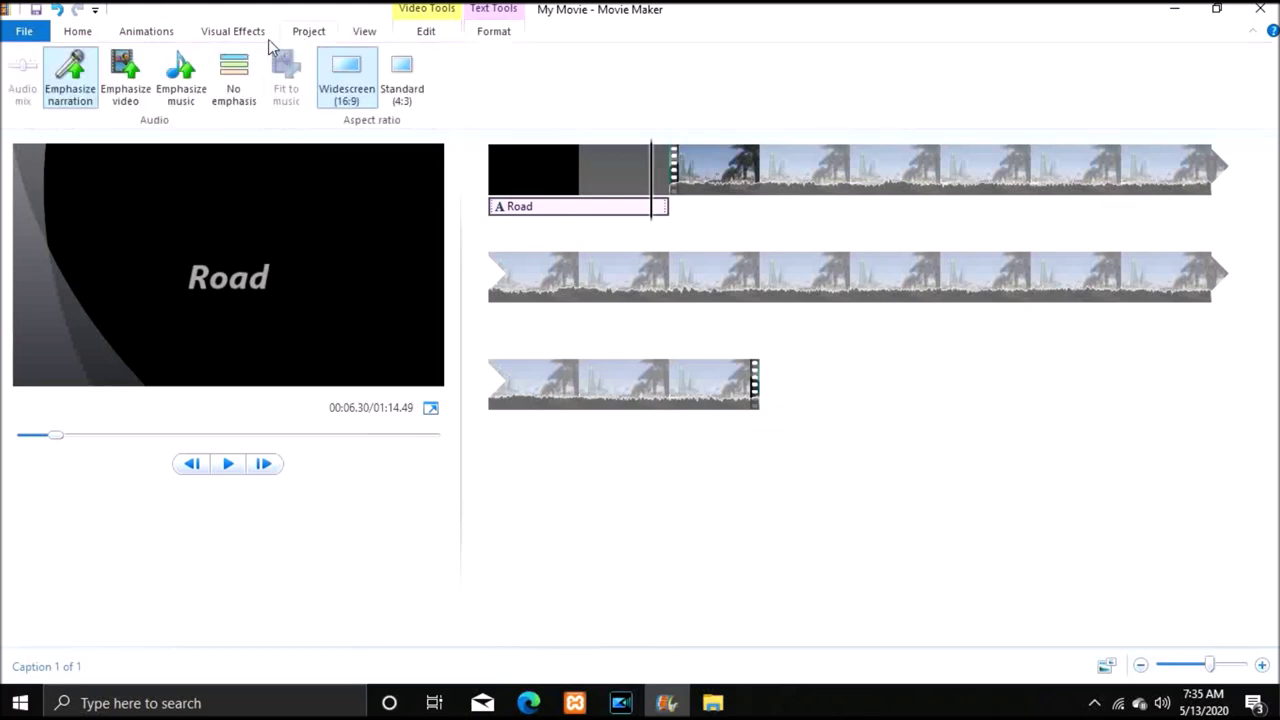
{"action": "left_click", "coordinate": [197, 88]}
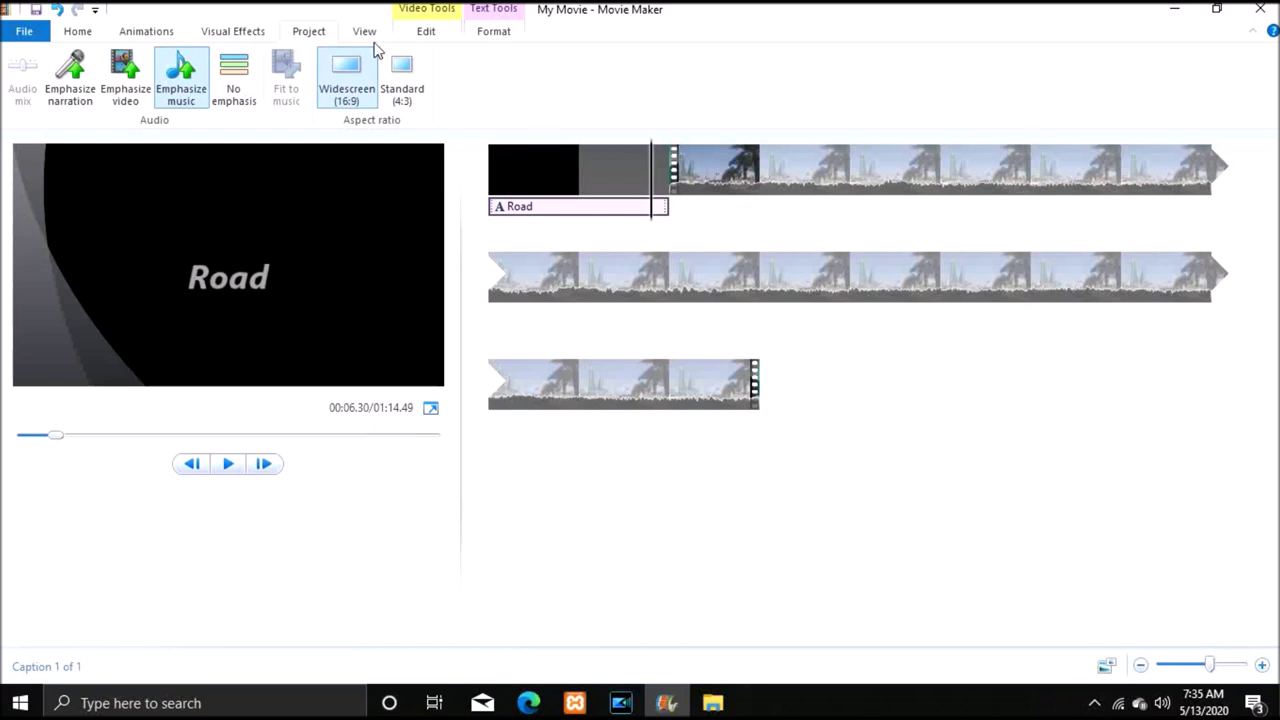
Add the music file intro from the PC's Music folder to the project.
{"action": "left_click", "coordinate": [249, 34]}
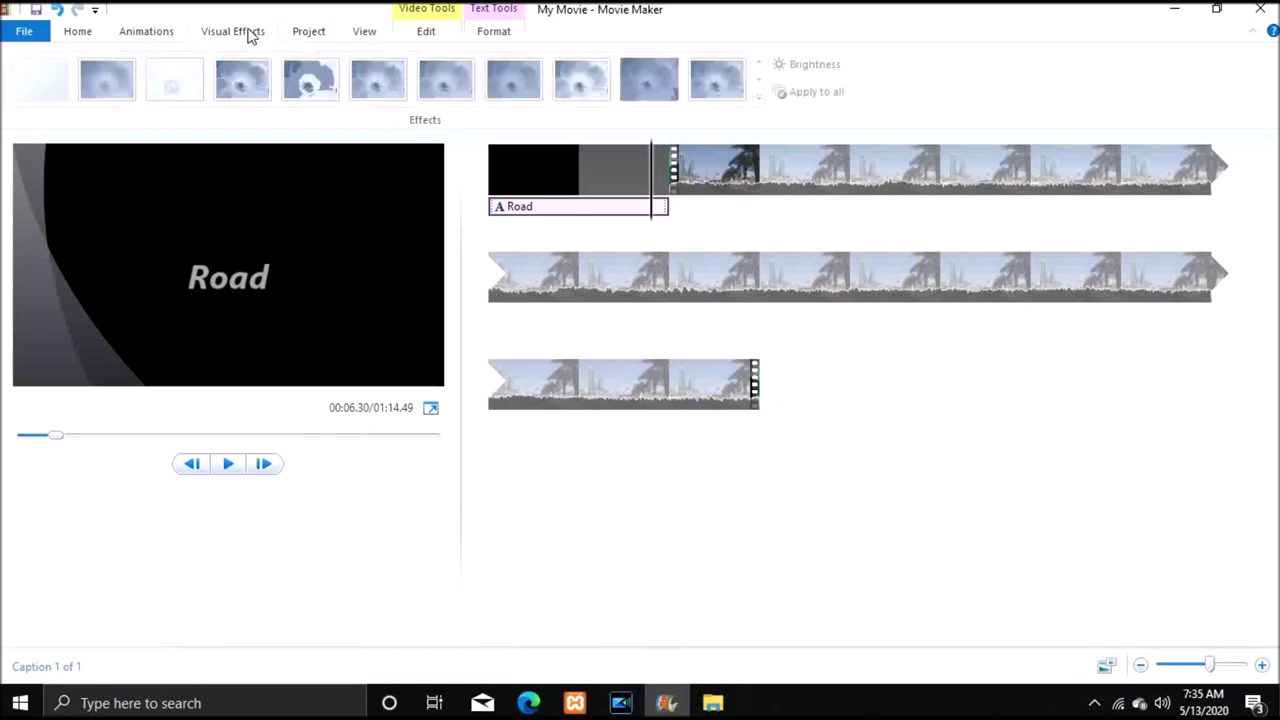
{"action": "left_click", "coordinate": [163, 38]}
{"action": "left_click", "coordinate": [94, 36]}
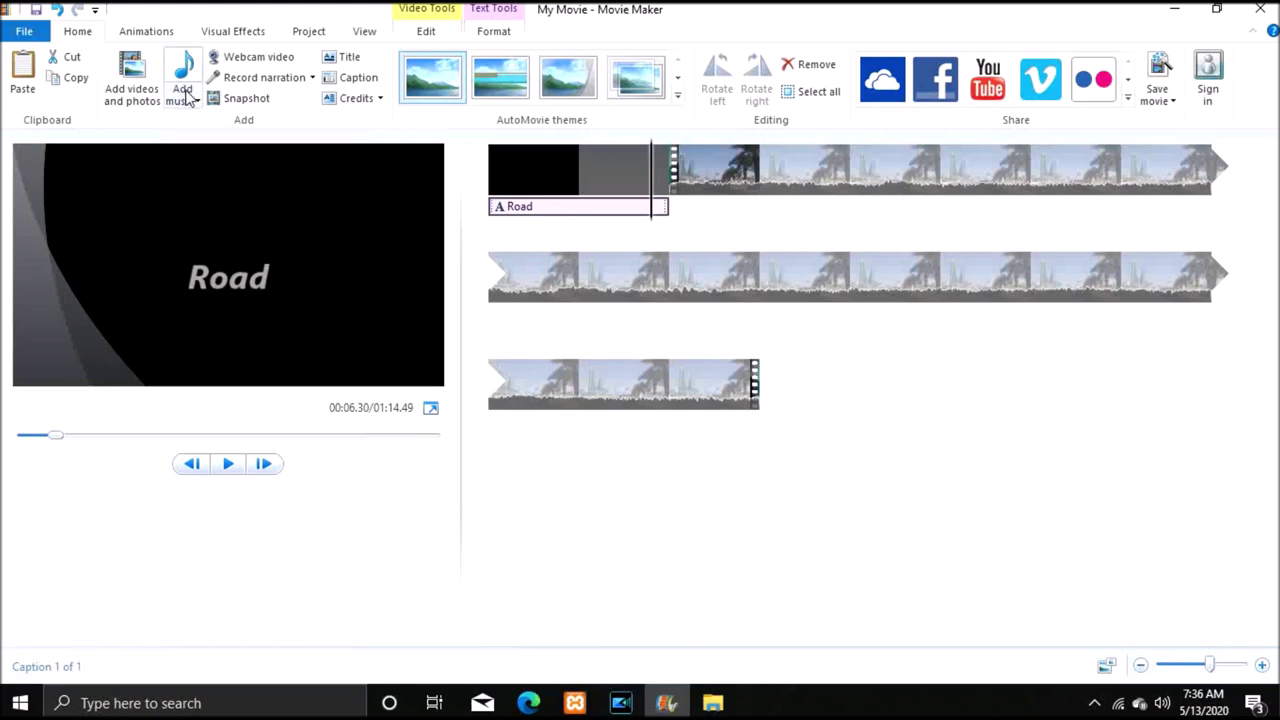
{"action": "left_click", "coordinate": [187, 95]}
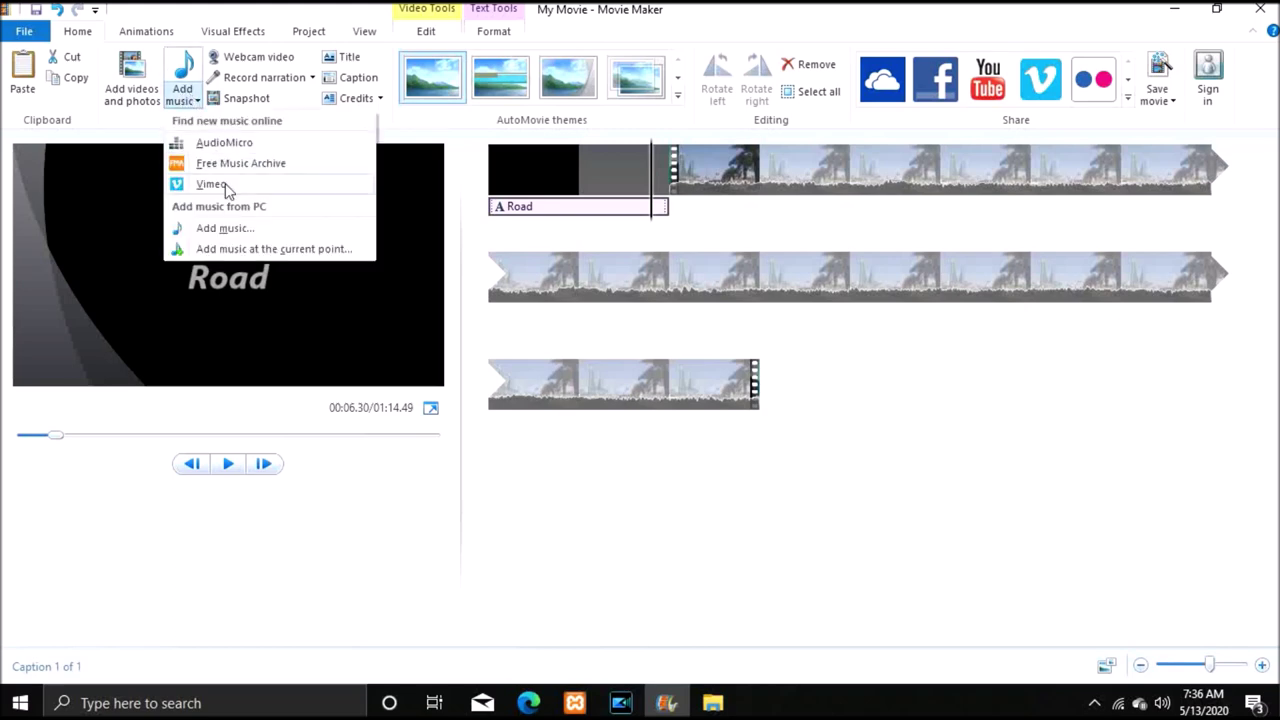
{"action": "left_click", "coordinate": [230, 229]}
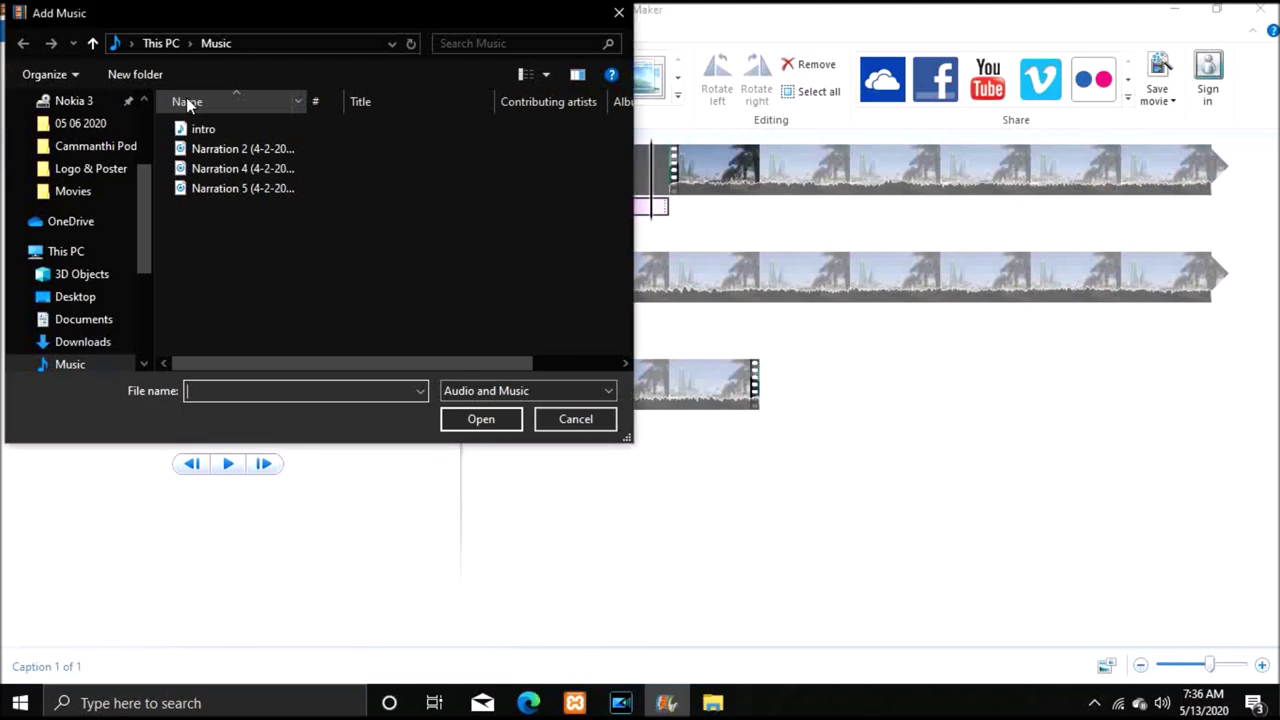
{"action": "left_click", "coordinate": [245, 136]}
{"action": "left_click", "coordinate": [474, 416]}
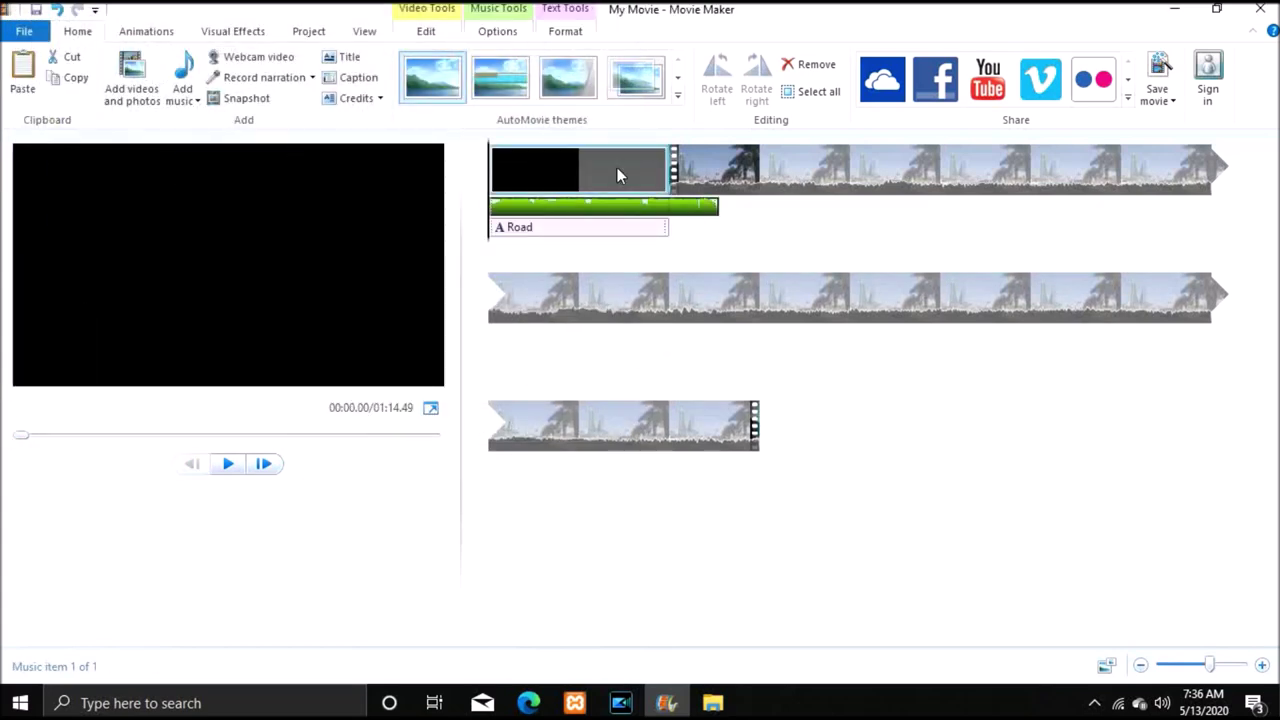
Move the music track to start with the video clip after the title, and play the movie to check it.
{"action": "left_click_drag", "start_coordinate": [627, 206], "coordinate": [495, 220]}
{"action": "left_click", "coordinate": [632, 237]}
{"action": "left_click_drag", "start_coordinate": [580, 227], "coordinate": [492, 236]}
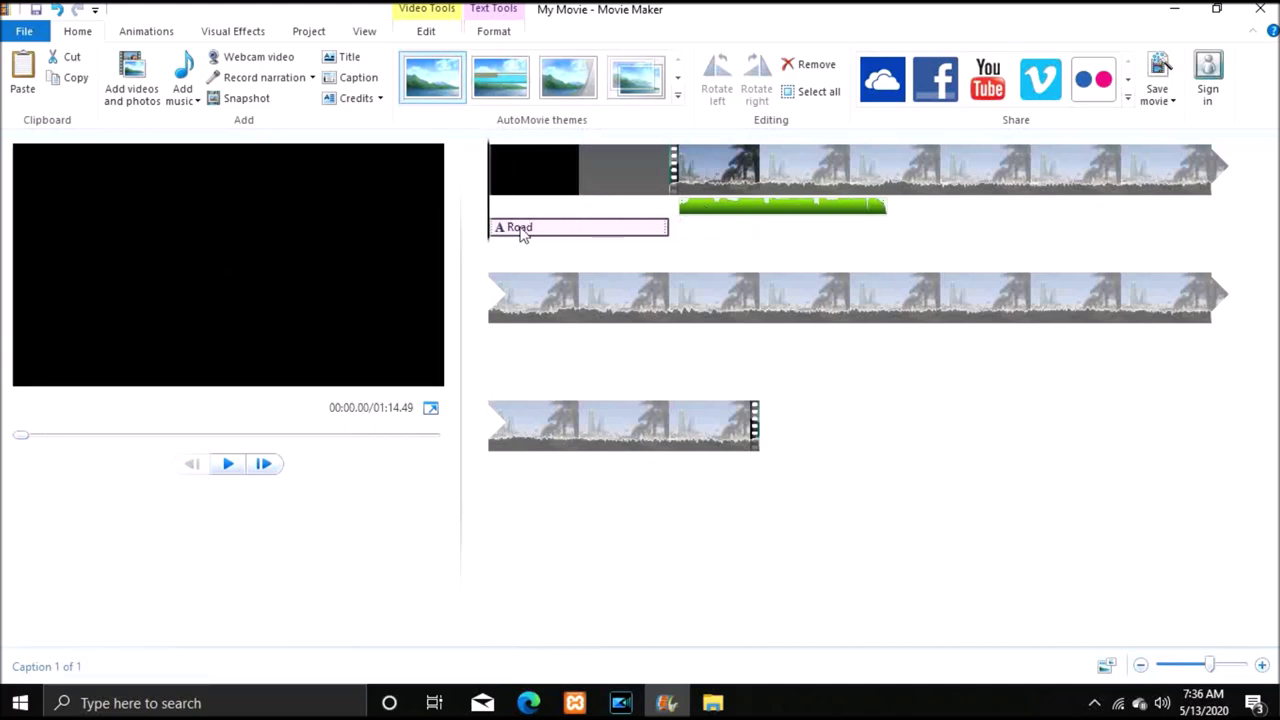
{"action": "left_click", "coordinate": [229, 464]}
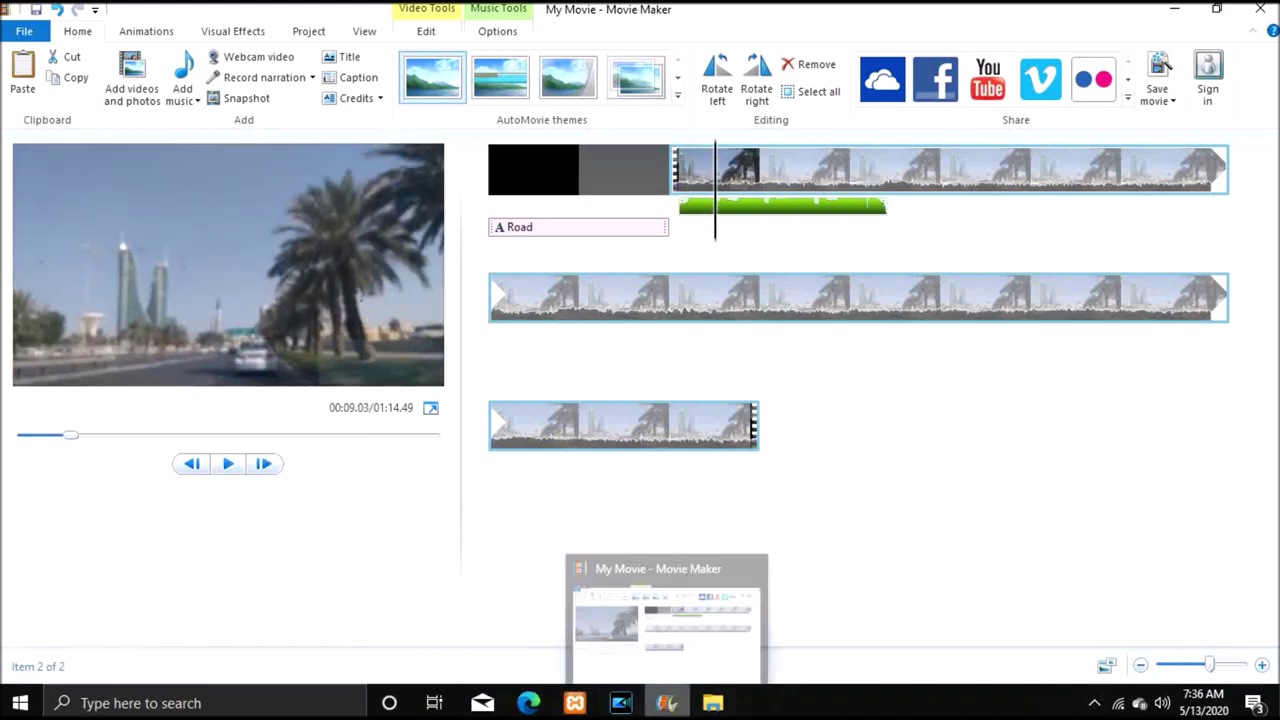
{"action": "mouse_move", "coordinate": [708, 706]}
{"action": "mouse_move", "coordinate": [730, 668]}
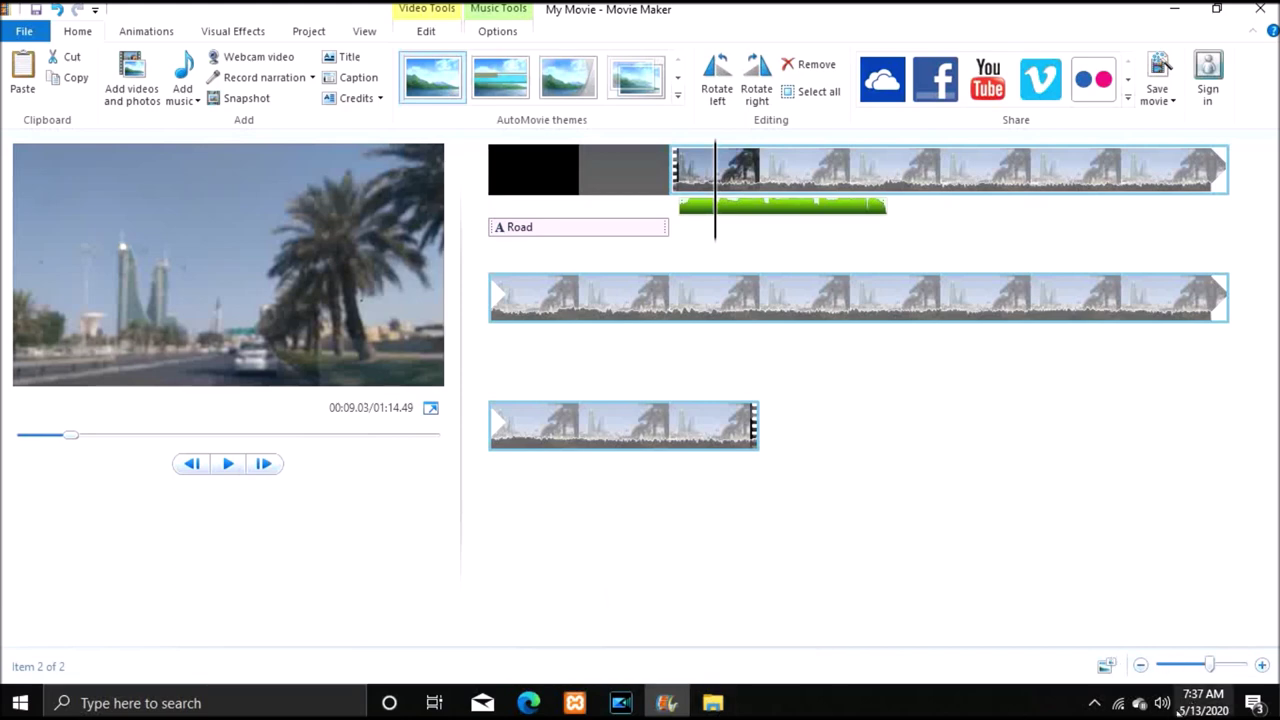
{"action": "left_click", "coordinate": [1092, 704]}
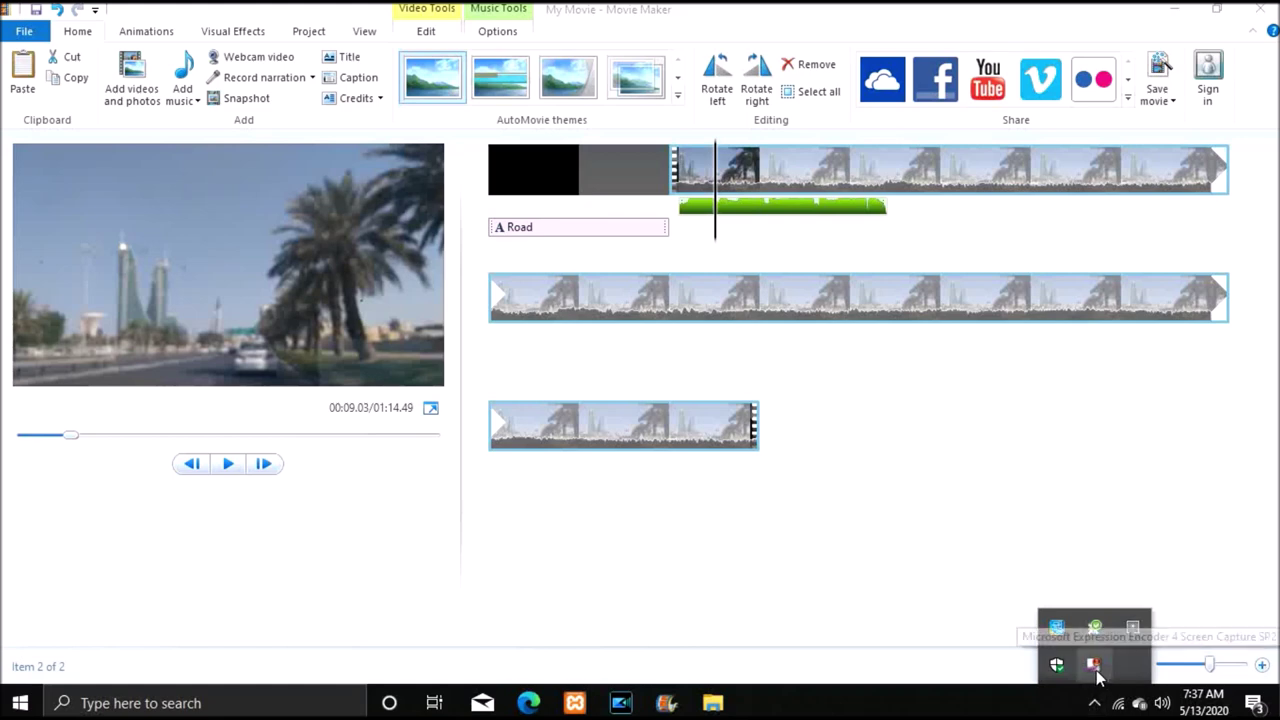
{"action": "right_click", "coordinate": [1093, 664]}
{"action": "left_click", "coordinate": [1092, 702]}
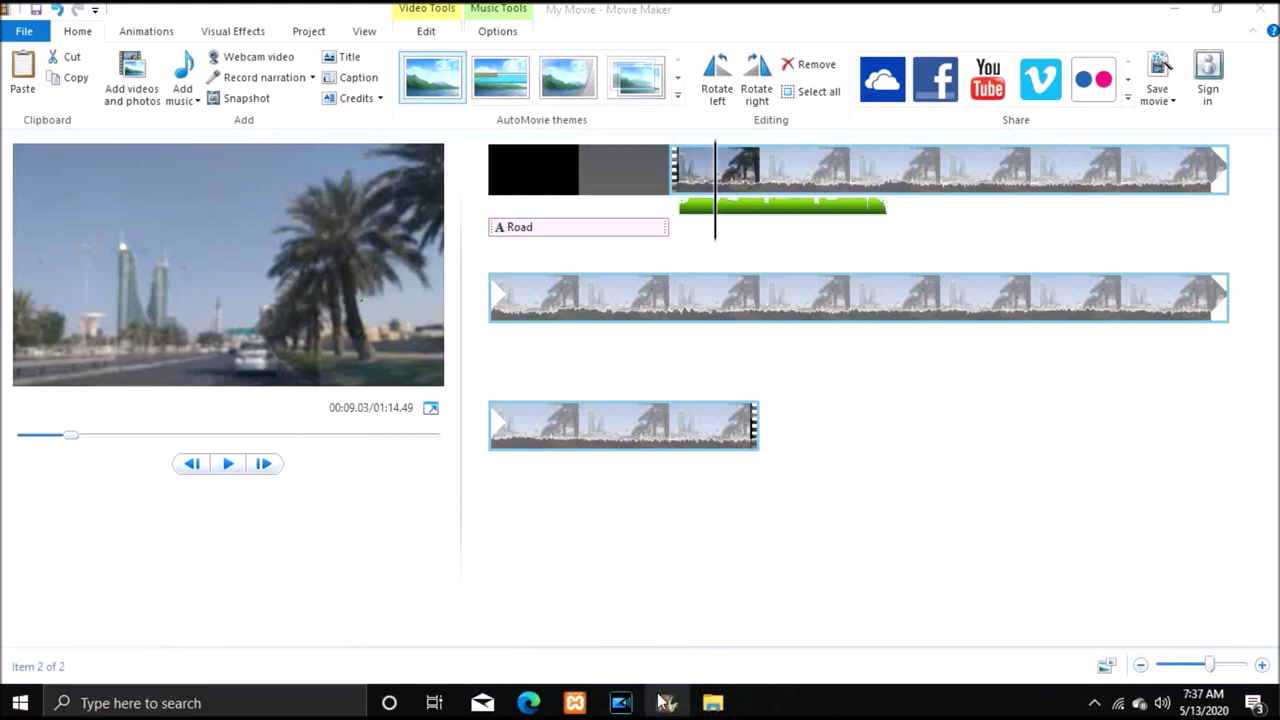
Switch to File Explorer and add intro from the Music folder to the movie again, directly after the first music track.
{"action": "mouse_move", "coordinate": [662, 703]}
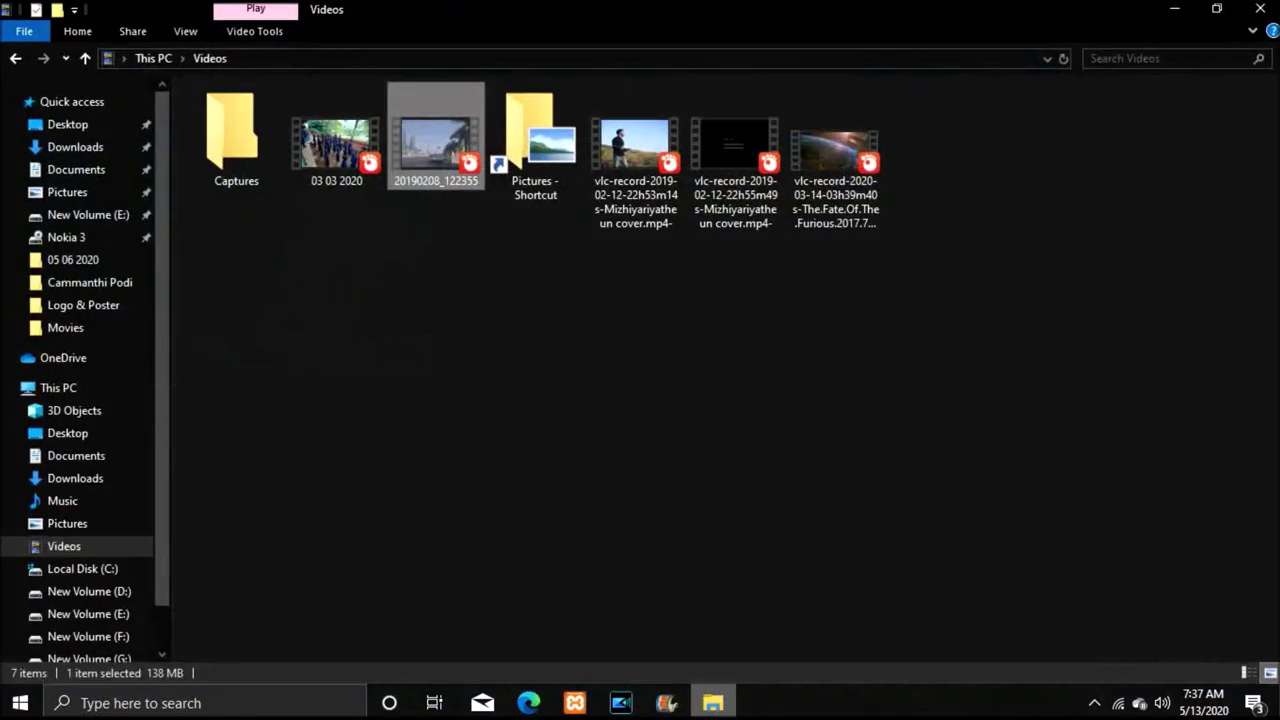
{"action": "left_click", "coordinate": [712, 703]}
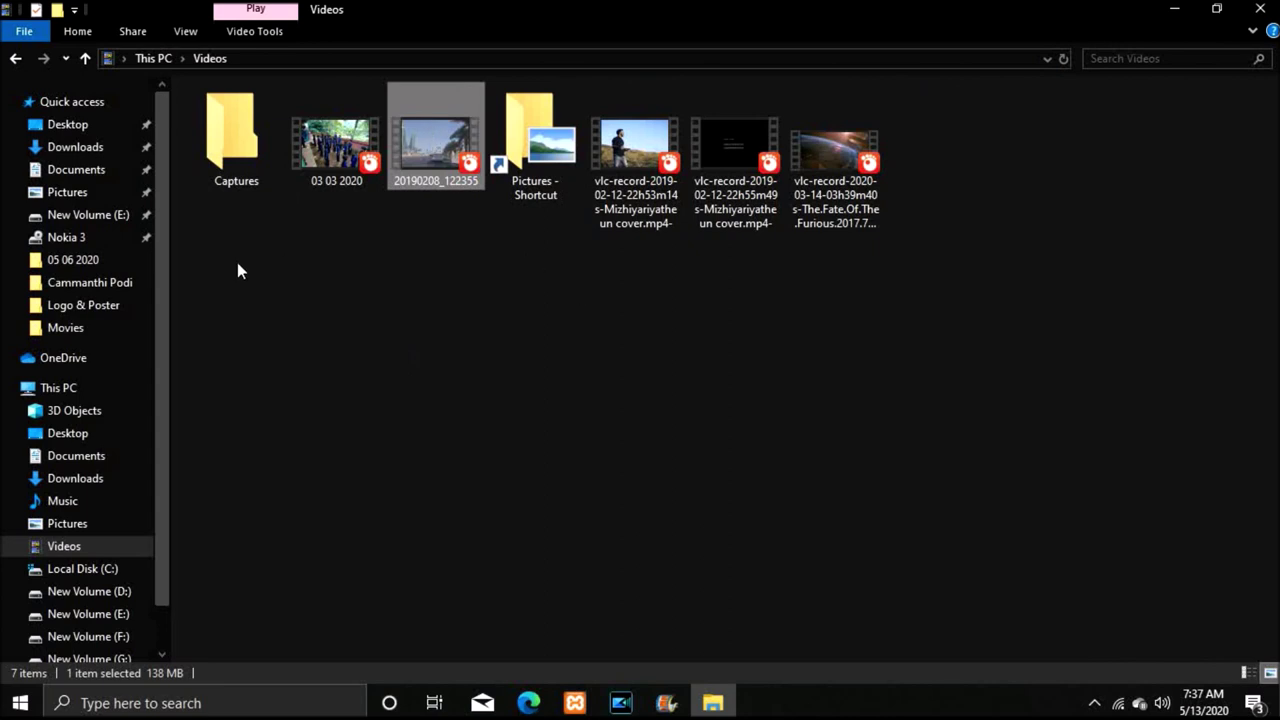
{"action": "left_click", "coordinate": [103, 501]}
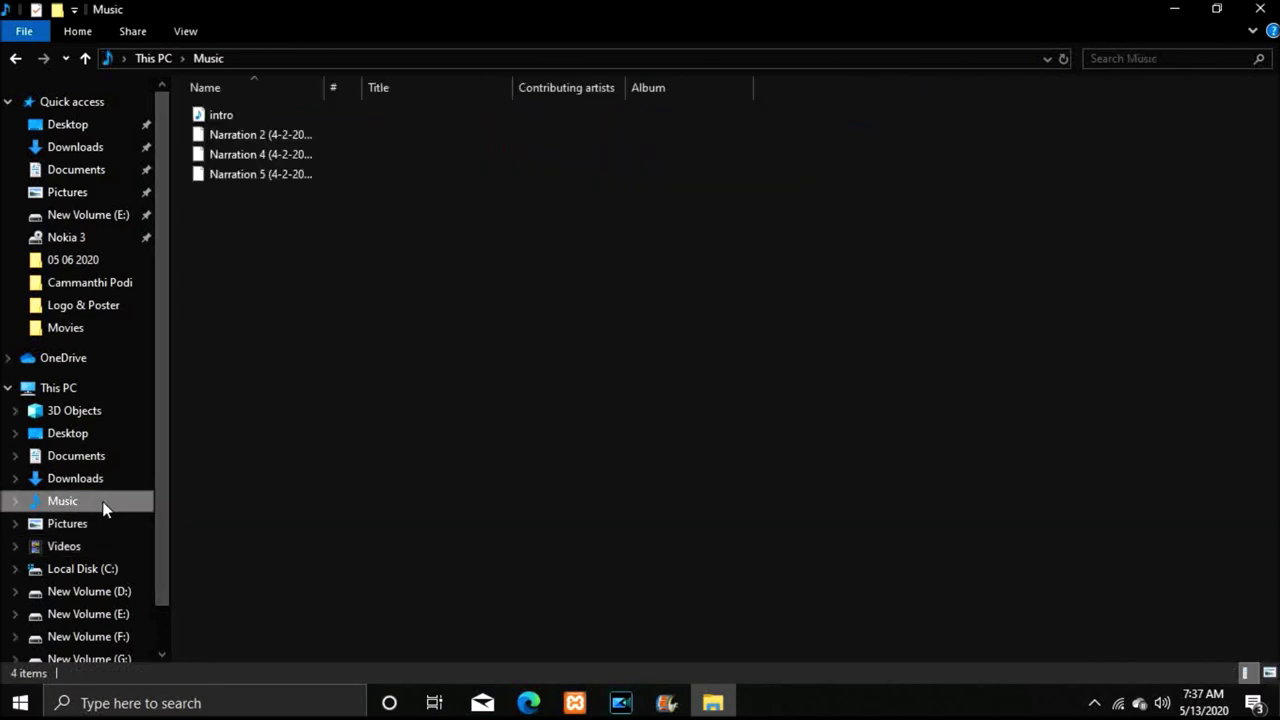
{"action": "left_click_drag", "start_coordinate": [266, 115], "coordinate": [601, 554]}
{"action": "left_click", "coordinate": [506, 462]}
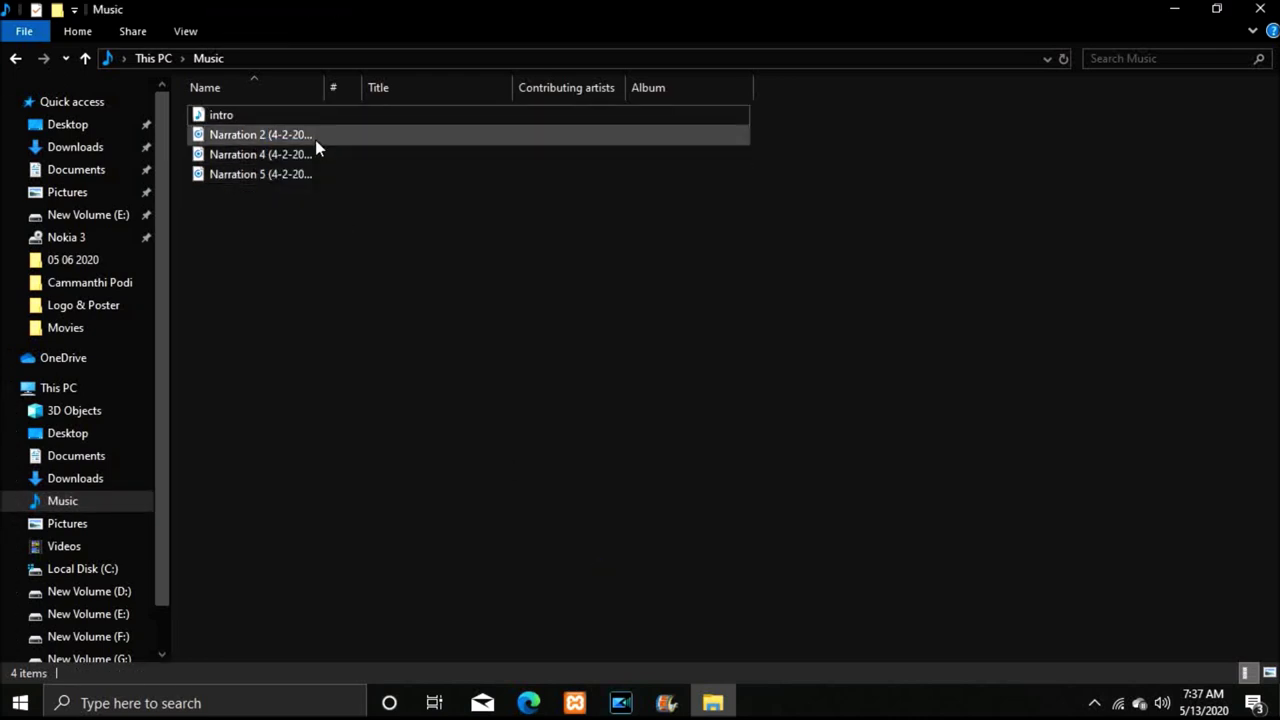
{"action": "left_click", "coordinate": [323, 112]}
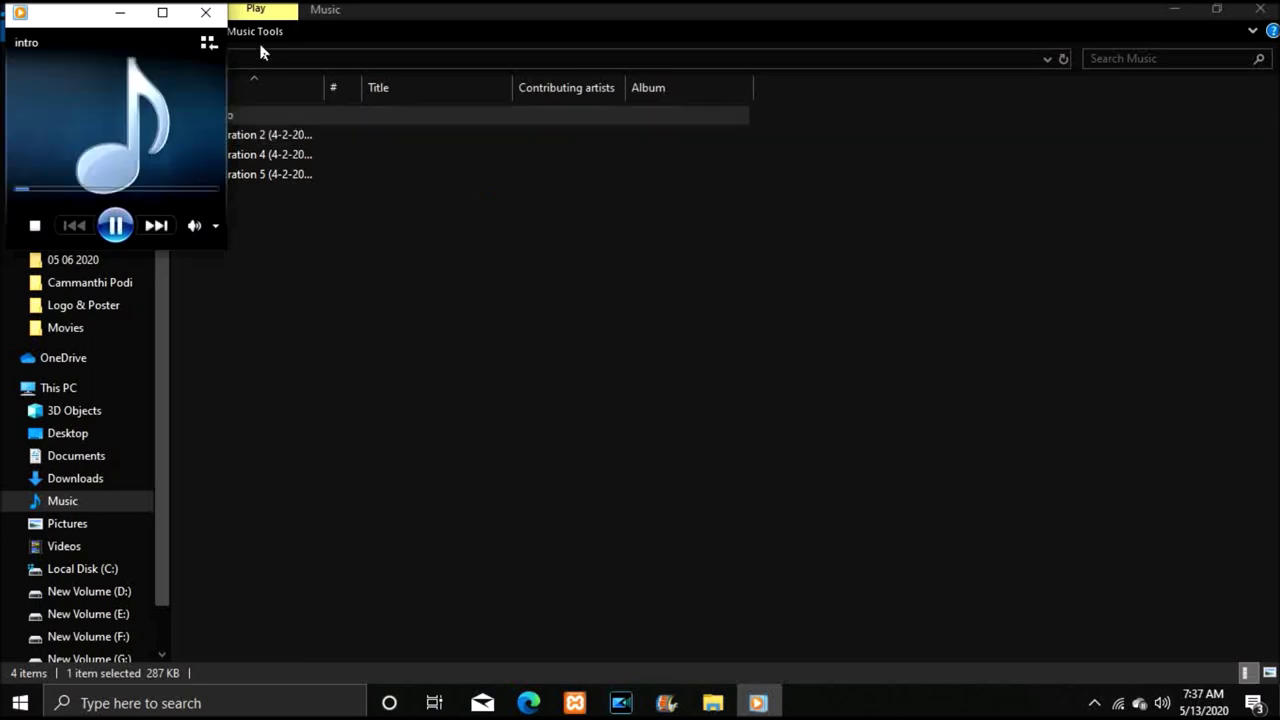
{"action": "left_click", "coordinate": [205, 12]}
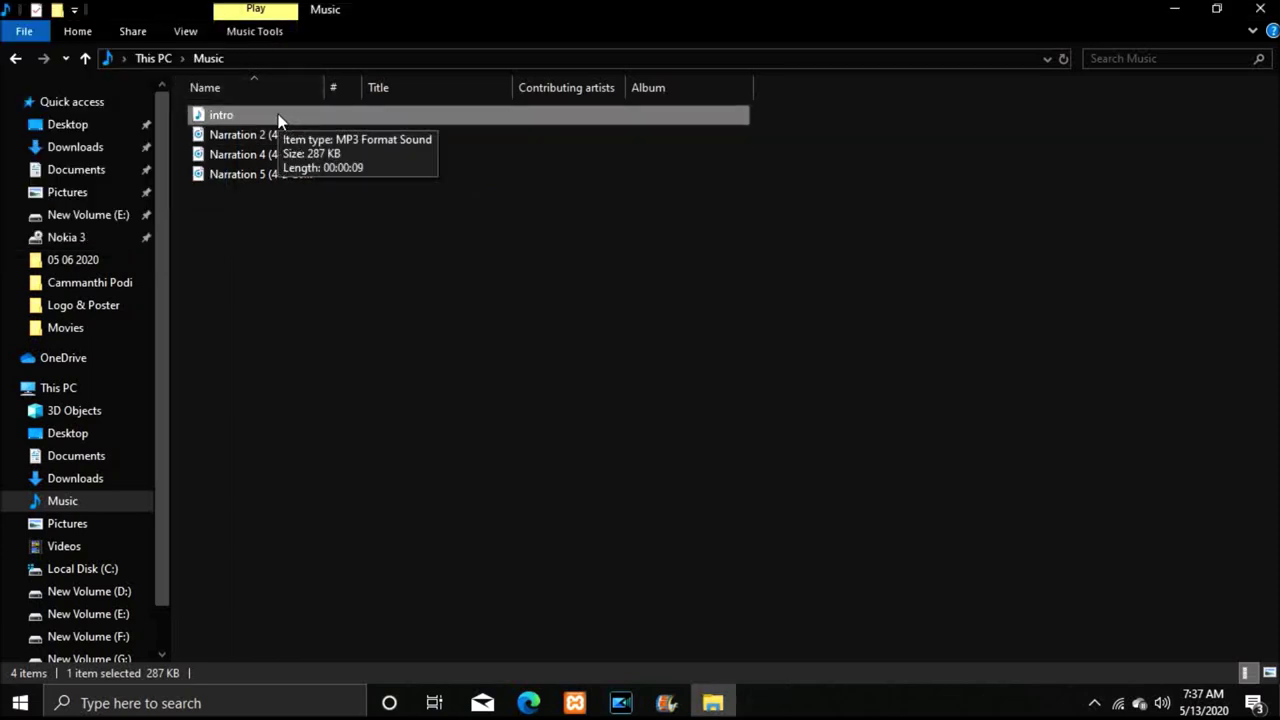
{"action": "left_click_drag", "start_coordinate": [278, 120], "coordinate": [891, 214]}
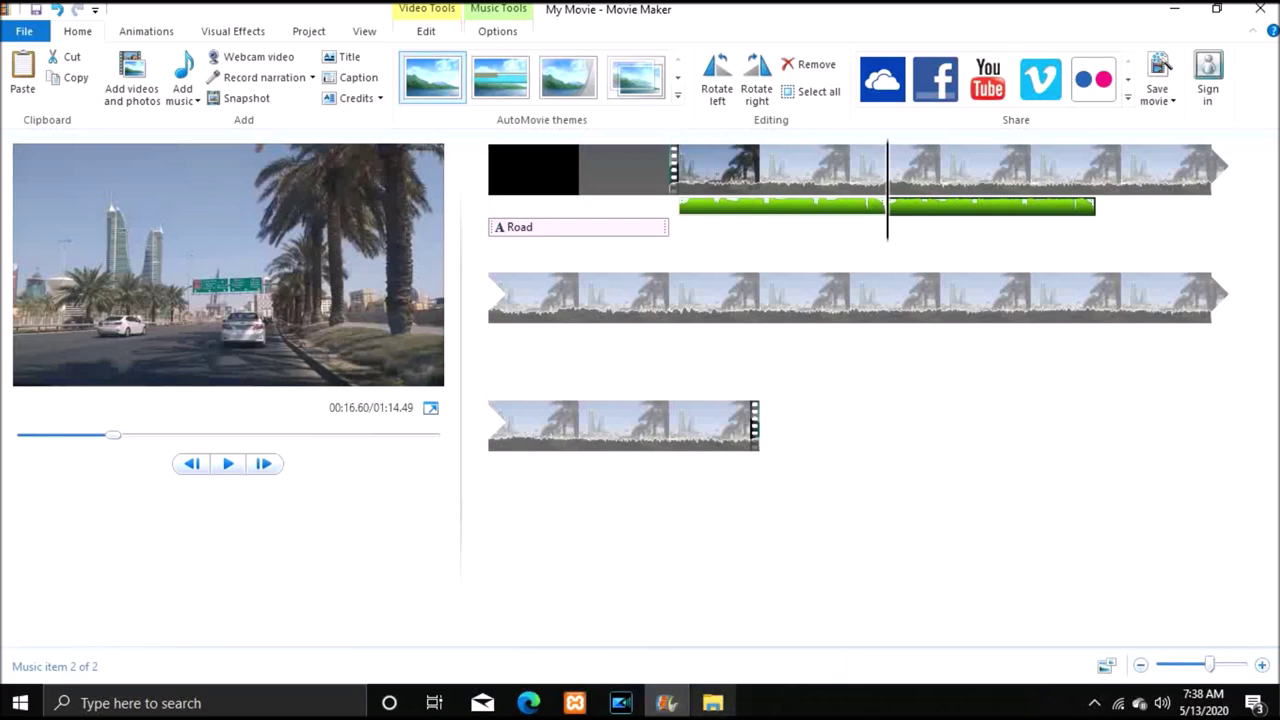
Switch to File Explorer, open the theme folder inside Songs on New Volume (G:), and show its files as large thumbnails.
{"action": "mouse_move", "coordinate": [710, 703]}
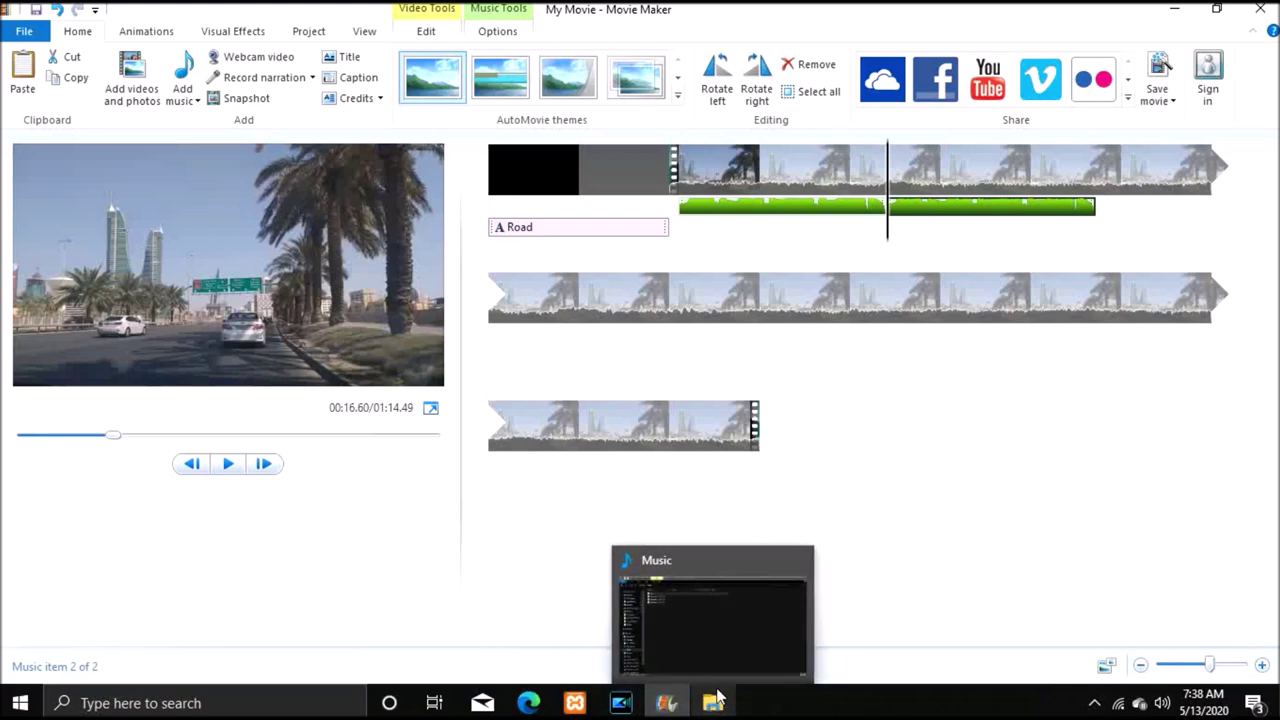
{"action": "mouse_move", "coordinate": [720, 656]}
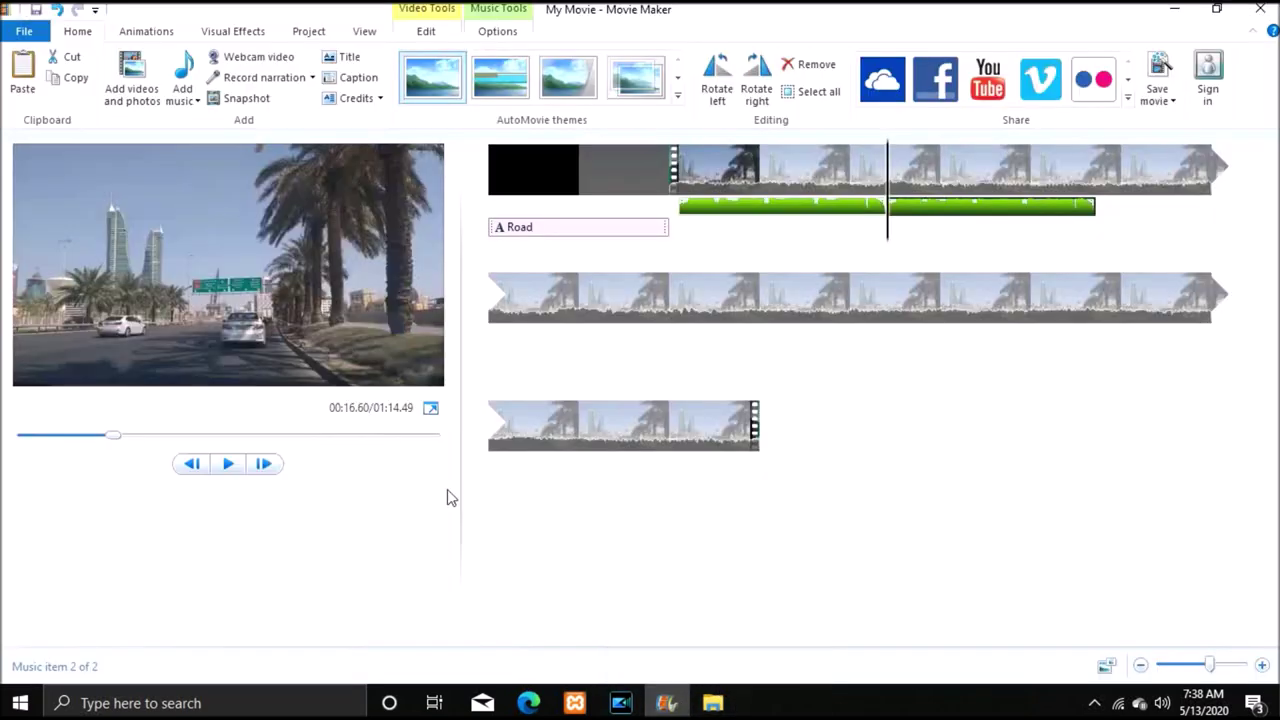
{"action": "left_click", "coordinate": [1173, 9]}
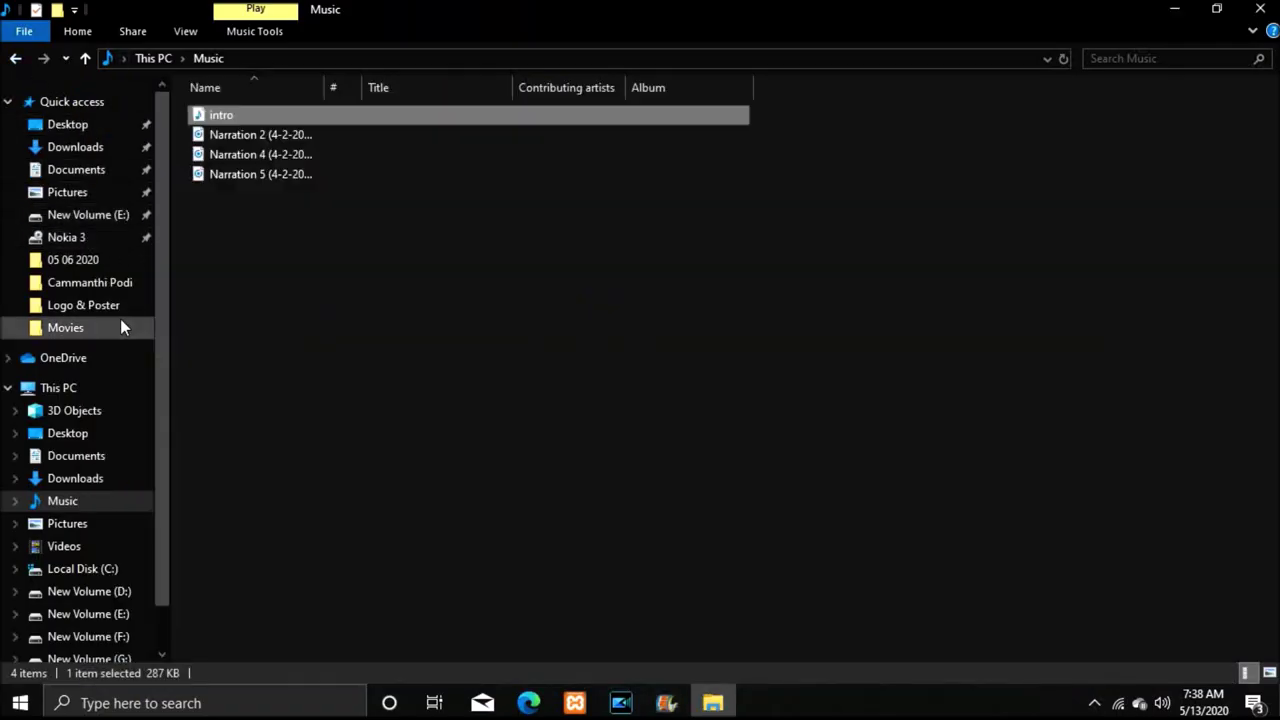
{"action": "scroll", "coordinate": [164, 521], "scroll_direction": "down", "scroll_amount": 2}
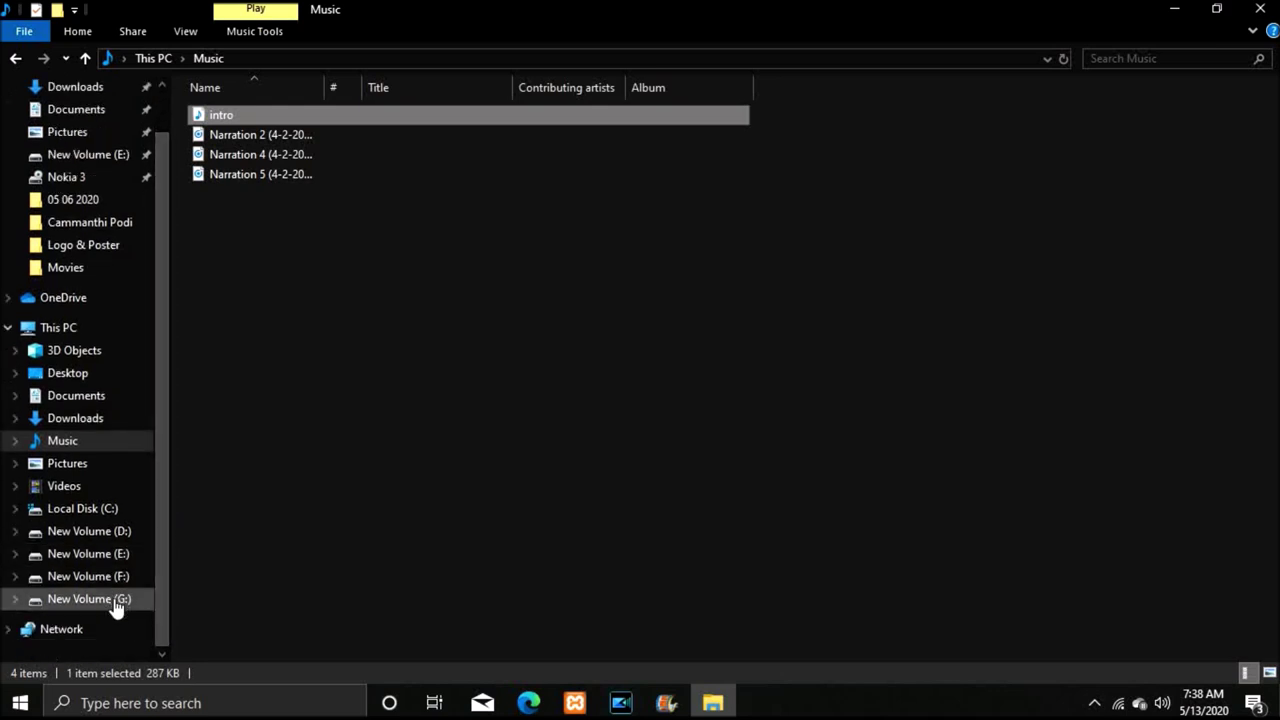
{"action": "left_click", "coordinate": [115, 600]}
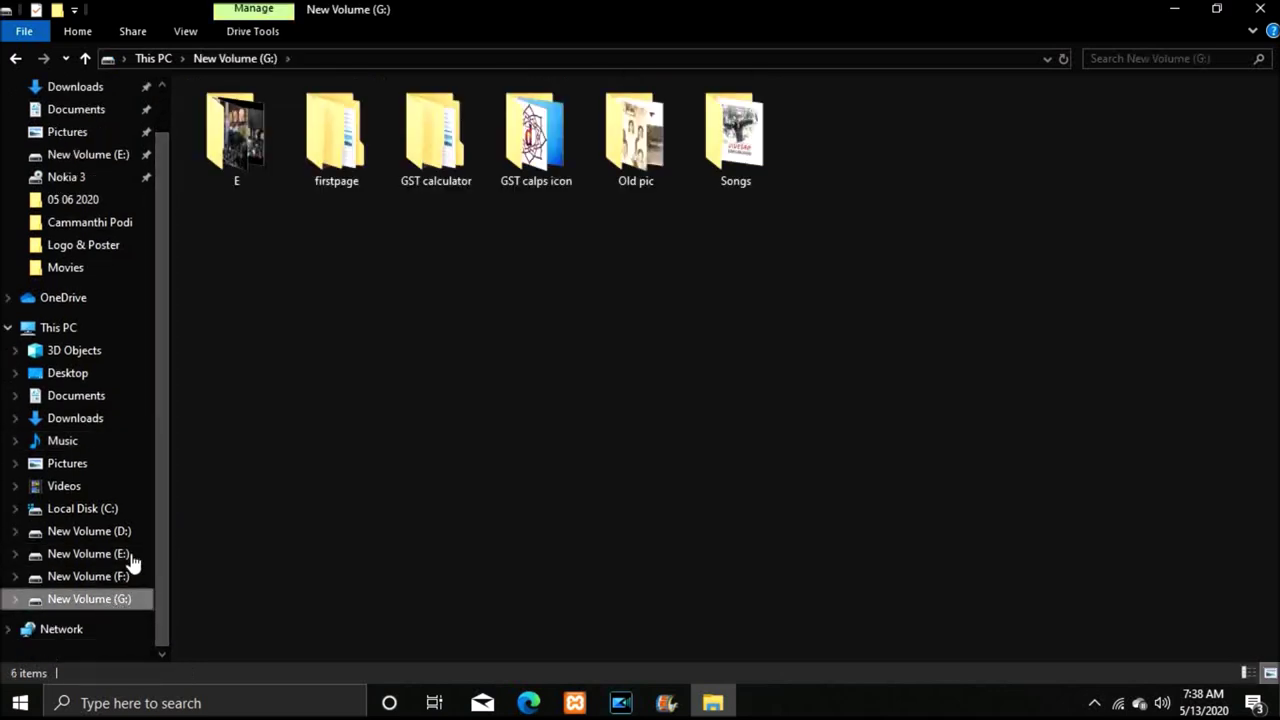
{"action": "double_click", "coordinate": [720, 160]}
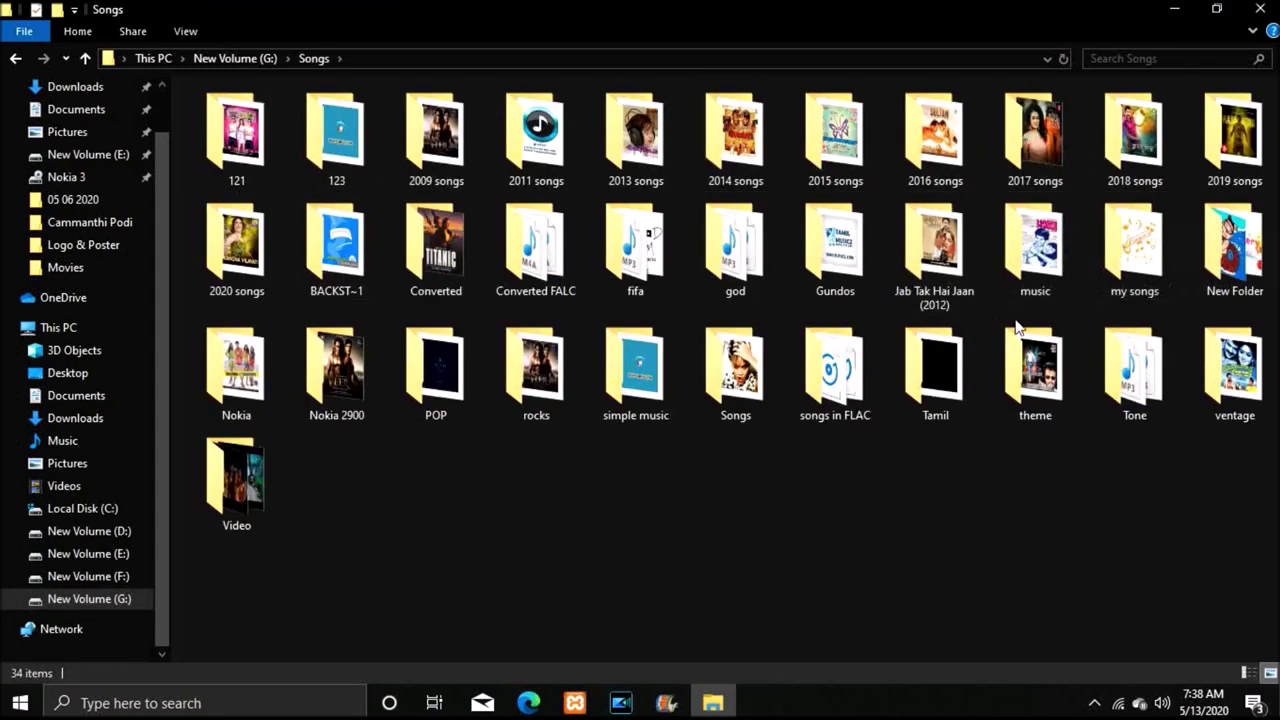
{"action": "double_click", "coordinate": [1063, 351]}
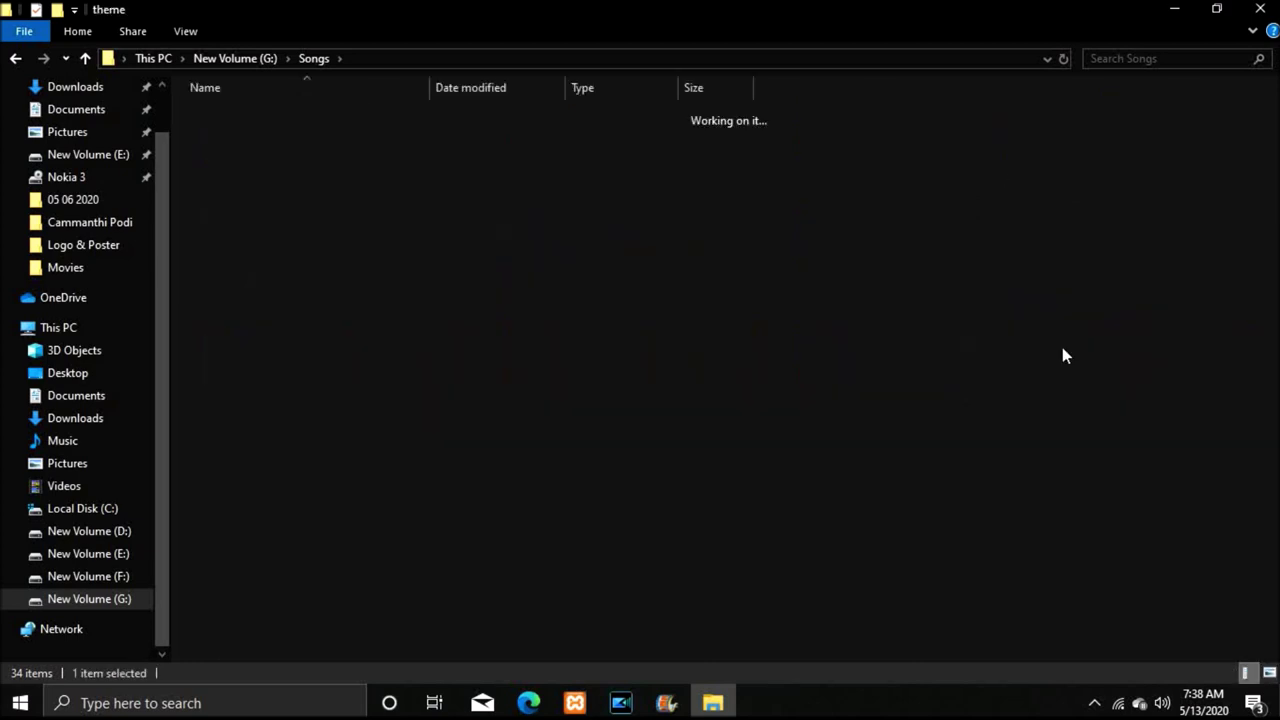
{"action": "left_click", "coordinate": [1269, 672]}
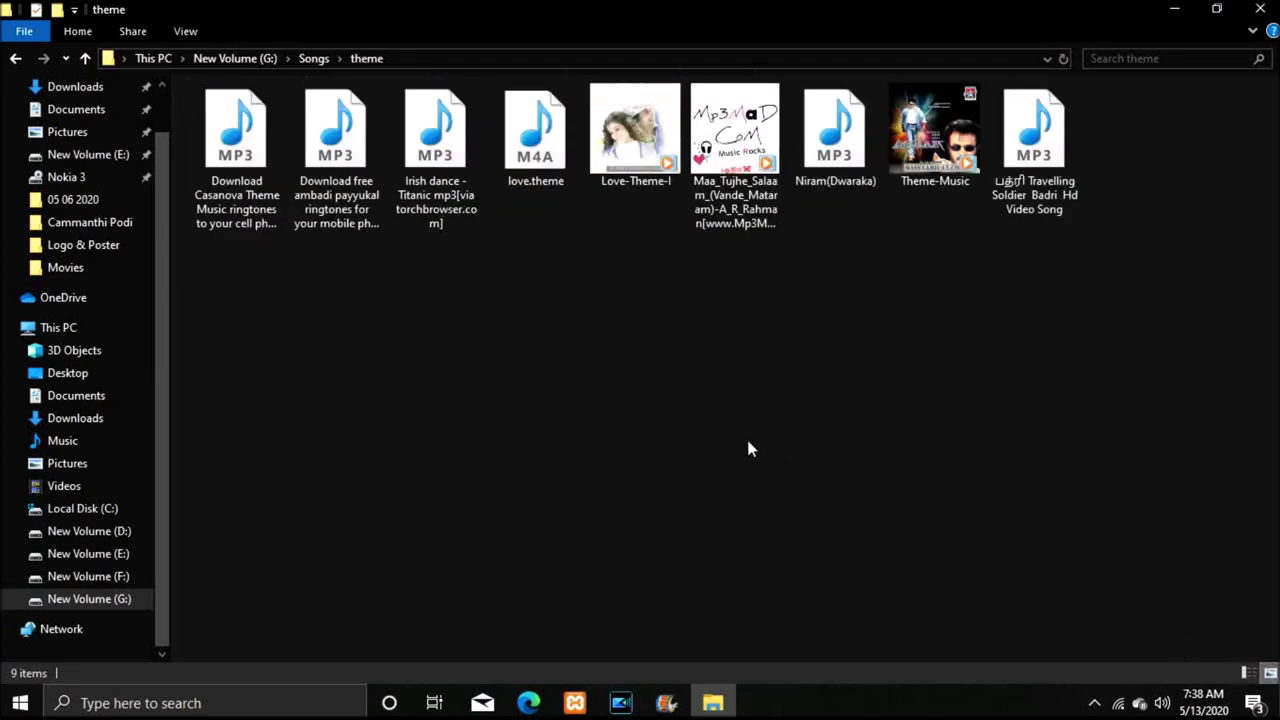
Add the Love-Theme-I music file to the movie and move its track to start right after the second intro track.
{"action": "left_click_drag", "start_coordinate": [644, 137], "coordinate": [958, 364]}
{"action": "left_click", "coordinate": [1045, 337]}
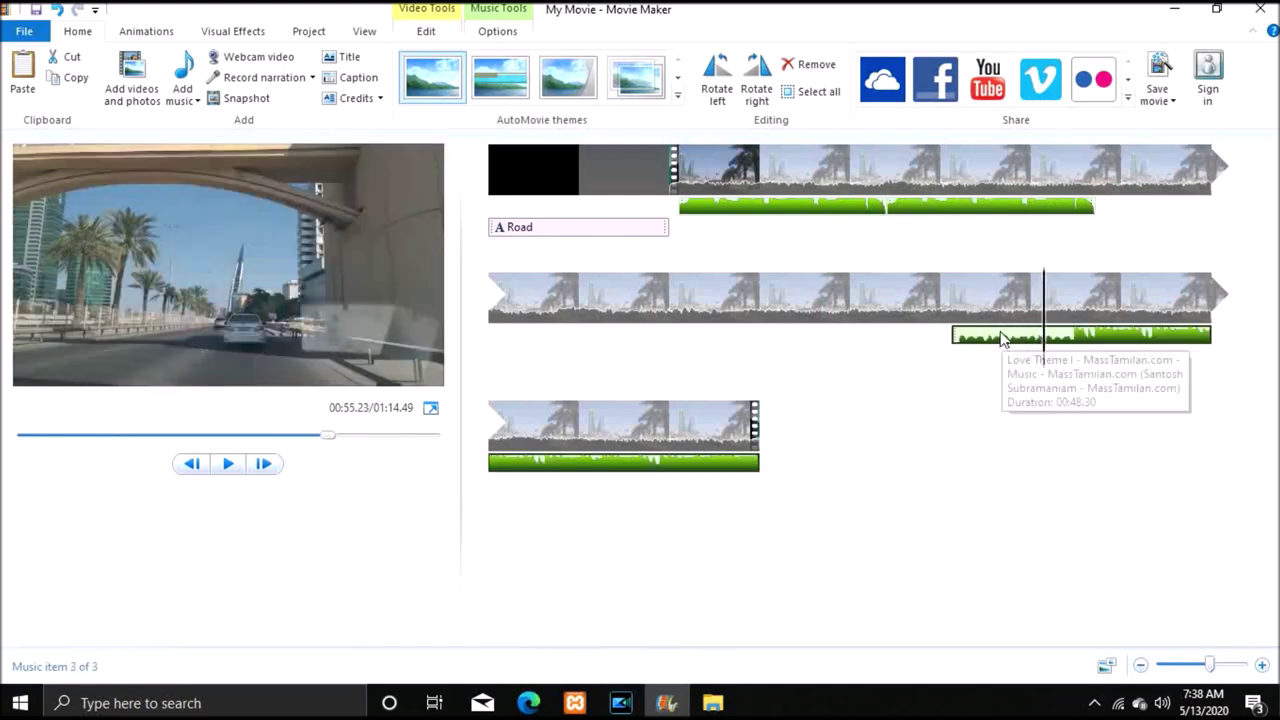
{"action": "left_click_drag", "start_coordinate": [1003, 338], "coordinate": [1103, 220]}
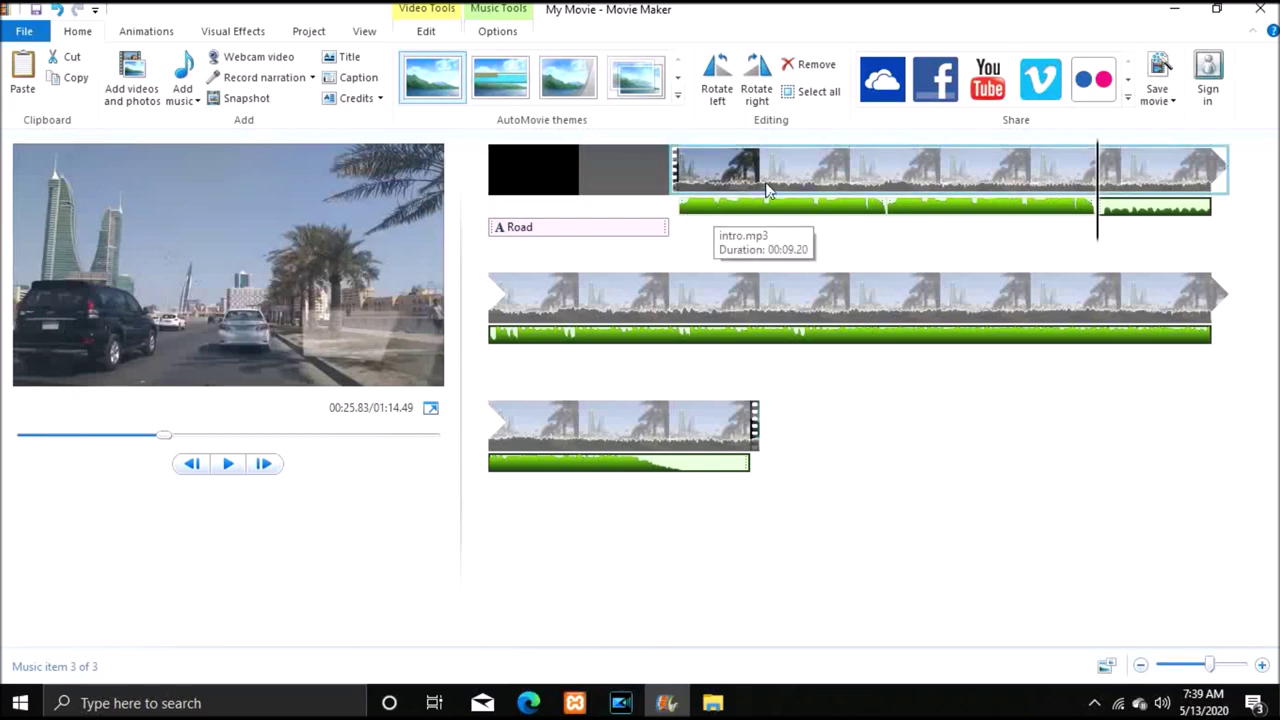
Play the movie around the change from the second intro track to the love theme to check the music transition.
{"action": "left_click", "coordinate": [236, 474]}
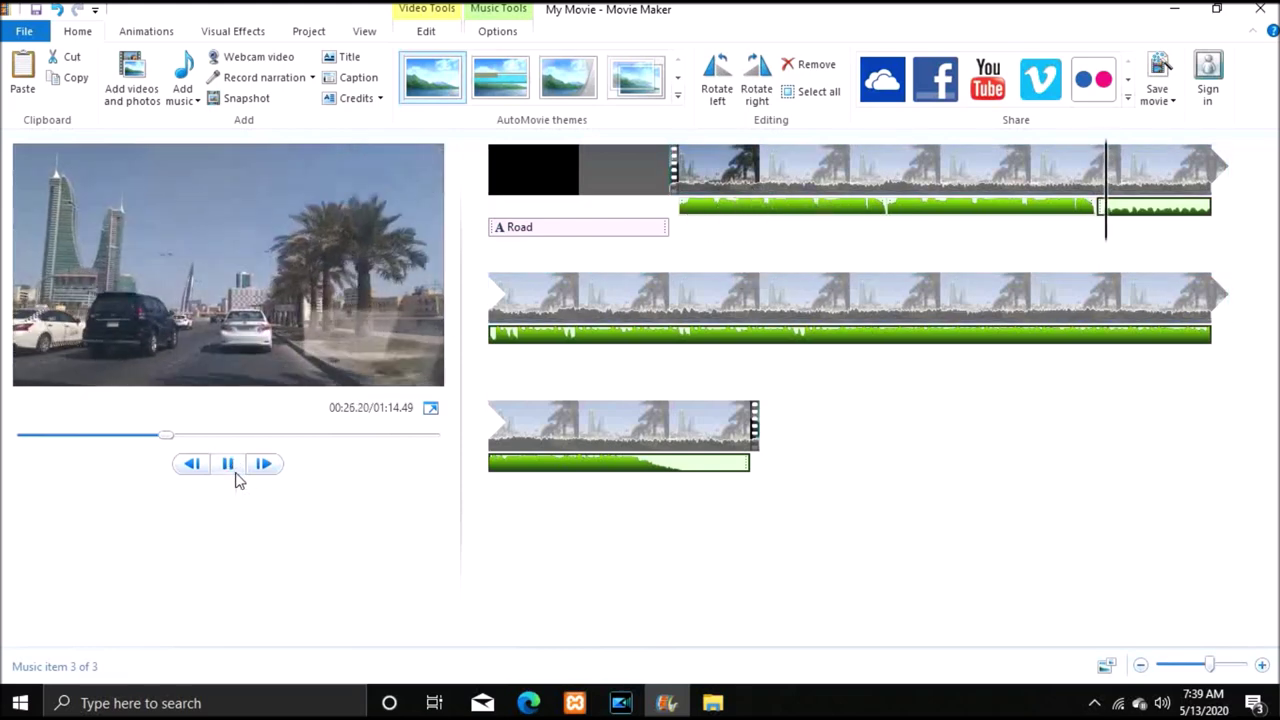
{"action": "left_click", "coordinate": [236, 474]}
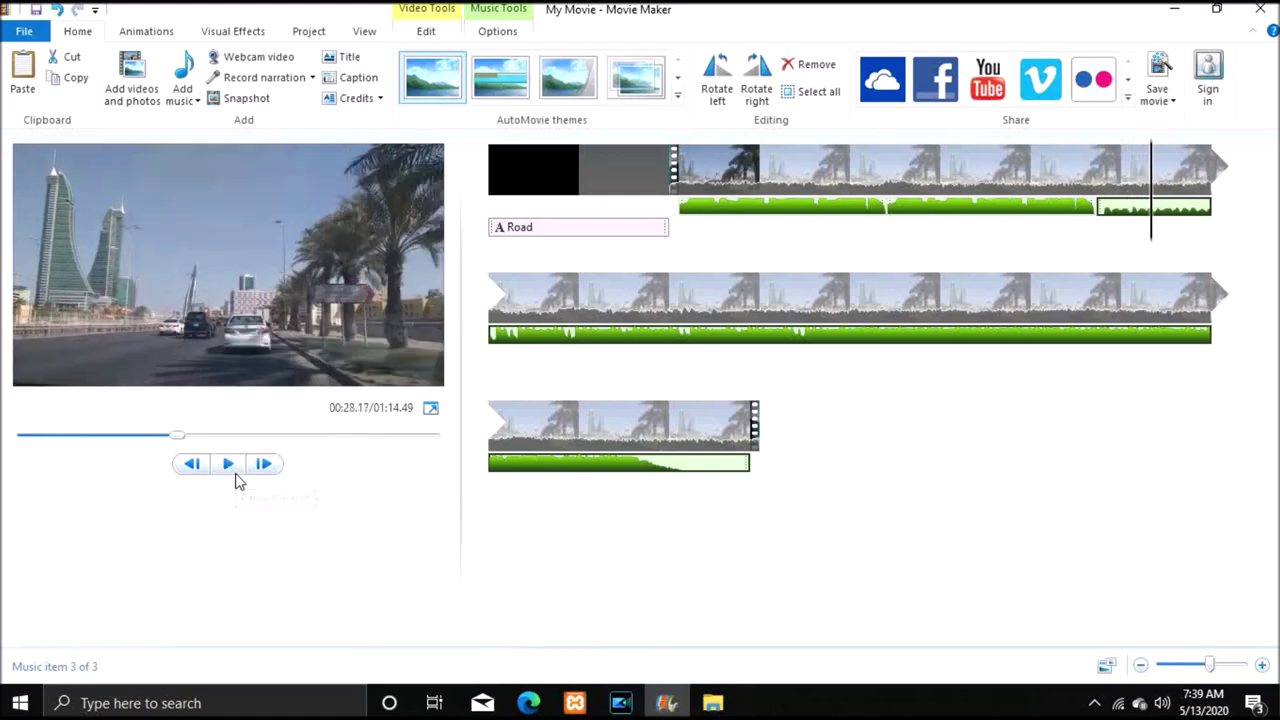
{"action": "left_click", "coordinate": [1104, 174]}
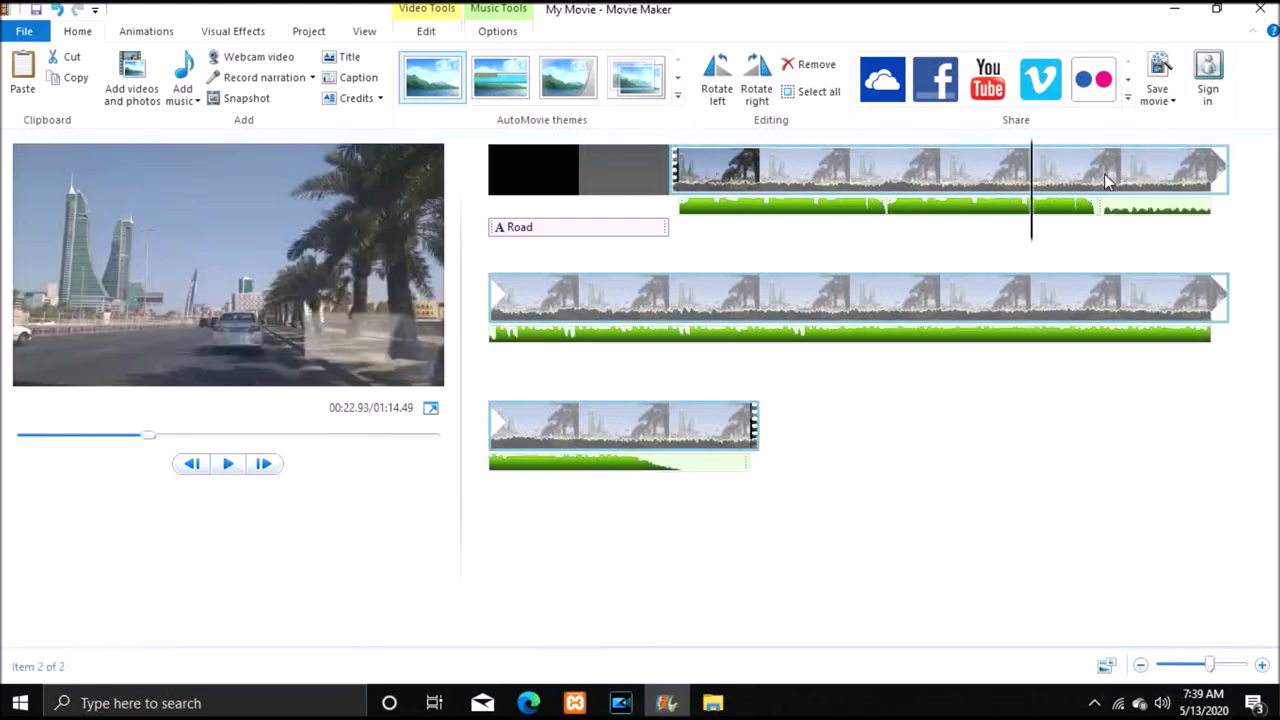
{"action": "left_click", "coordinate": [228, 465]}
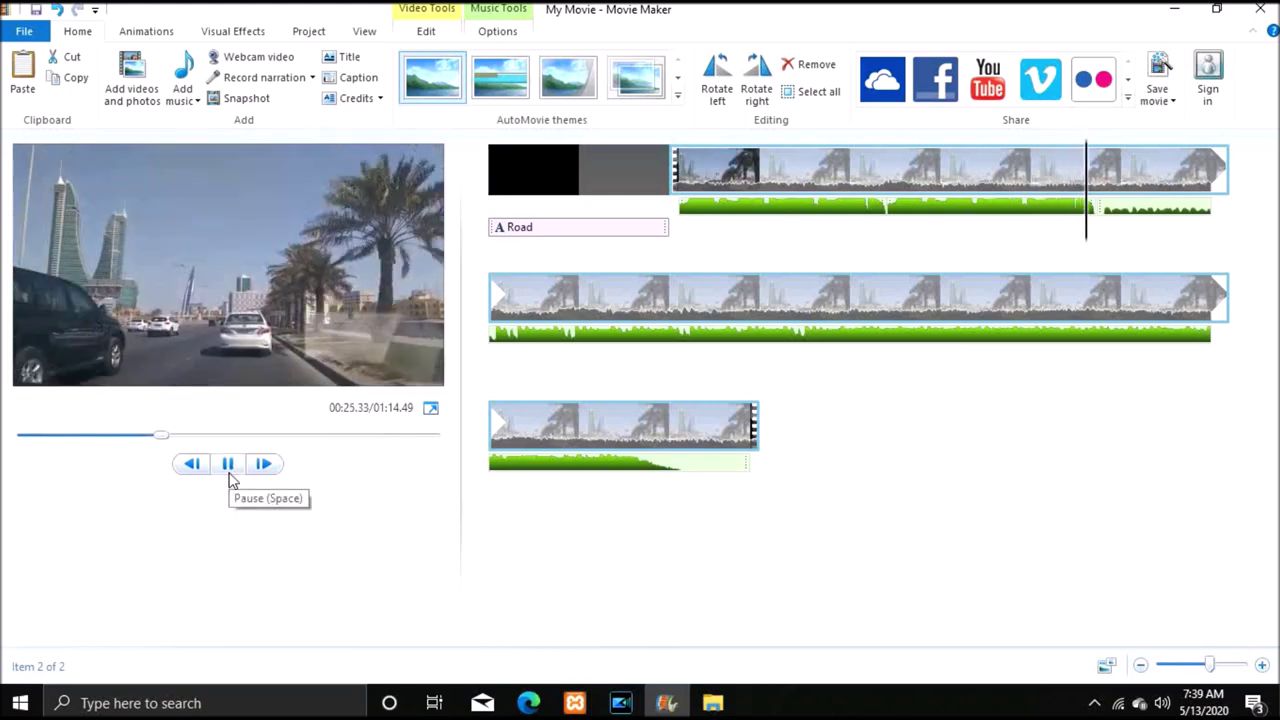
{"action": "left_click", "coordinate": [229, 474]}
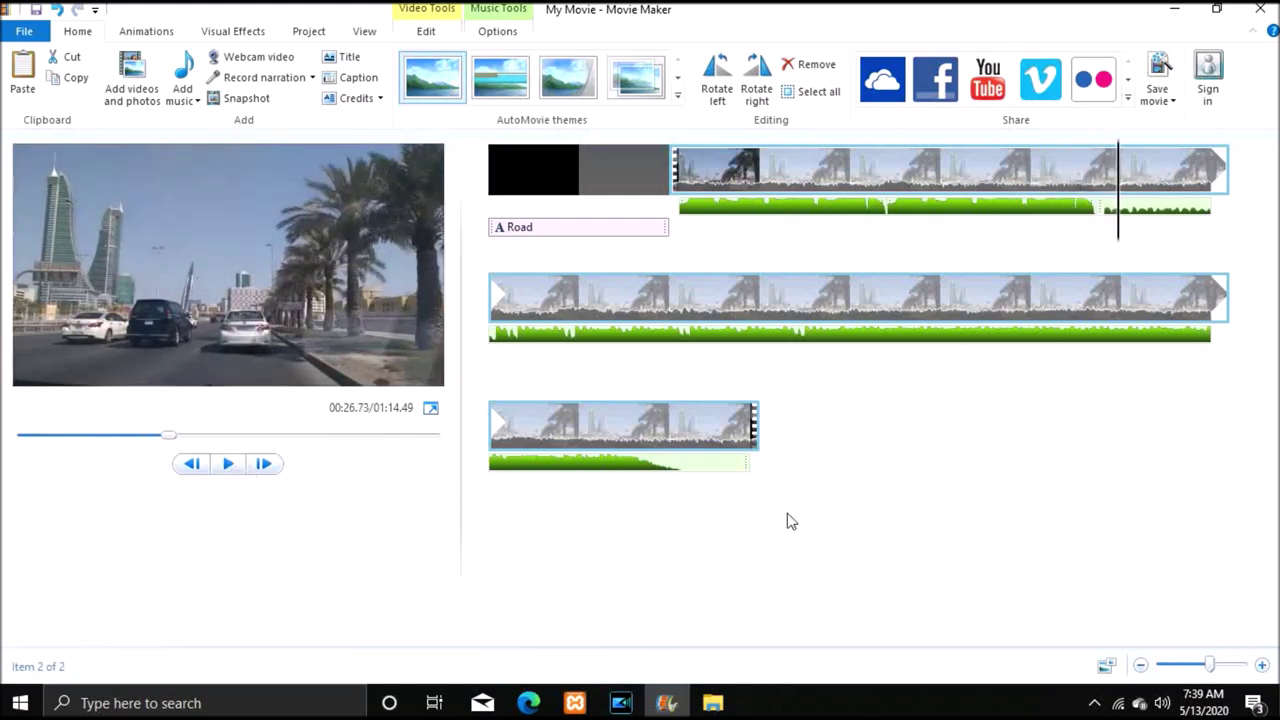
{"action": "right_click", "coordinate": [1122, 158]}
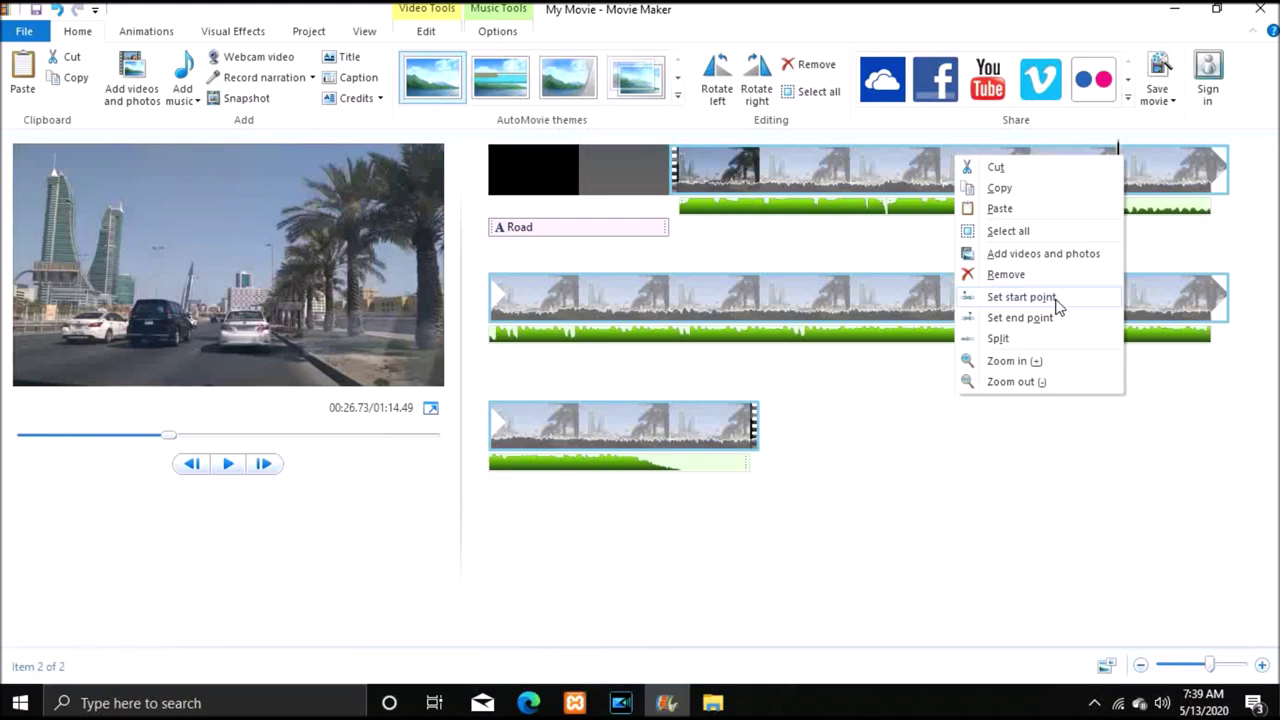
{"action": "left_click", "coordinate": [1226, 247]}
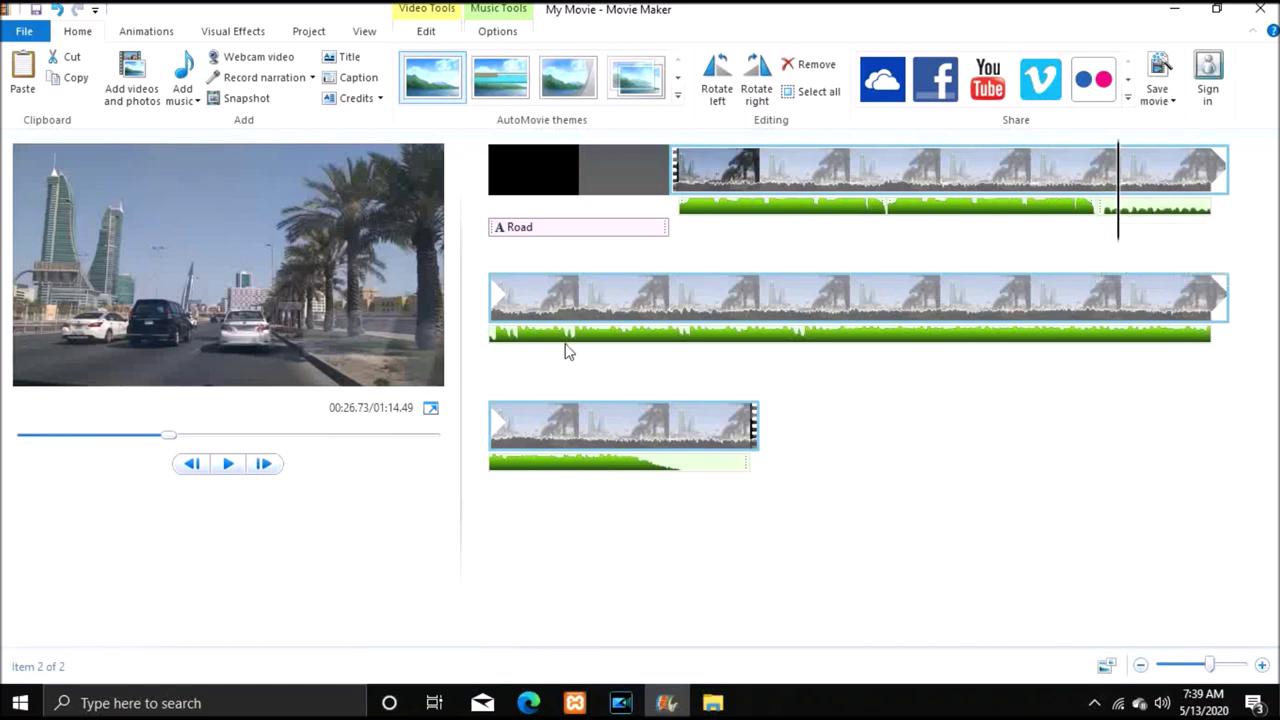
{"action": "left_click", "coordinate": [942, 300]}
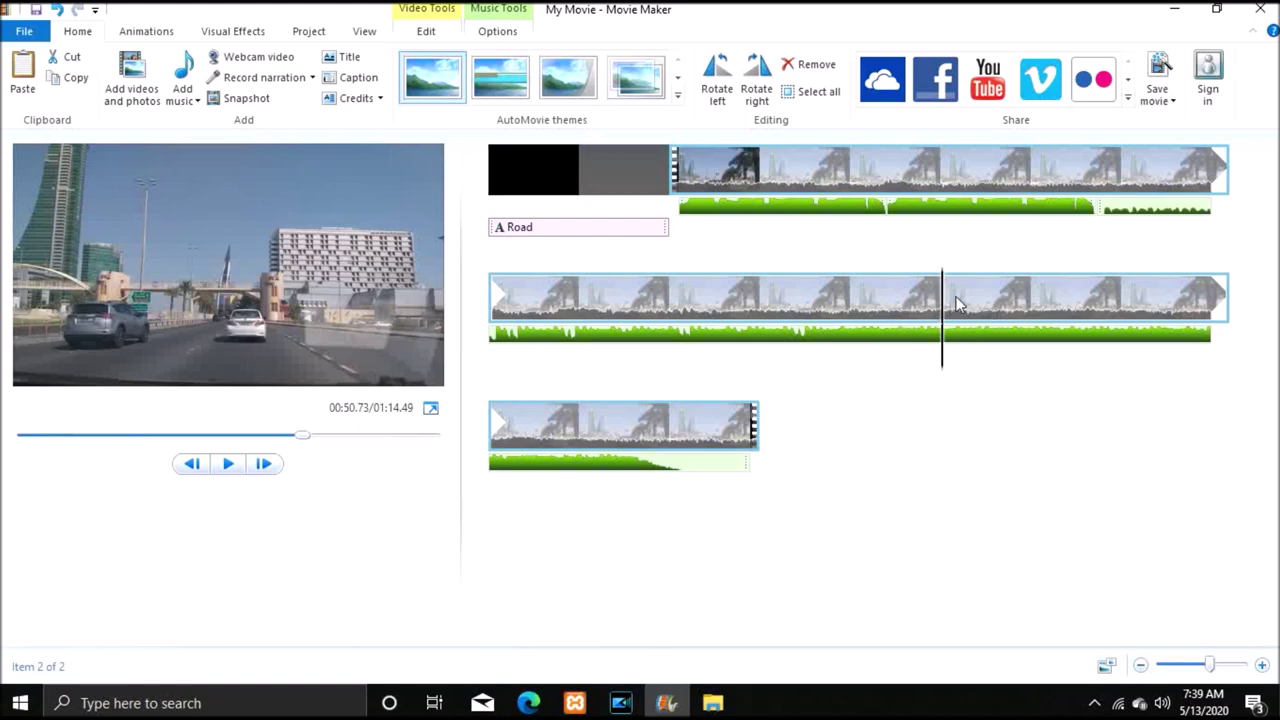
{"action": "right_click", "coordinate": [957, 303]}
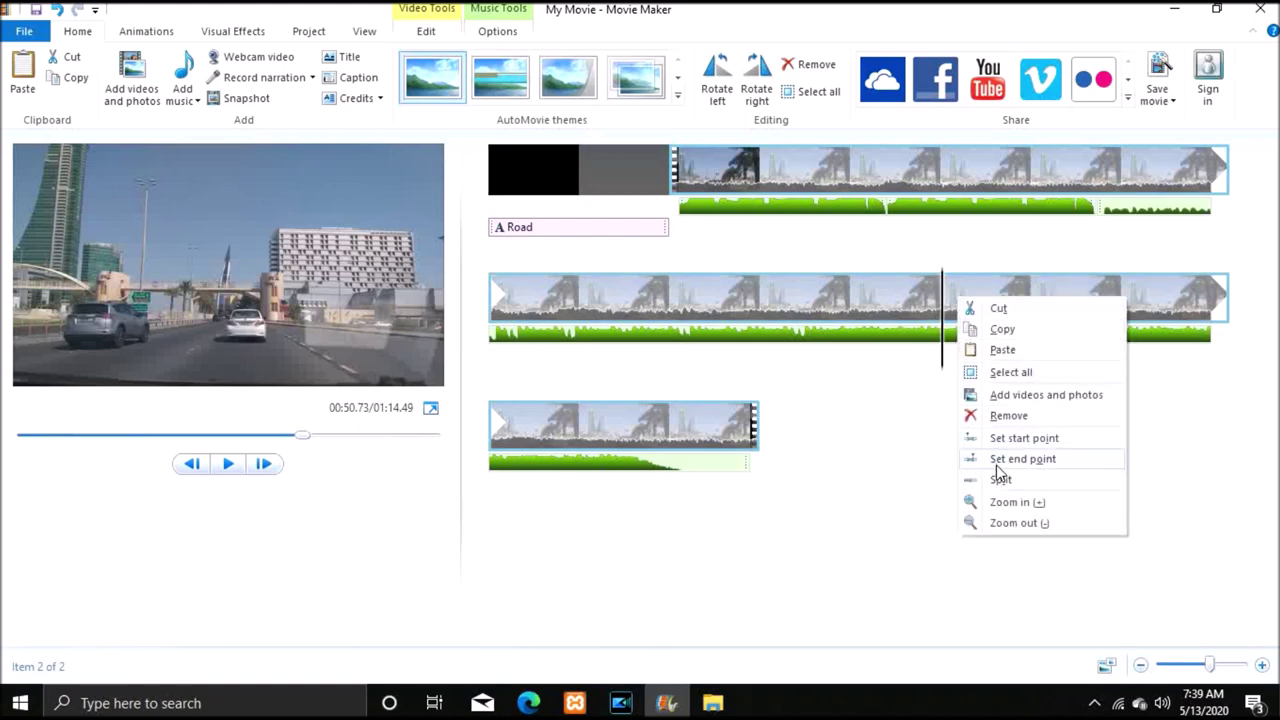
{"action": "left_click", "coordinate": [863, 449]}
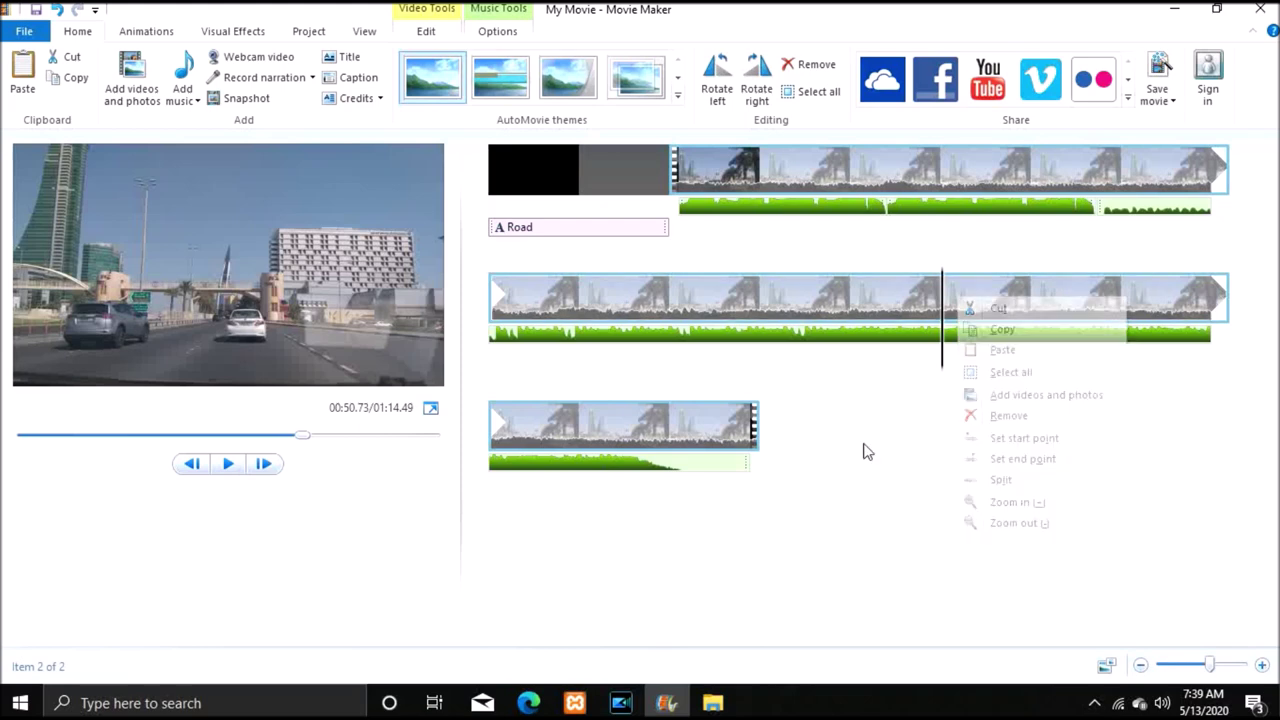
Remove both intro music tracks from the timeline, starting with the second one.
{"action": "left_click", "coordinate": [998, 213]}
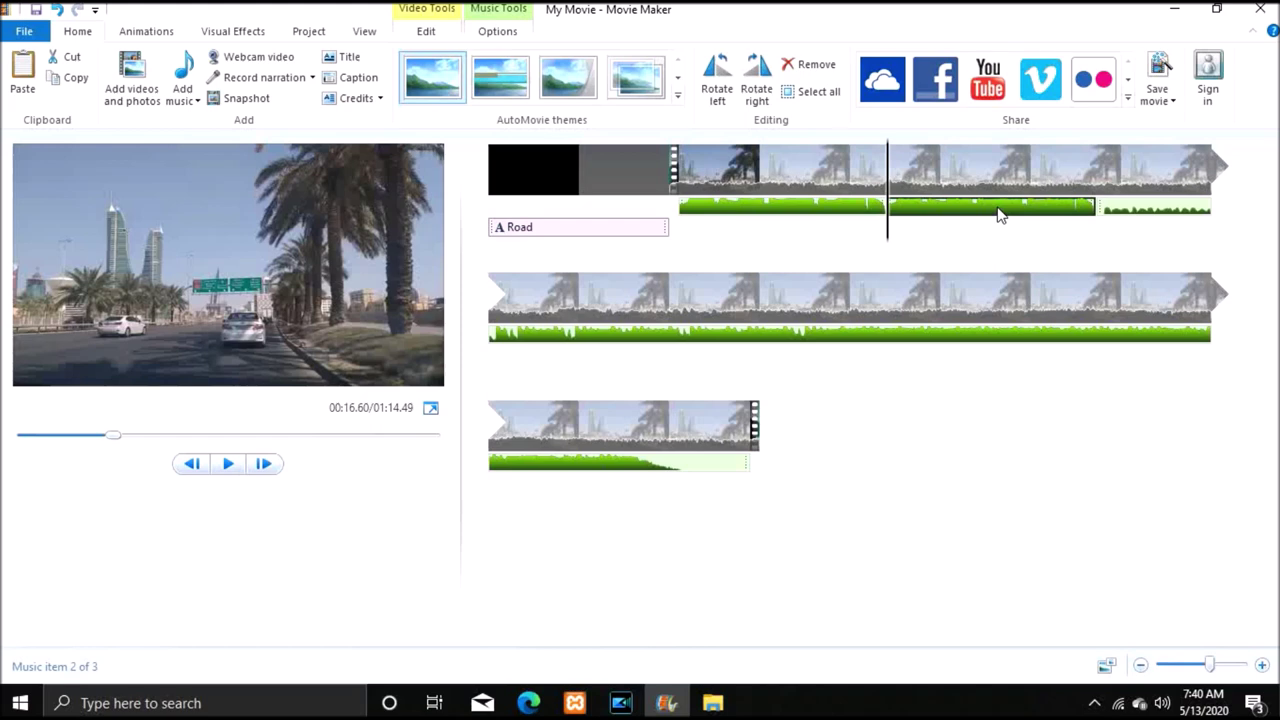
{"action": "right_click", "coordinate": [998, 213]}
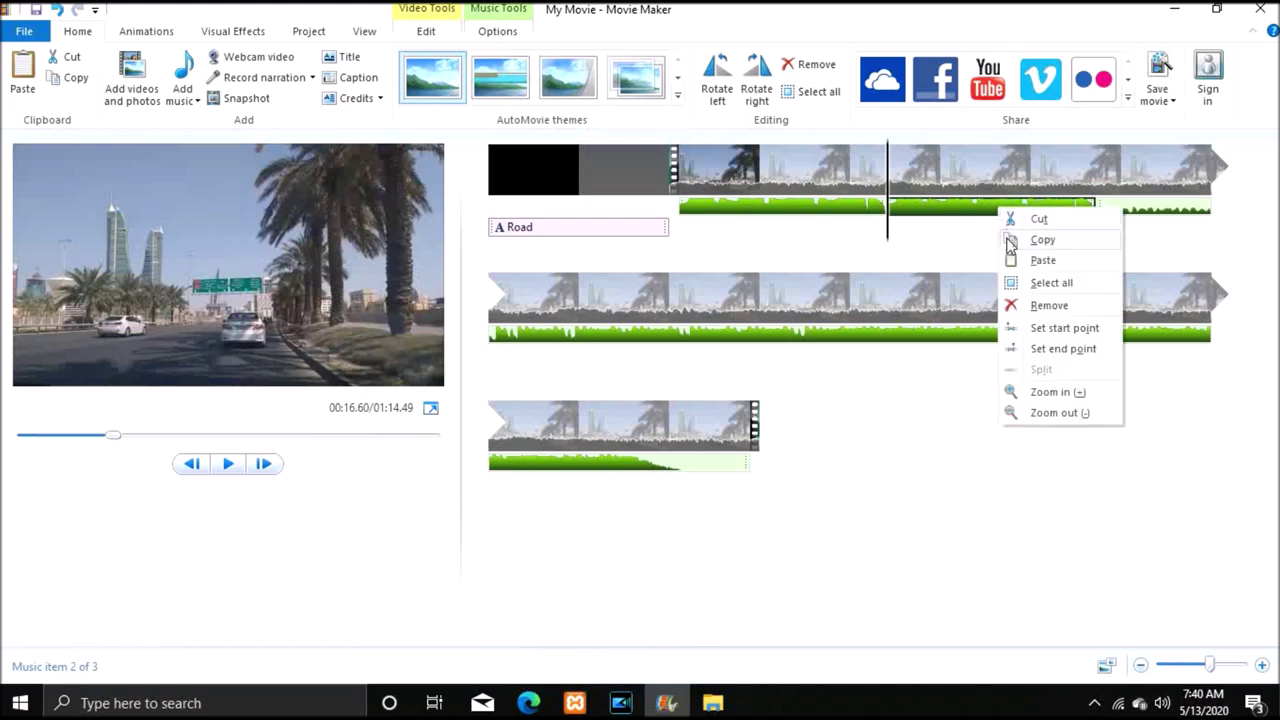
{"action": "left_click", "coordinate": [1046, 306]}
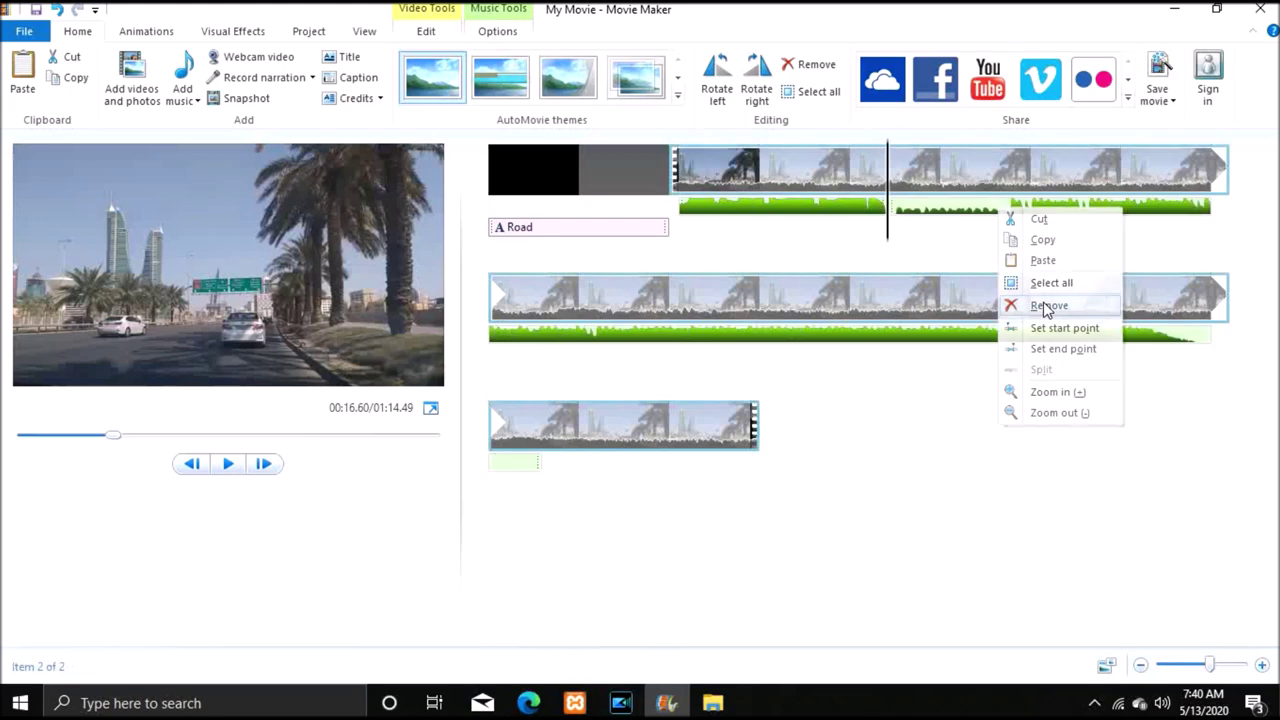
{"action": "right_click", "coordinate": [815, 210]}
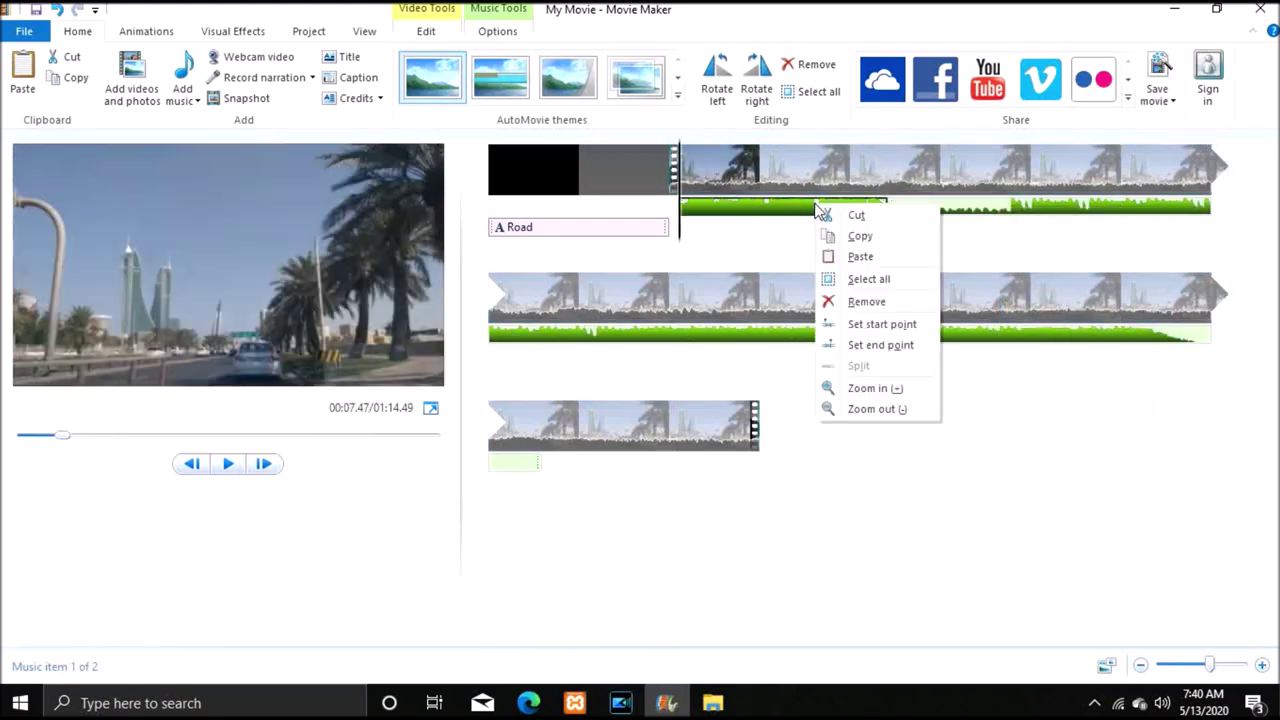
{"action": "left_click", "coordinate": [893, 308]}
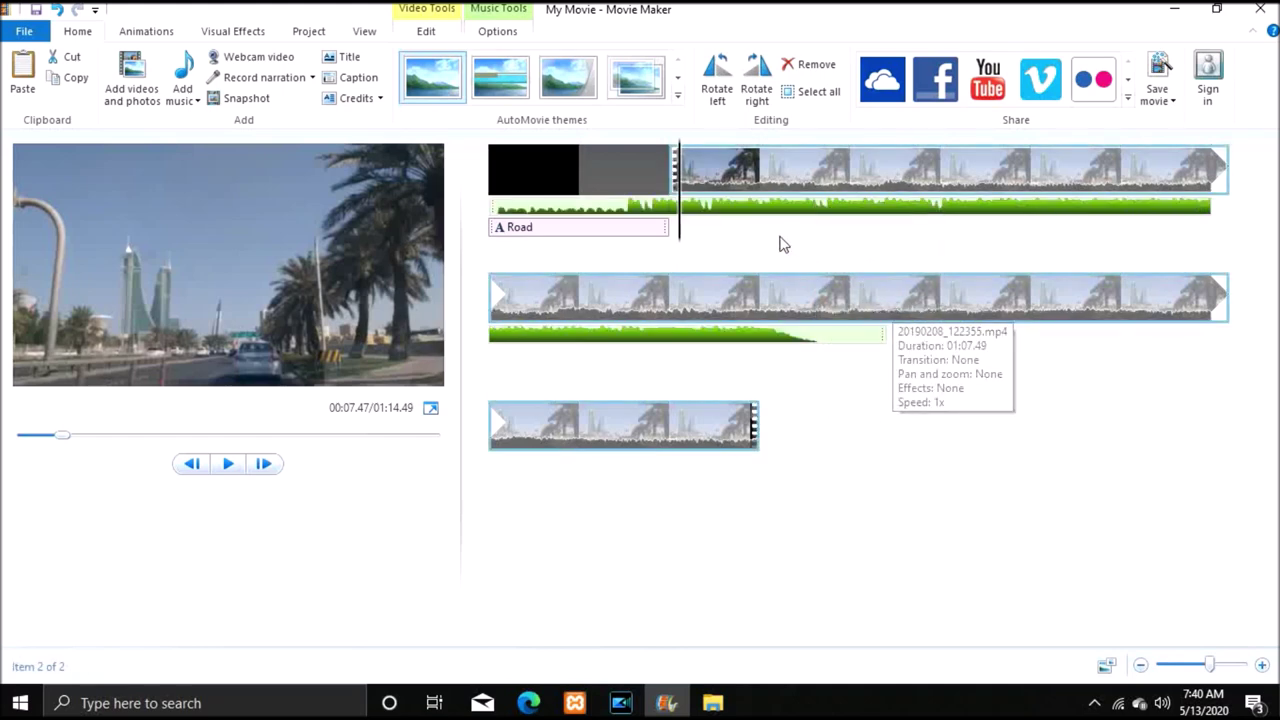
Move the love theme track so that it starts together with the video clip, right after the title.
{"action": "mouse_move", "coordinate": [720, 210]}
{"action": "left_mouse_down"}
{"action": "mouse_move", "coordinate": [764, 209]}
{"action": "mouse_move", "coordinate": [681, 219]}
{"action": "left_mouse_up"}
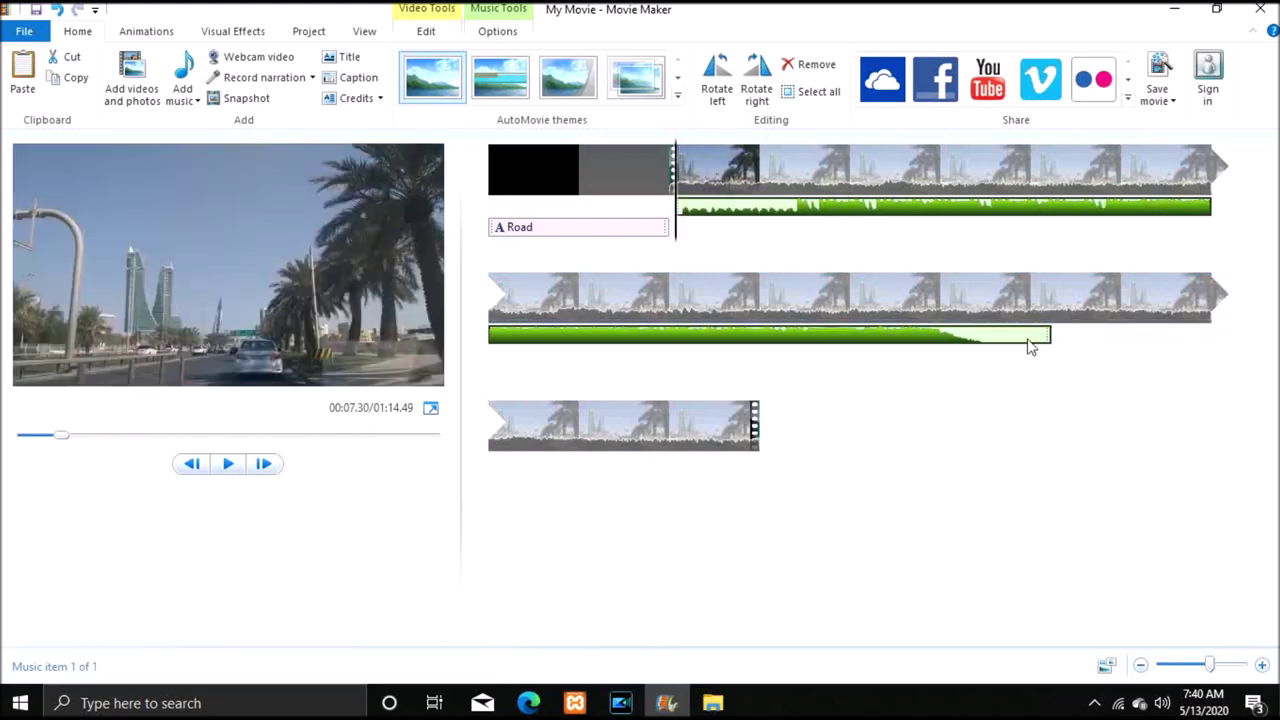
Play the movie around the love theme's fade-out and set the video clip's end point at about 52.67 seconds.
{"action": "left_click", "coordinate": [1006, 285]}
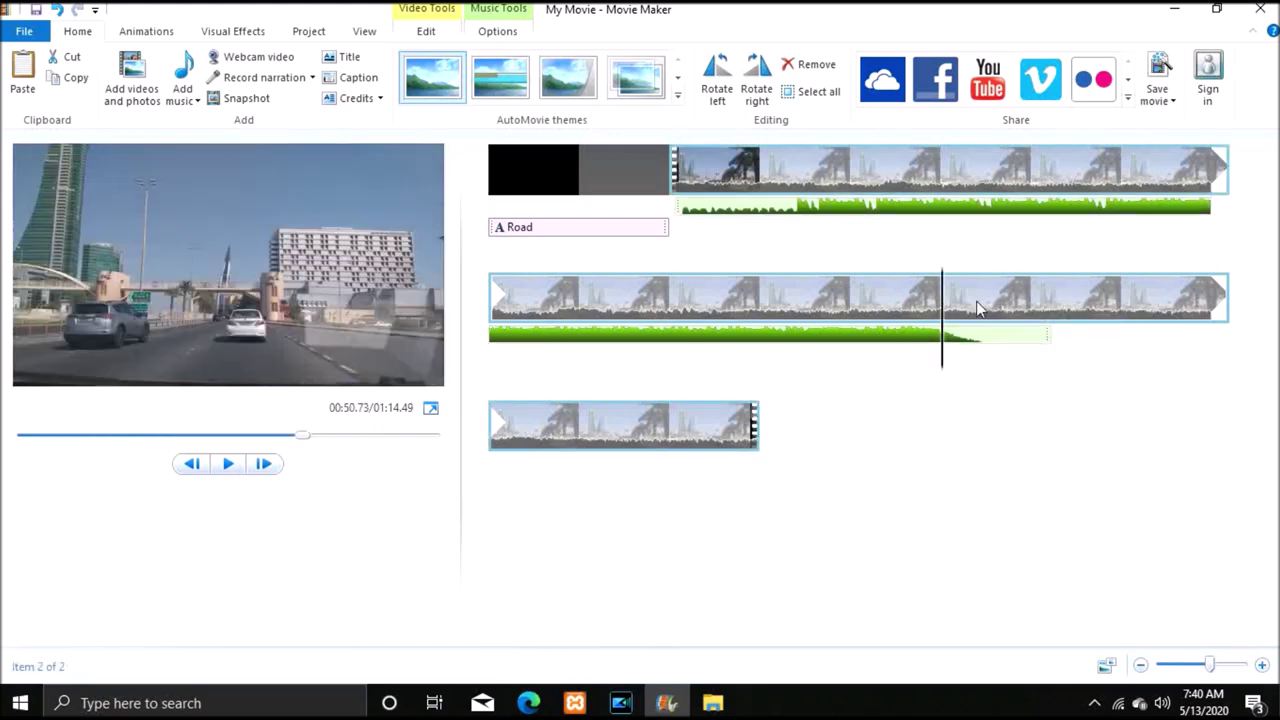
{"action": "left_click", "coordinate": [228, 464]}
{"action": "left_click", "coordinate": [228, 464]}
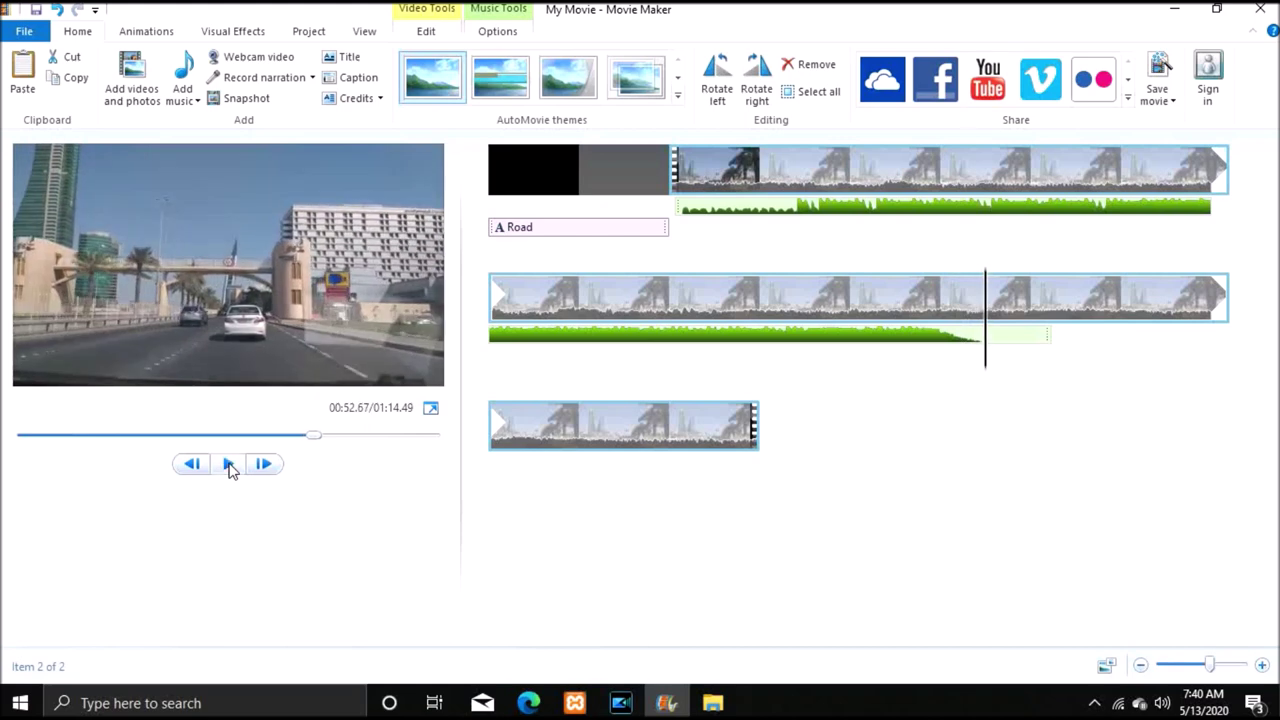
{"action": "right_click", "coordinate": [999, 298]}
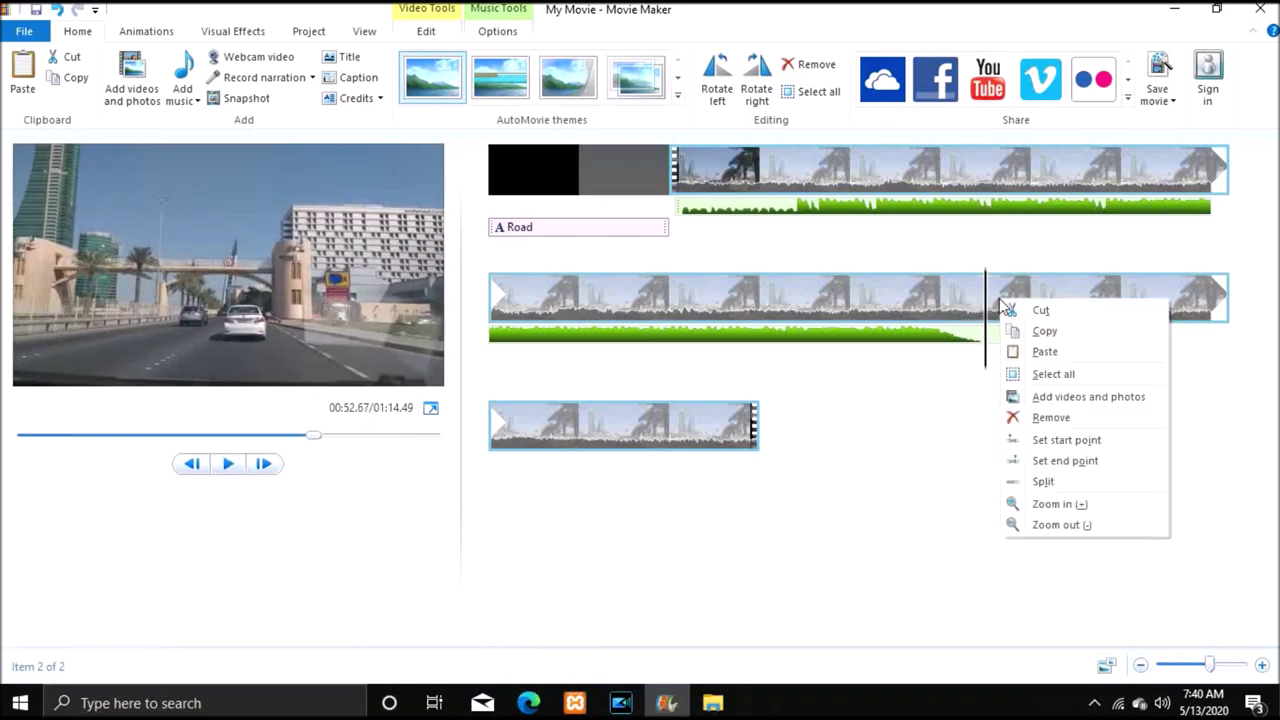
{"action": "left_click", "coordinate": [1063, 461]}
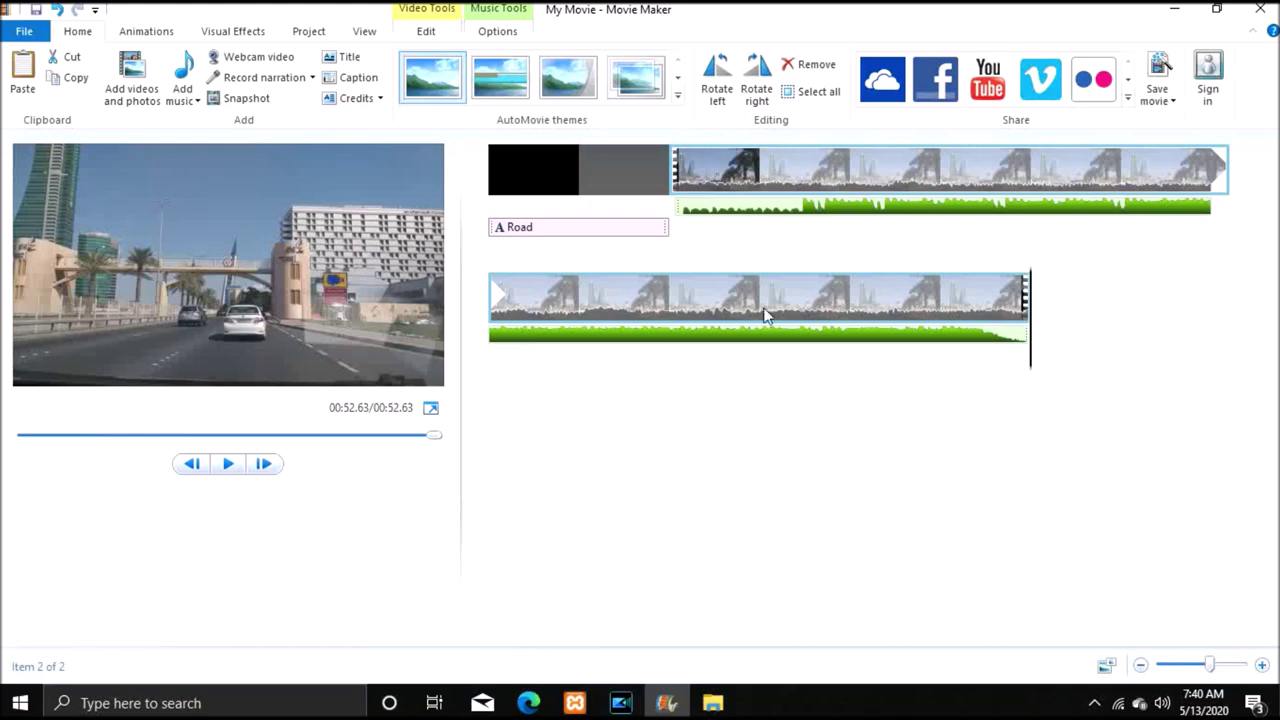
Shift the movie's audio mix from the video's sound toward the music.
{"action": "mouse_move", "coordinate": [718, 283]}
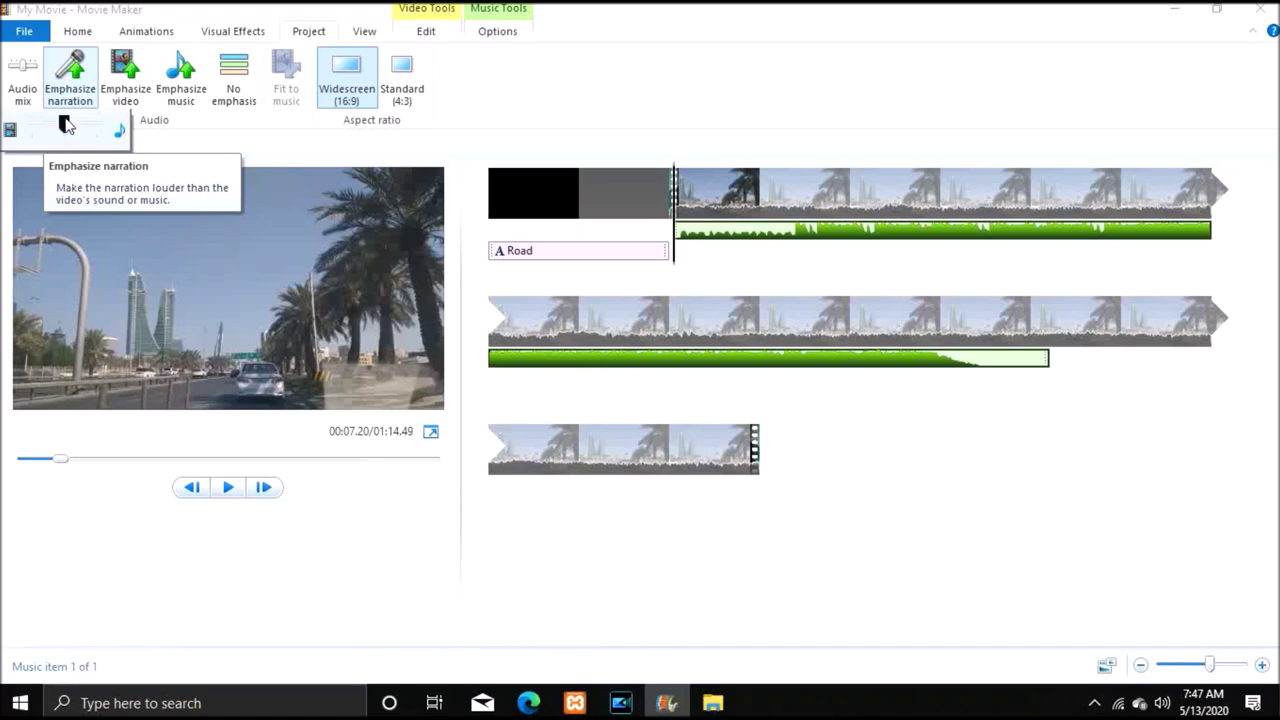
{"action": "left_click_drag", "start_coordinate": [66, 124], "coordinate": [114, 130]}
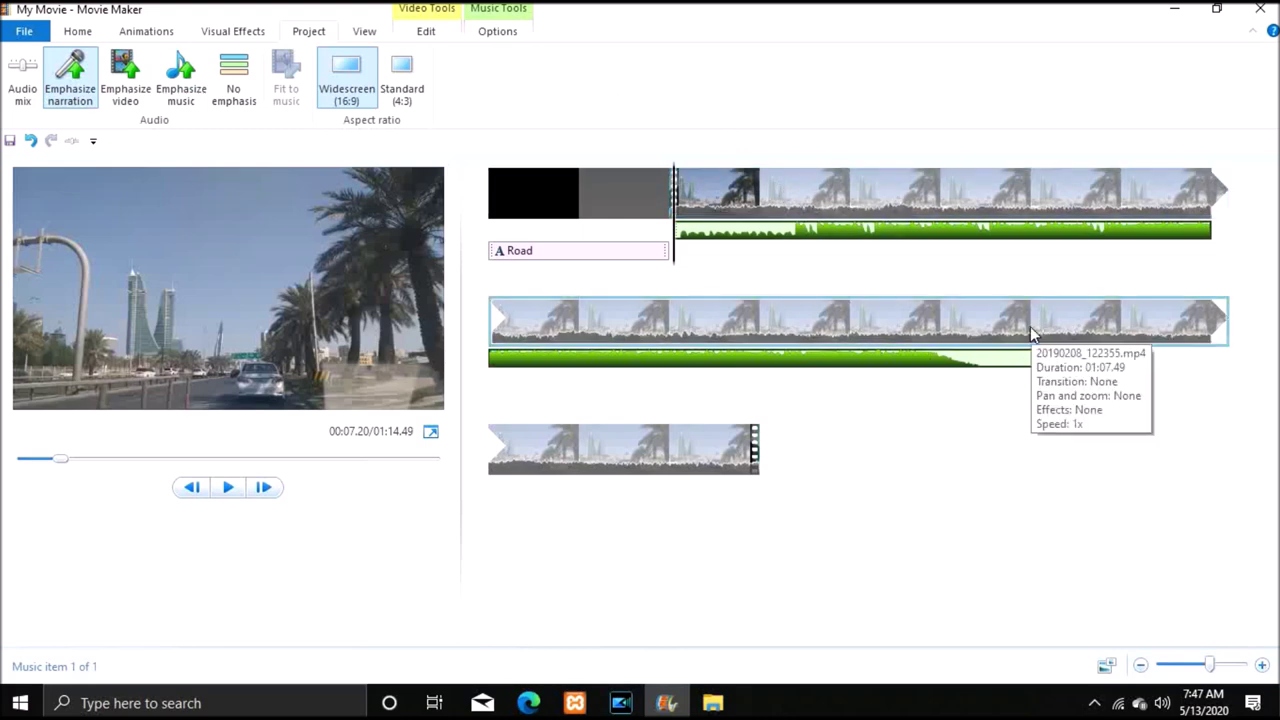
Play the last part of the love theme and end the video clip just after the music fades, at about 52.9 seconds.
{"action": "left_click", "coordinate": [990, 317]}
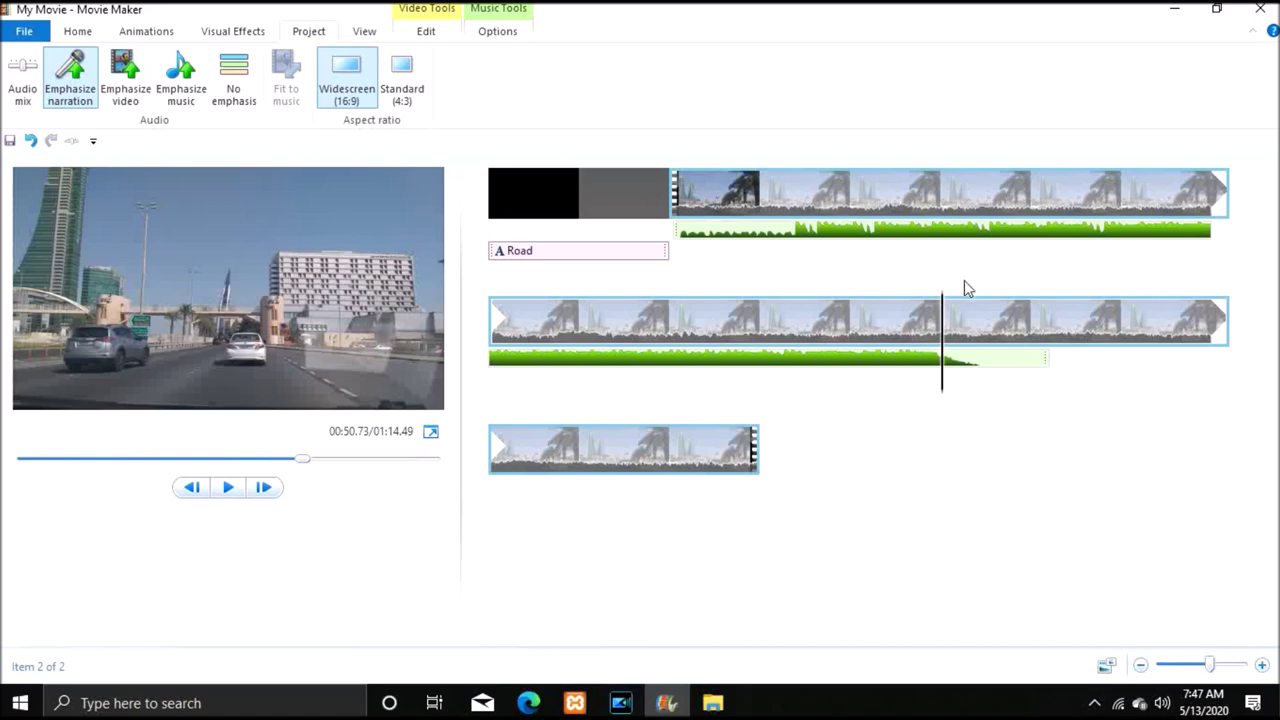
{"action": "left_click", "coordinate": [228, 488]}
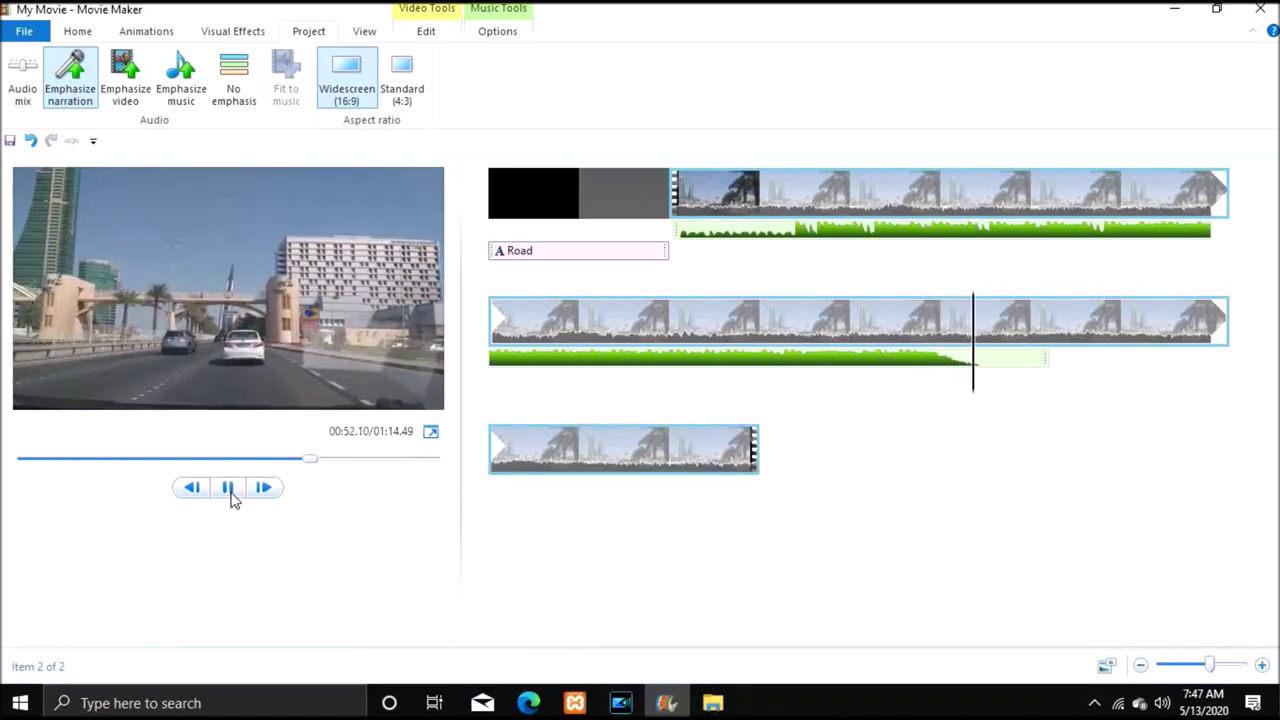
{"action": "left_click", "coordinate": [229, 490]}
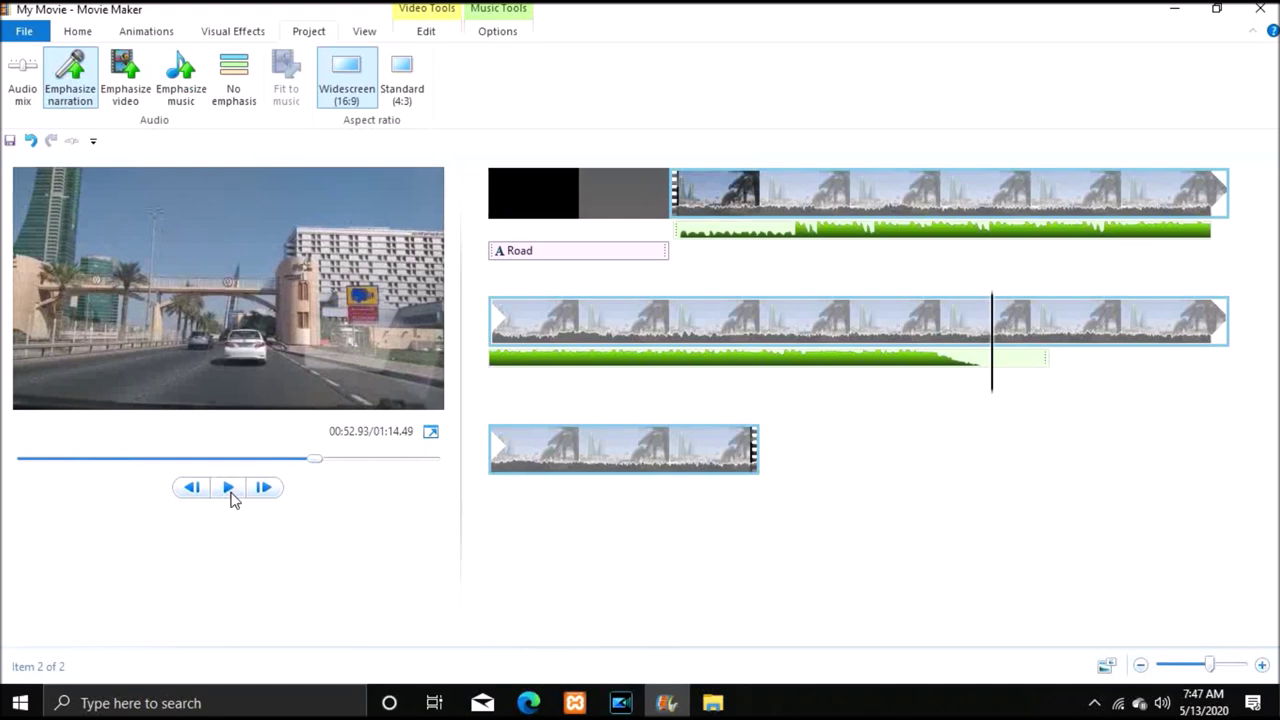
{"action": "right_click", "coordinate": [1008, 328]}
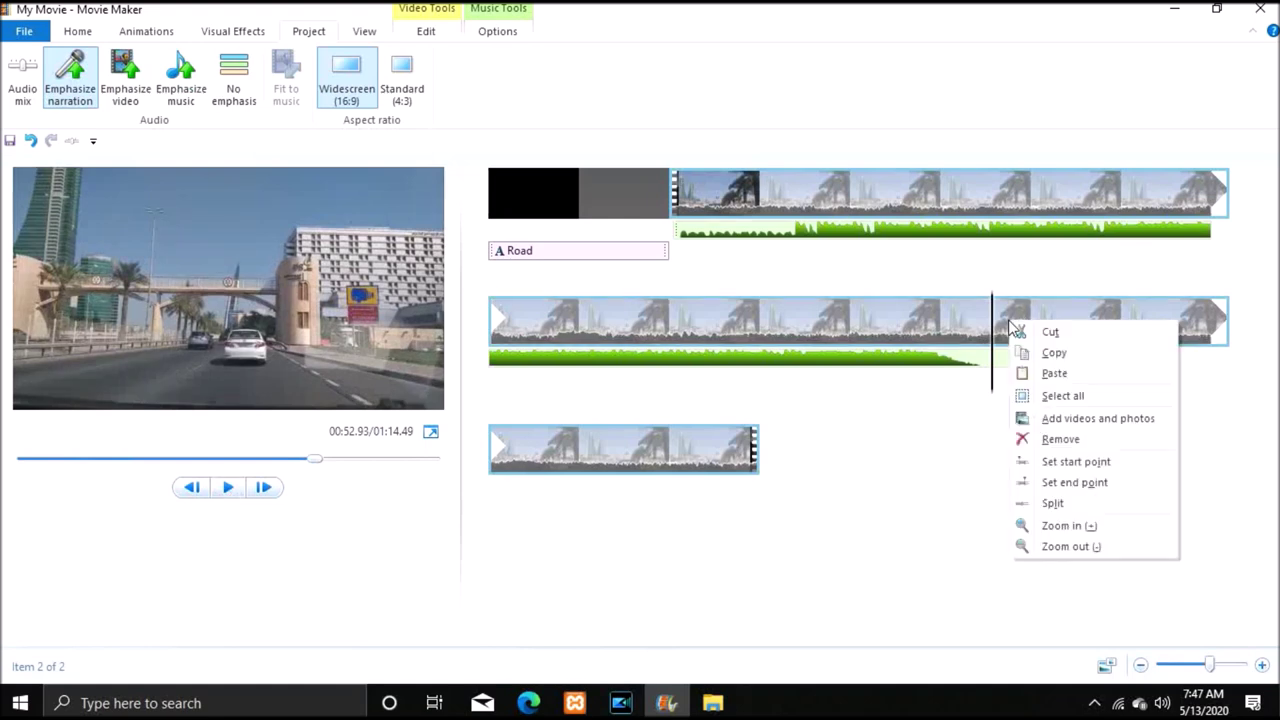
{"action": "left_click", "coordinate": [1053, 483]}
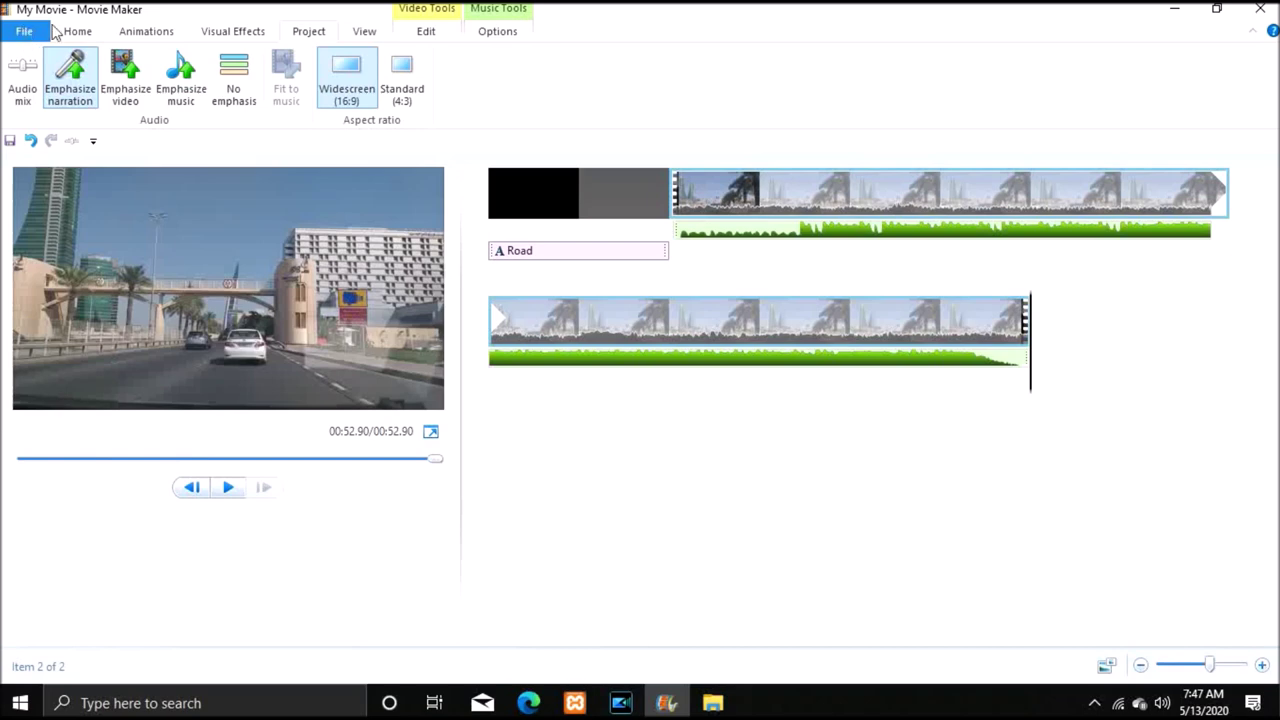
Save the movie for high-definition display as an MPEG-4/H.264 file named Road in the Videos folder, and open that folder.
{"action": "left_click", "coordinate": [80, 33]}
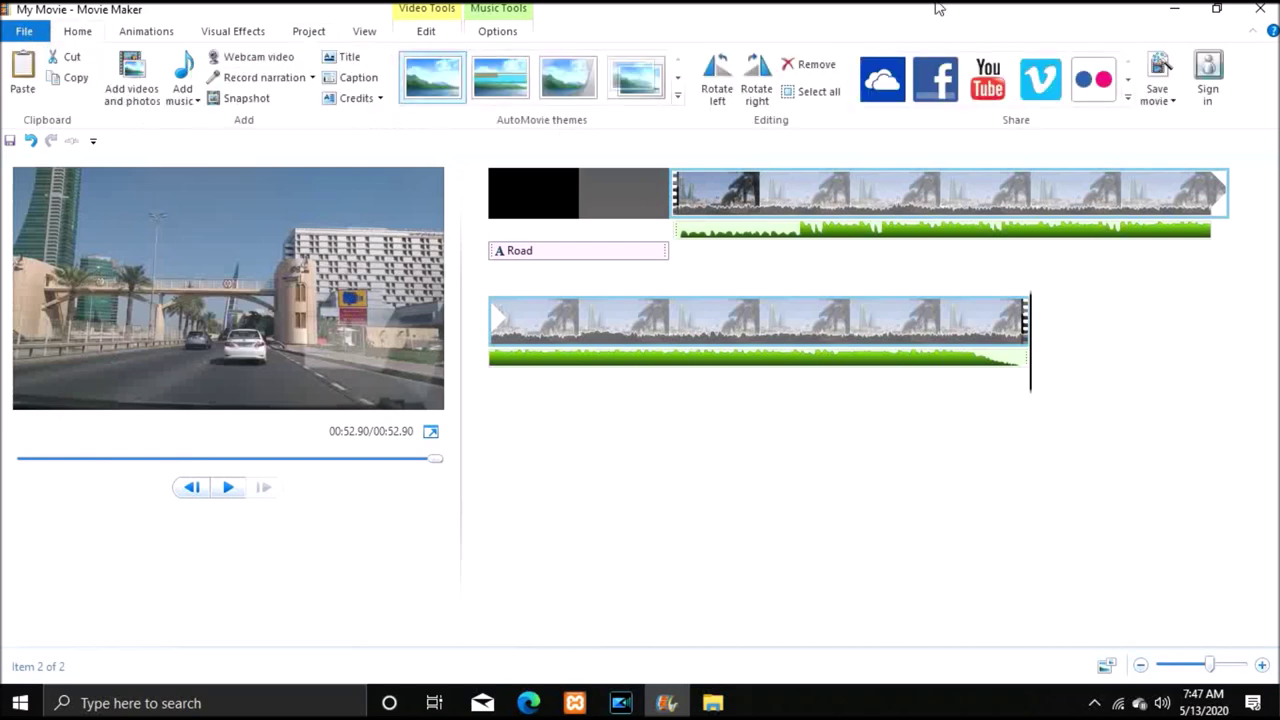
{"action": "left_click", "coordinate": [1160, 96]}
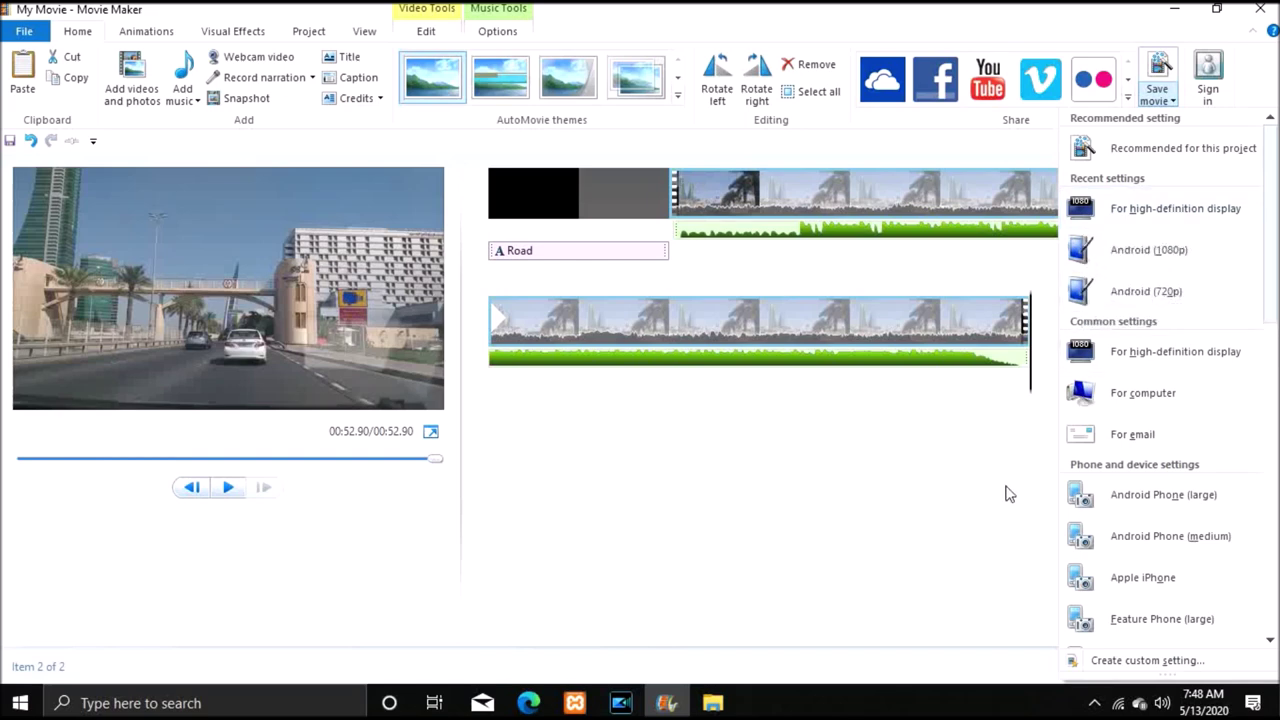
{"action": "left_click", "coordinate": [1143, 210]}
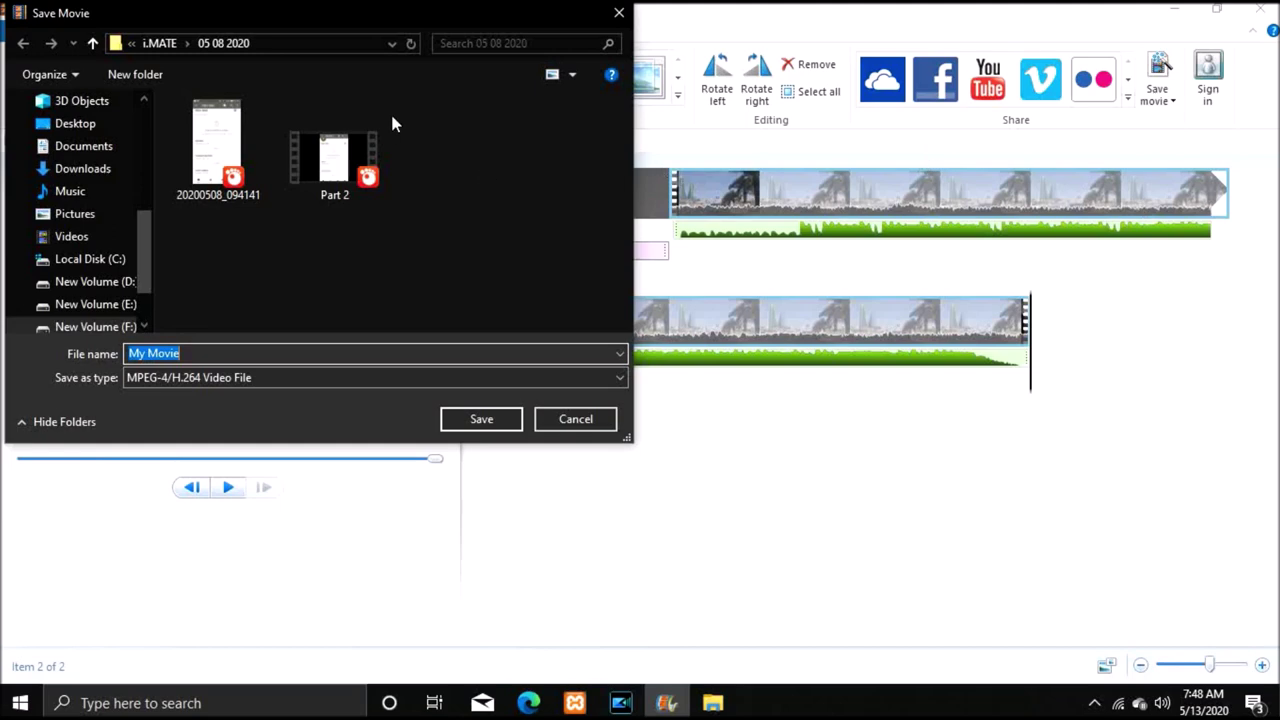
{"action": "left_click", "coordinate": [106, 238]}
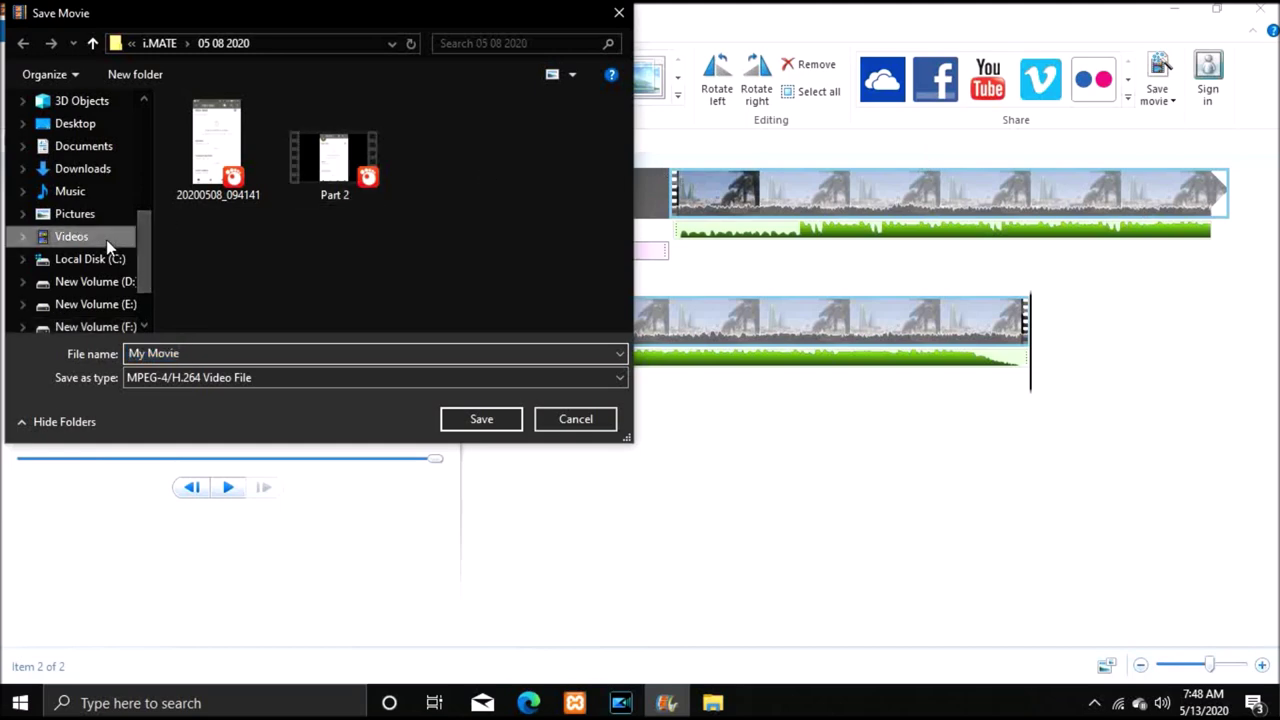
{"action": "left_click", "coordinate": [236, 352]}
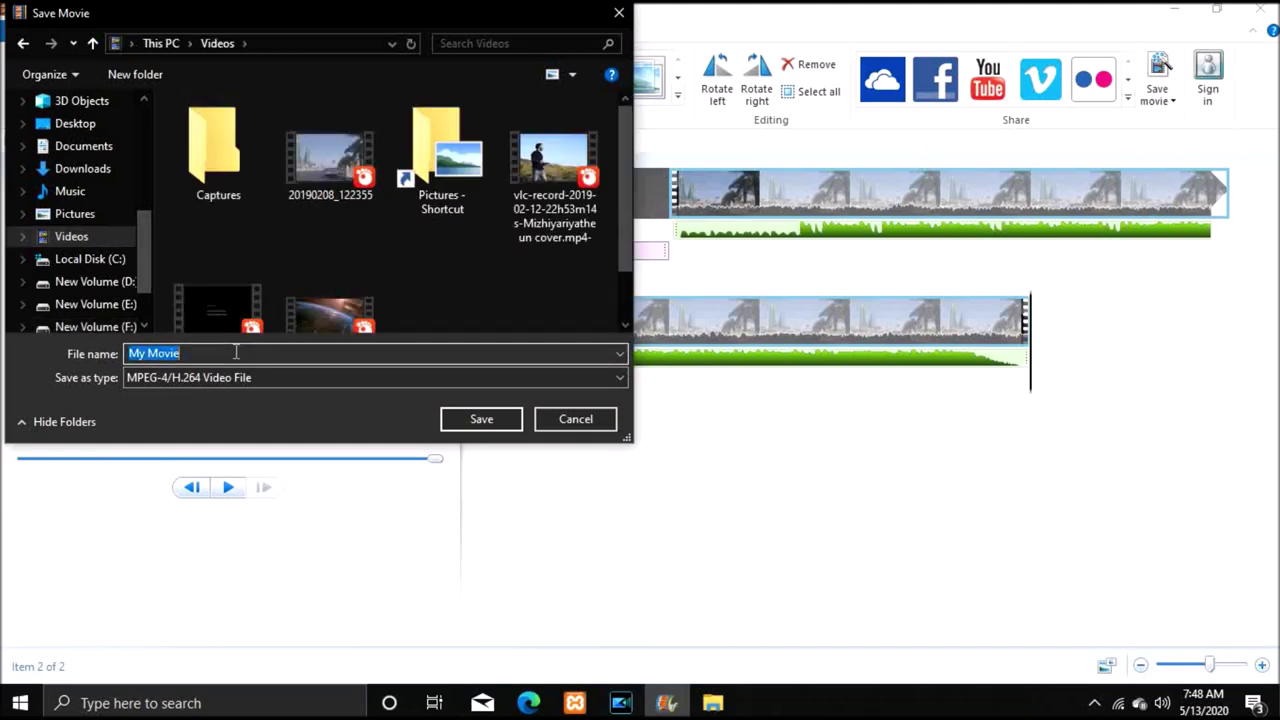
{"action": "type", "text": "Road"}
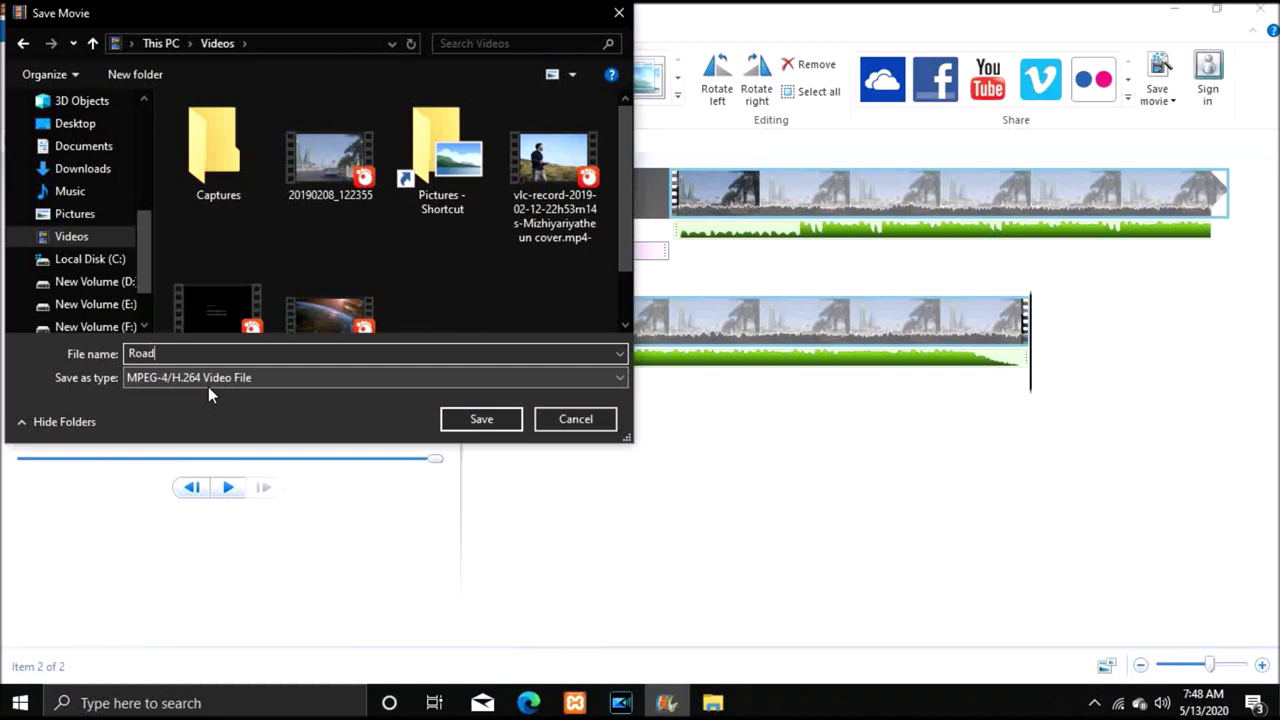
{"action": "left_click", "coordinate": [476, 423]}
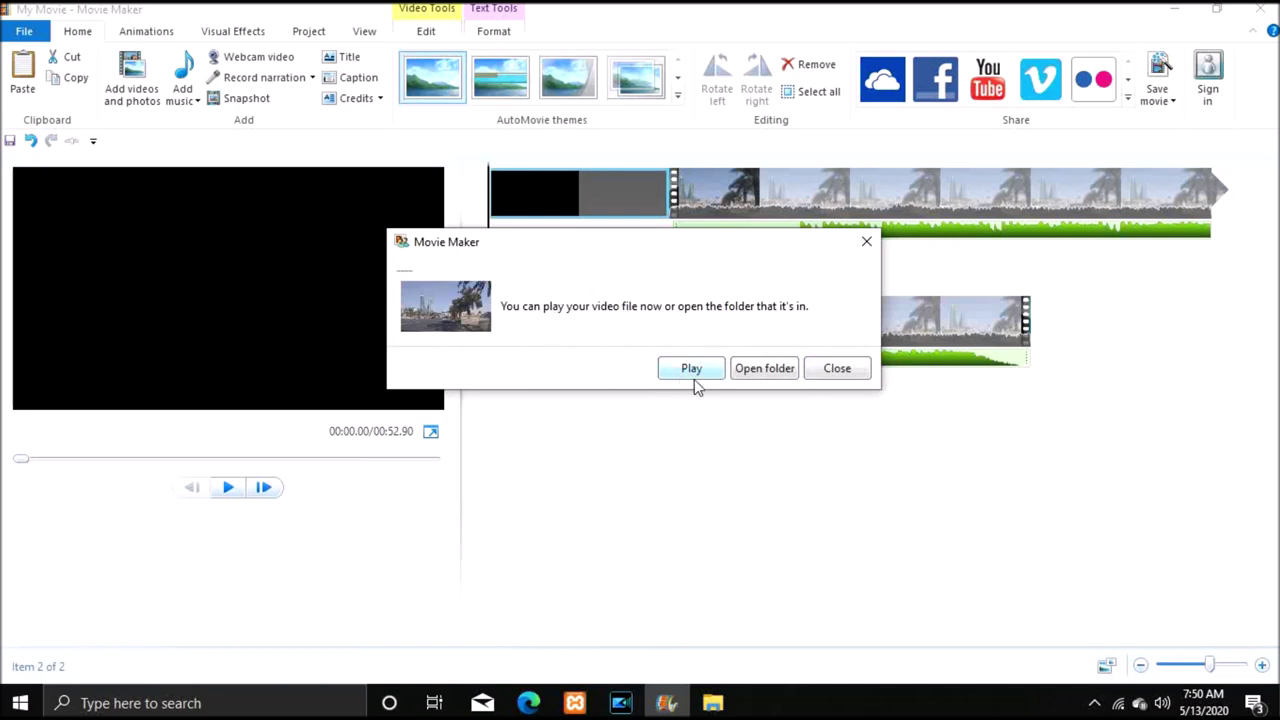
{"action": "left_click", "coordinate": [755, 375]}
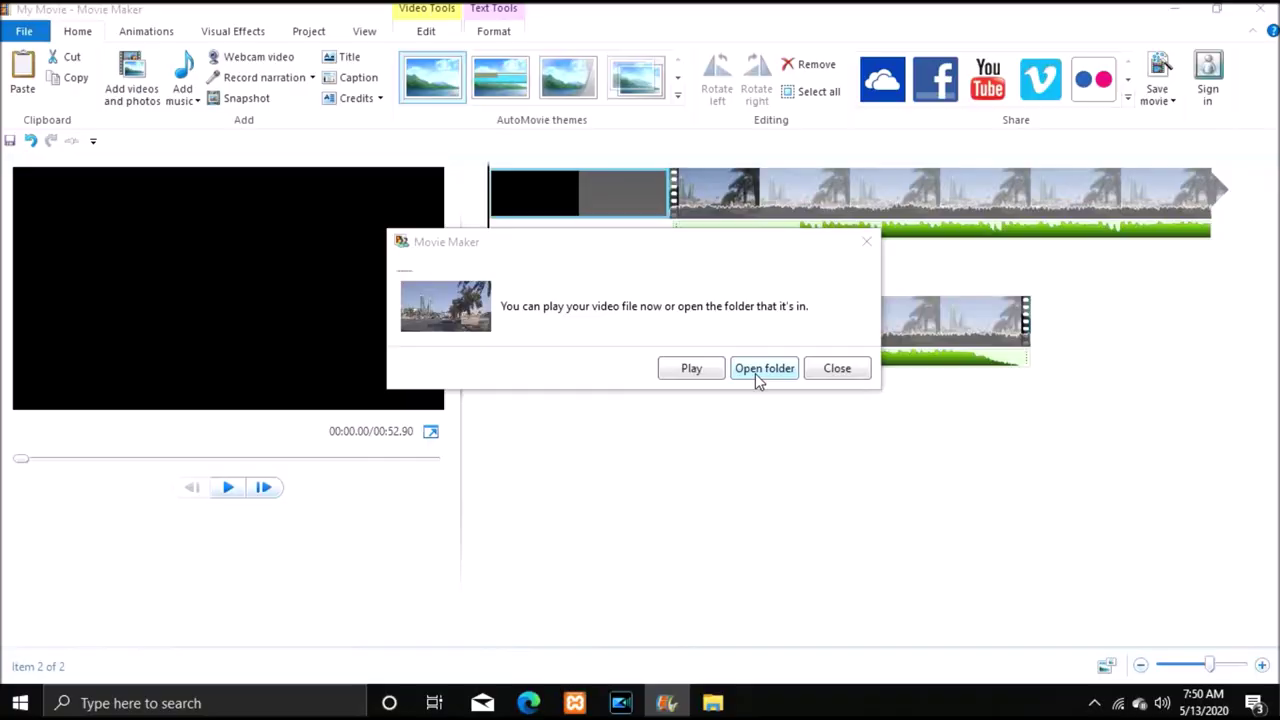